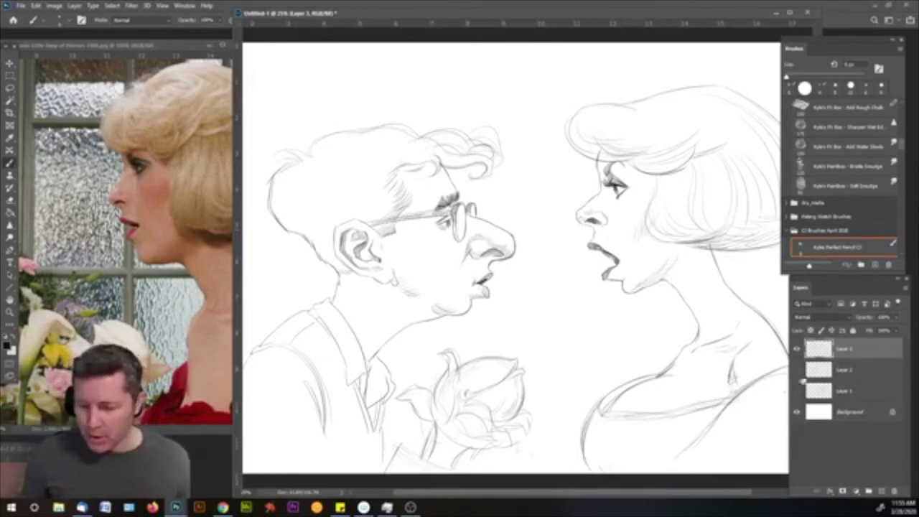
{"action": "left_click", "coordinate": [858, 373]}
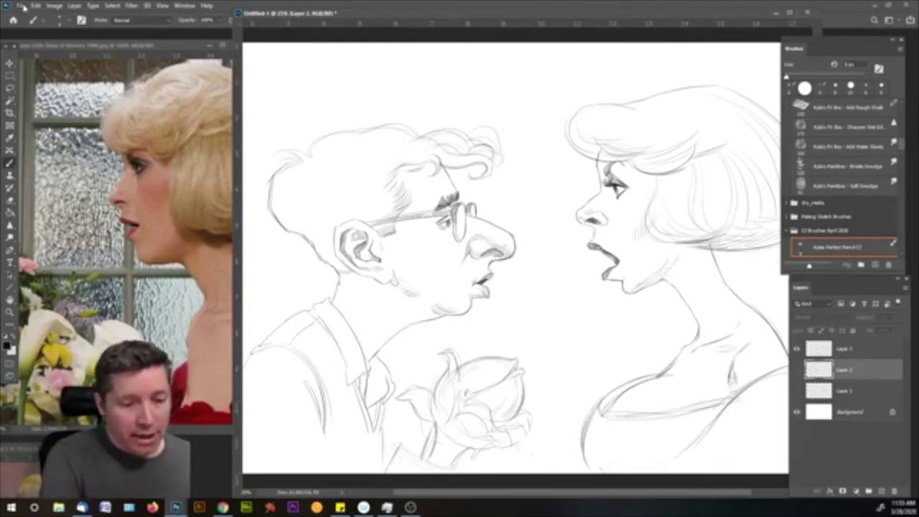
{"action": "left_click", "coordinate": [21, 6]}
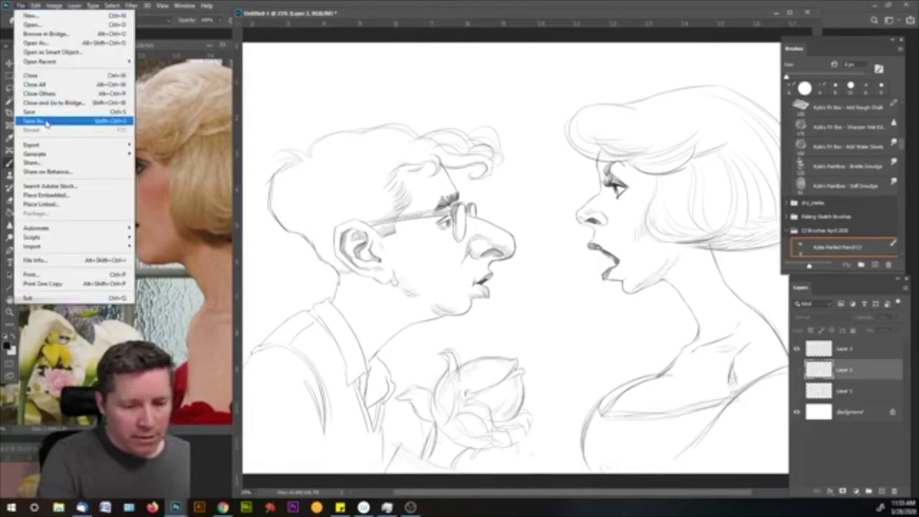
{"action": "left_click", "coordinate": [48, 123]}
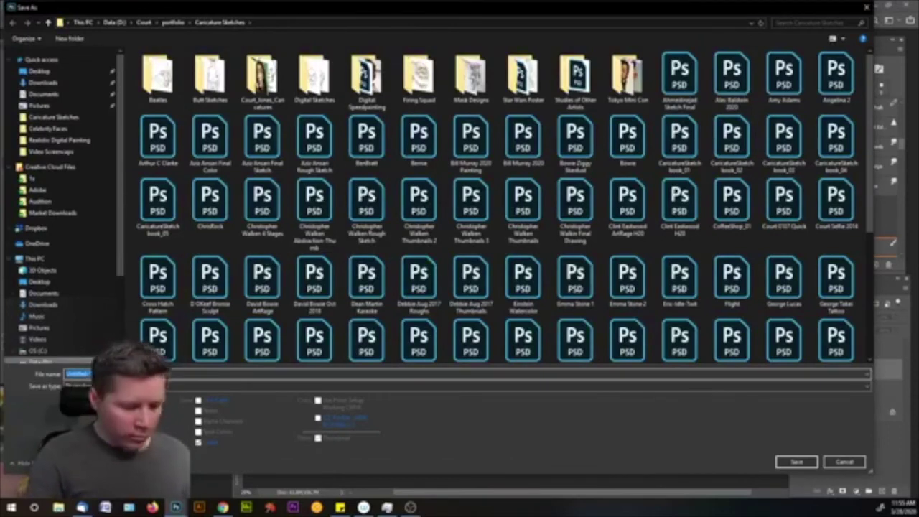
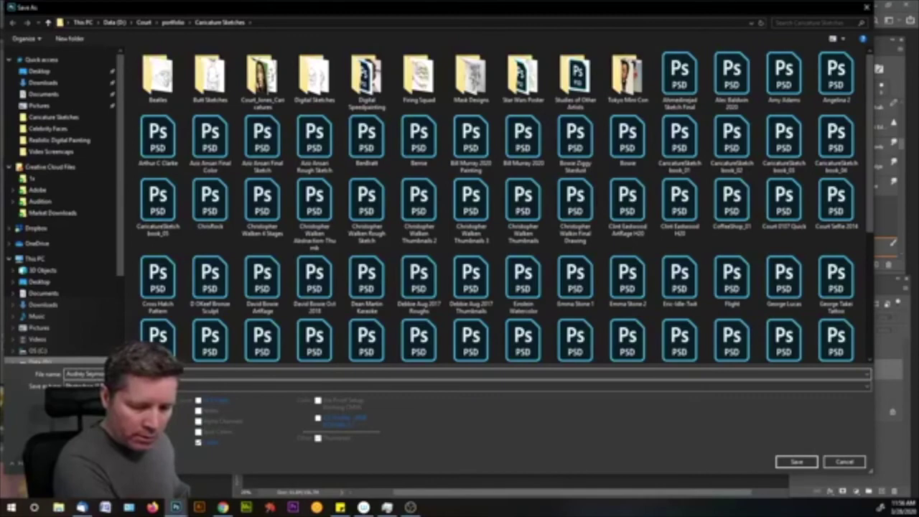
{"action": "key", "text": "Return"}
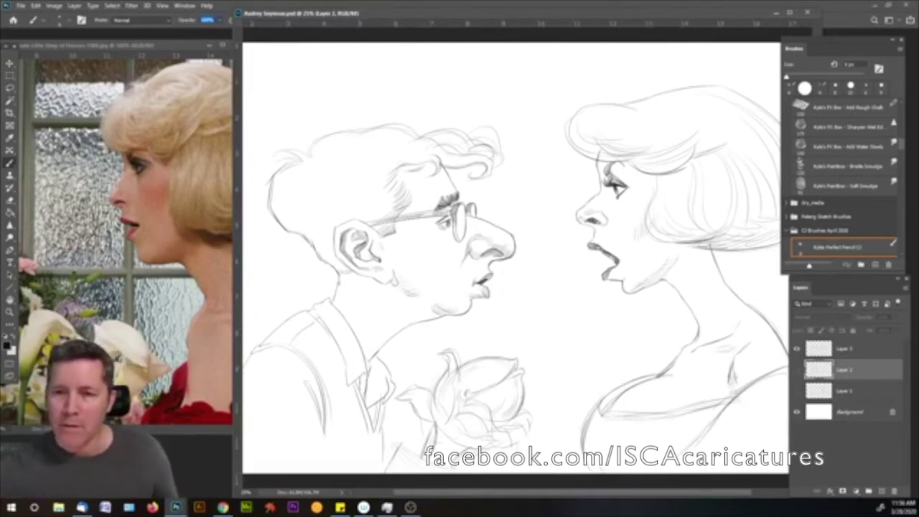
- Visit Chrome, return to Photoshop, and move the sketch window further left
{"action": "left_click", "coordinate": [223, 507]}
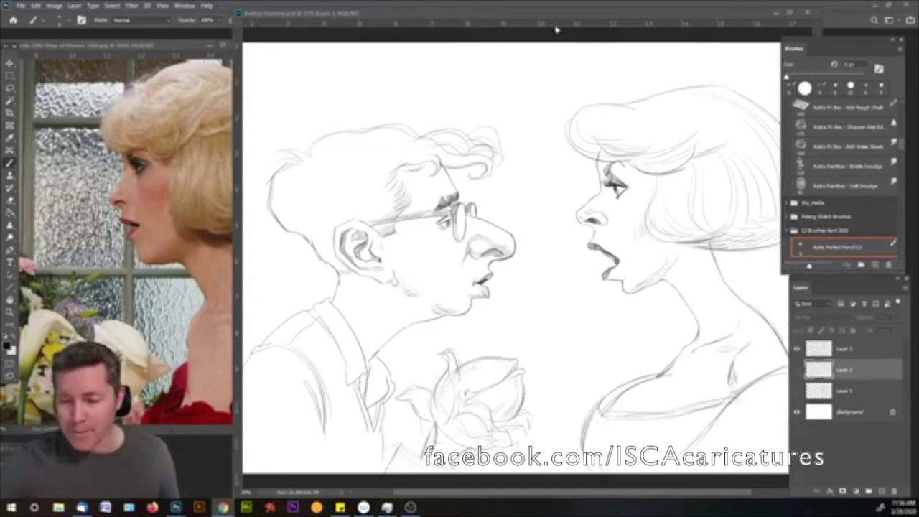
{"action": "left_click", "coordinate": [676, 21]}
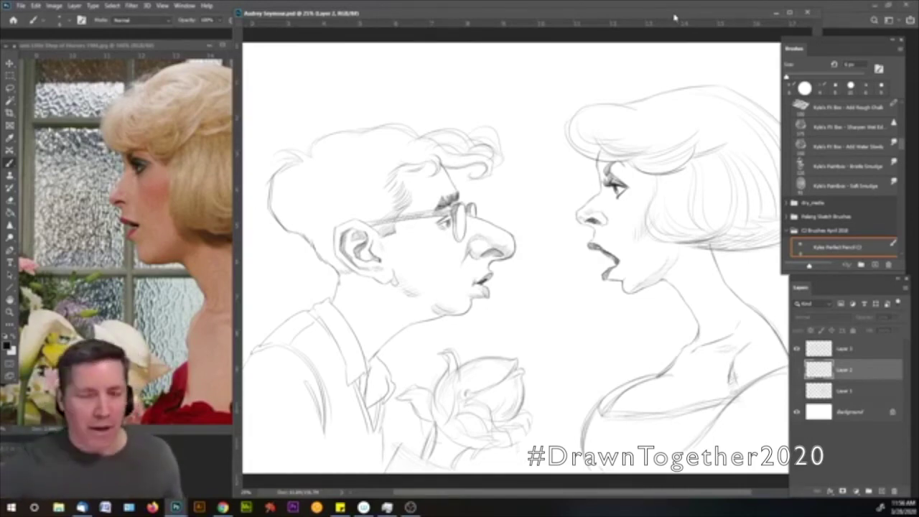
{"action": "left_click_drag", "start_coordinate": [660, 13], "coordinate": [636, 23]}
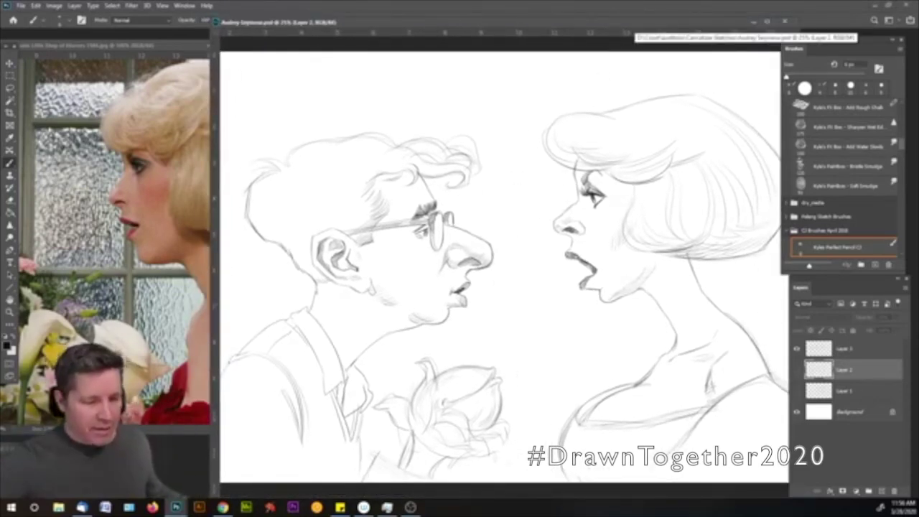
- Add a new layer, then zoom out and pan the reference photo to show the man
{"action": "left_click", "coordinate": [11, 312]}
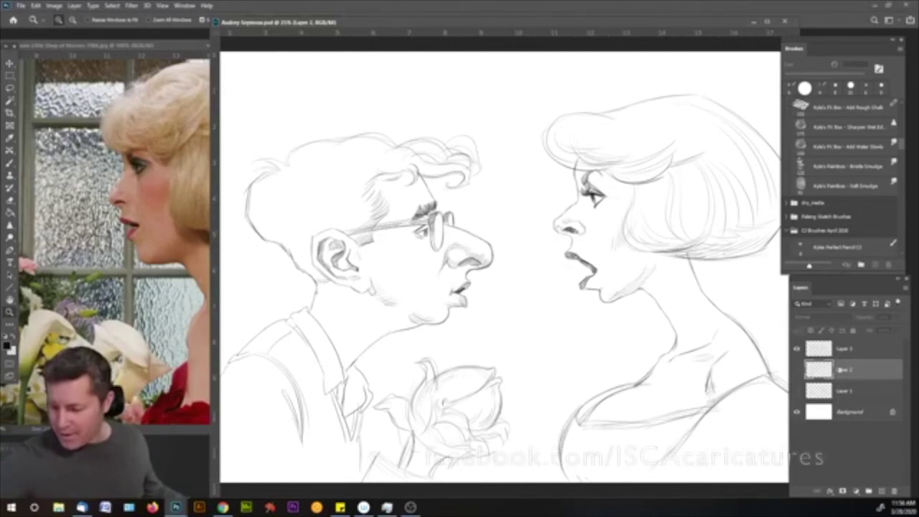
{"action": "key", "text": "ctrl+shift+alt+n"}
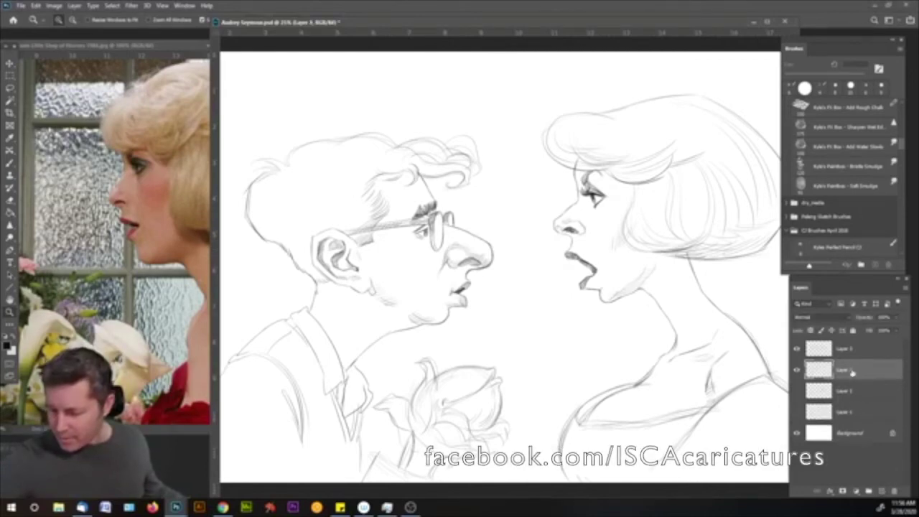
{"action": "left_click", "coordinate": [103, 47]}
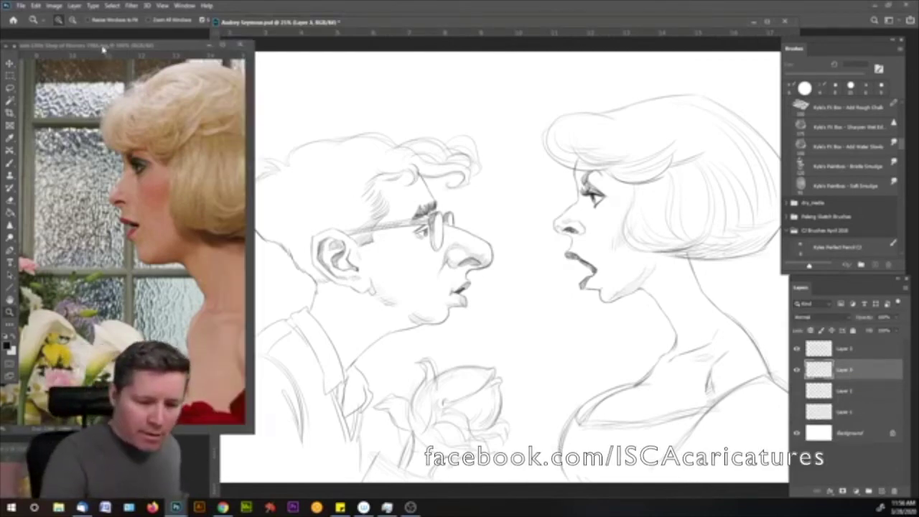
{"action": "left_click", "coordinate": [129, 226], "text": "alt"}
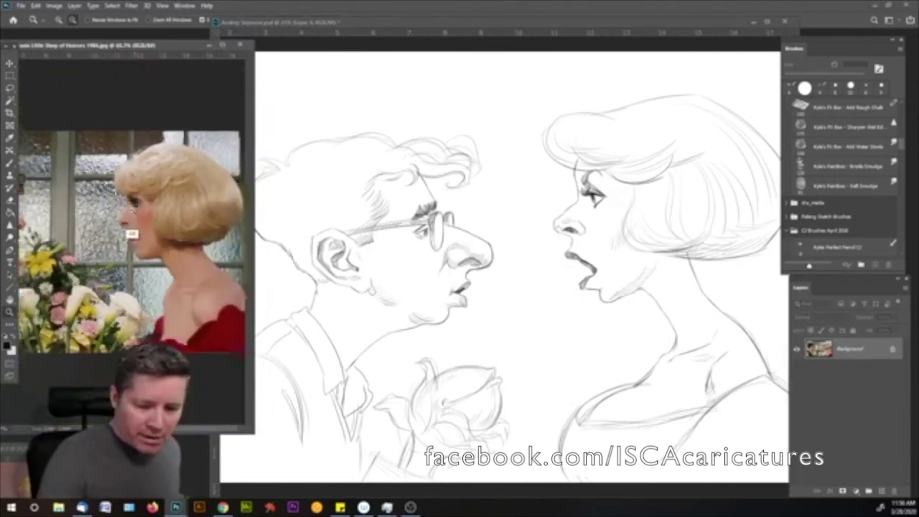
{"action": "left_click_drag", "start_coordinate": [139, 187], "coordinate": [195, 133]}
{"action": "left_click_drag", "start_coordinate": [195, 49], "coordinate": [230, 43]}
- Shrink the reference photo window and enlarge and slightly zoom the sketch window beside it
{"action": "left_click_drag", "start_coordinate": [291, 429], "coordinate": [349, 247]}
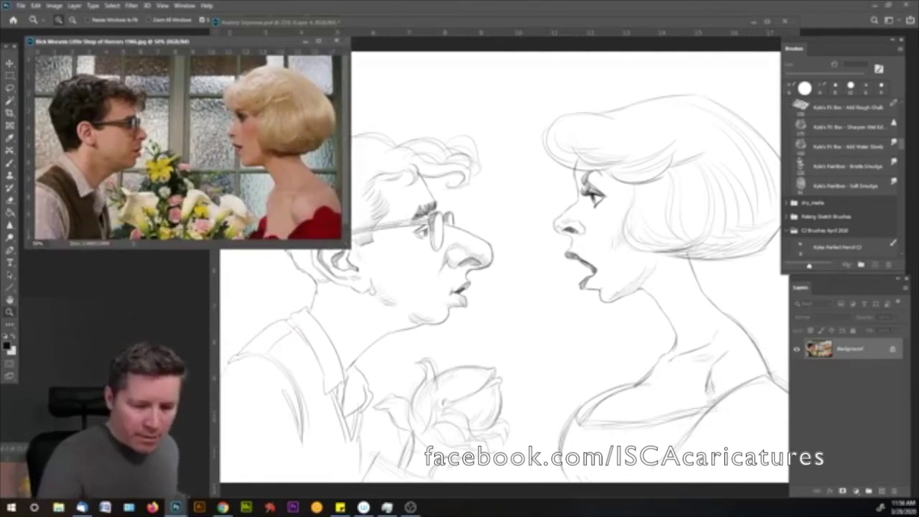
{"action": "scroll", "coordinate": [202, 145], "scroll_direction": "up", "scroll_amount": 1}
{"action": "scroll", "coordinate": [206, 172], "scroll_direction": "down", "scroll_amount": 2}
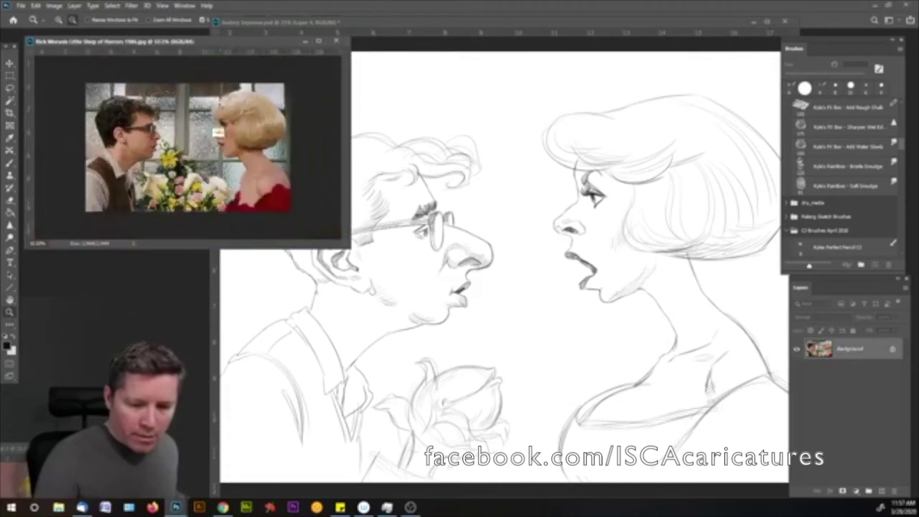
{"action": "left_click_drag", "start_coordinate": [348, 247], "coordinate": [241, 202]}
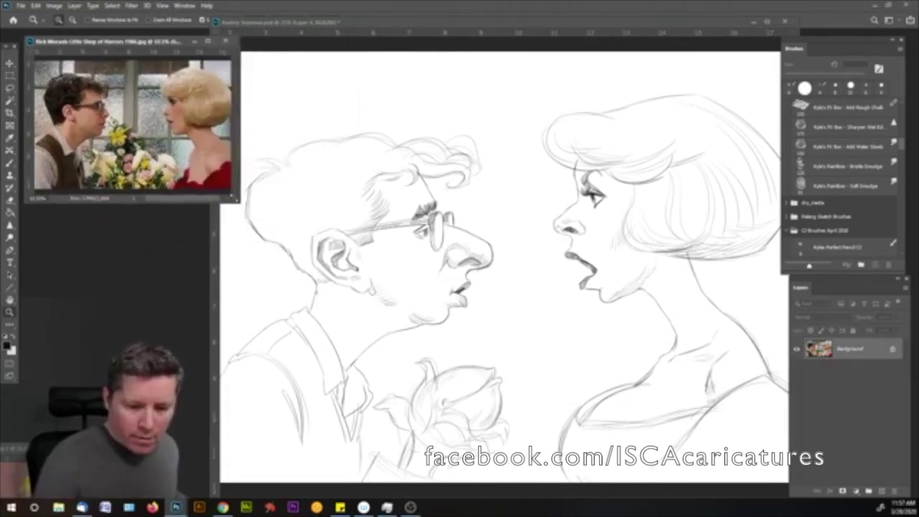
{"action": "left_click_drag", "start_coordinate": [393, 27], "coordinate": [381, 42]}
{"action": "left_click_drag", "start_coordinate": [200, 209], "coordinate": [189, 212]}
{"action": "left_click_drag", "start_coordinate": [471, 307], "coordinate": [488, 273]}
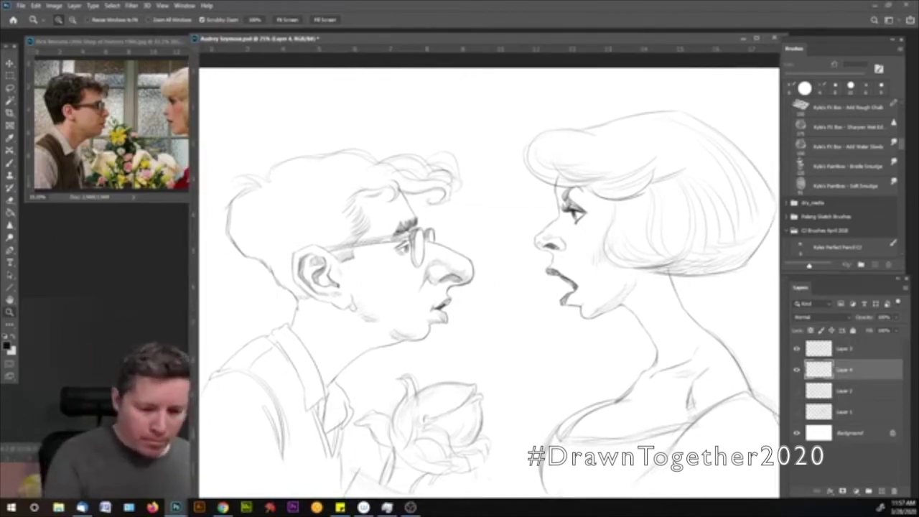
- Fill the new layer with a light tan using the Paint Bucket, then reselect the pencil brush
{"action": "left_click", "coordinate": [14, 212]}
{"action": "left_click", "coordinate": [9, 345]}
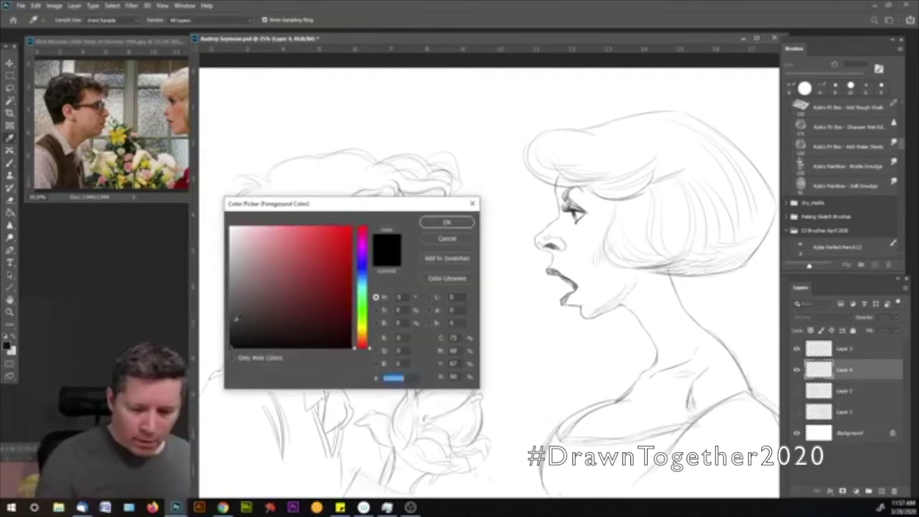
{"action": "left_click_drag", "start_coordinate": [368, 314], "coordinate": [364, 339]}
{"action": "left_click", "coordinate": [250, 271]}
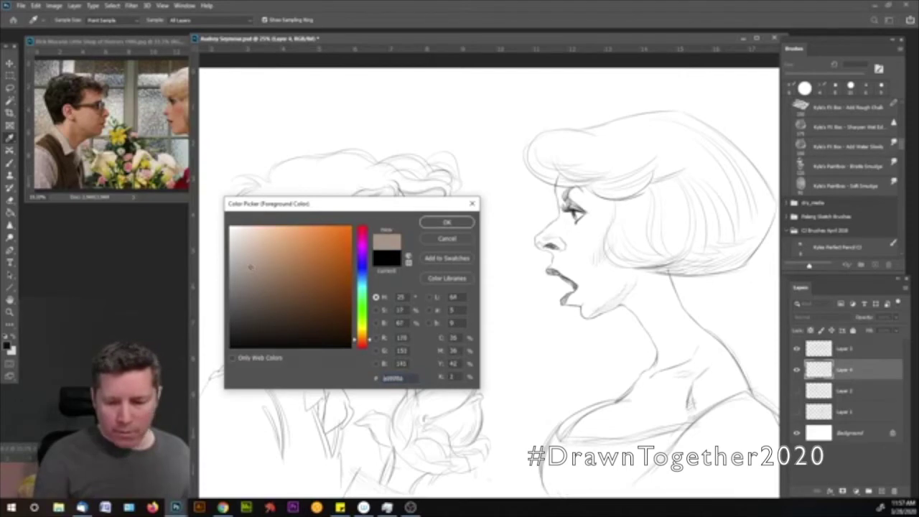
{"action": "left_click", "coordinate": [446, 223]}
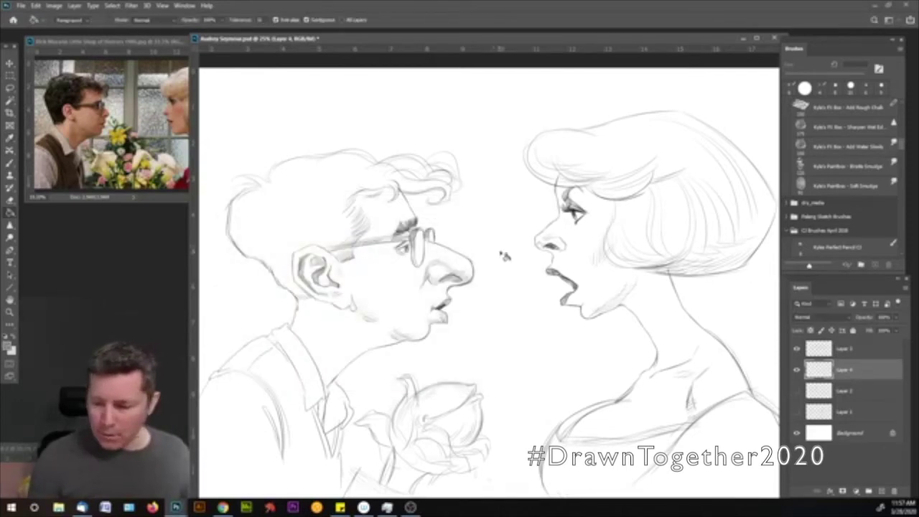
{"action": "left_click", "coordinate": [492, 352]}
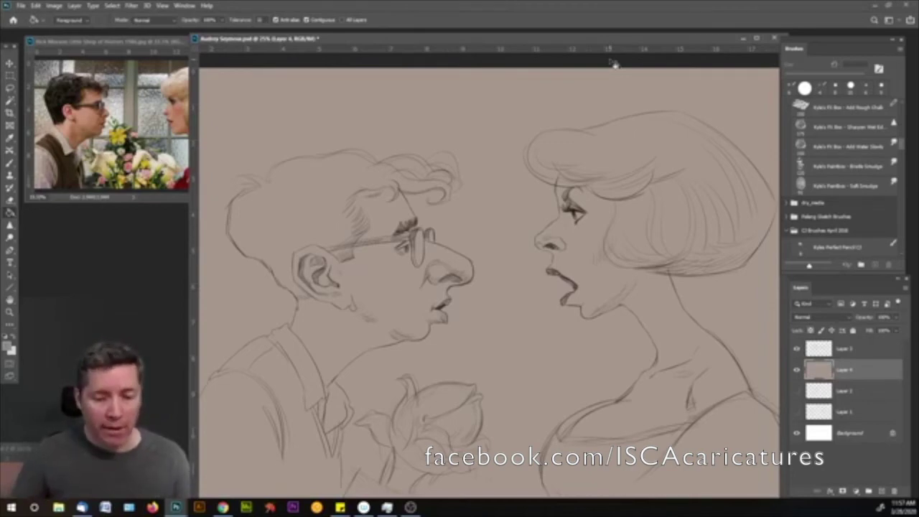
{"action": "left_click", "coordinate": [836, 247]}
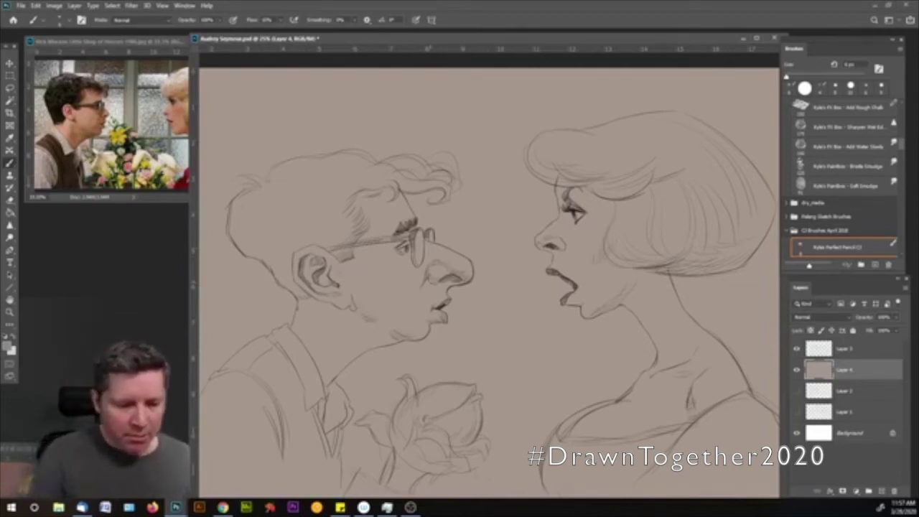
- Choose a large soft round brush and a dark brown foreground colour
{"action": "left_click", "coordinate": [11, 202]}
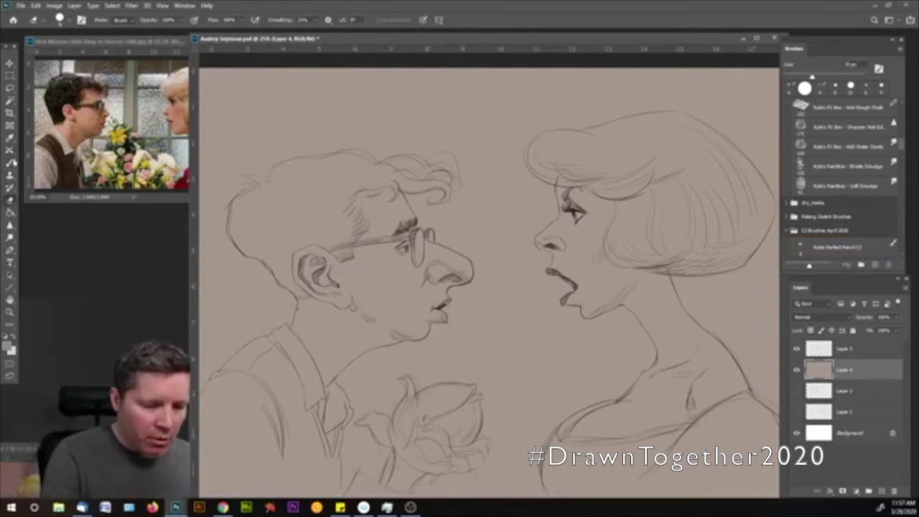
{"action": "left_click", "coordinate": [59, 21]}
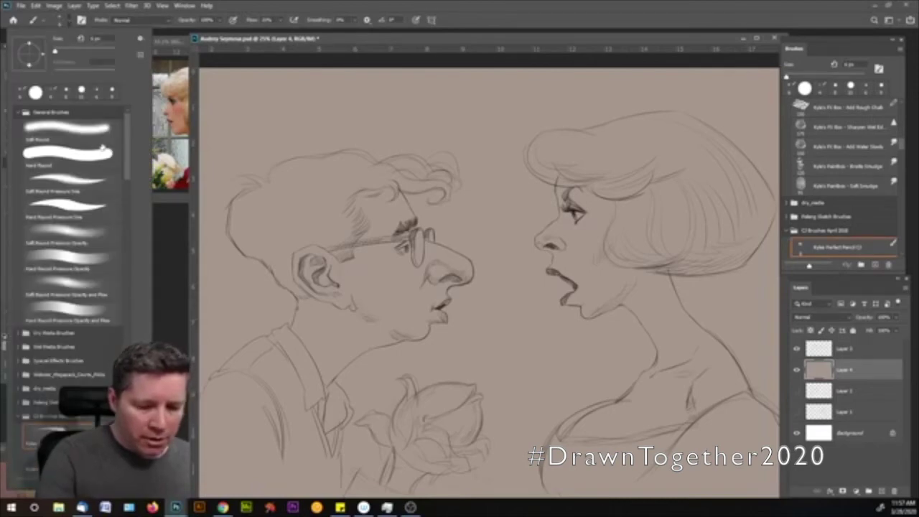
{"action": "left_click", "coordinate": [67, 153]}
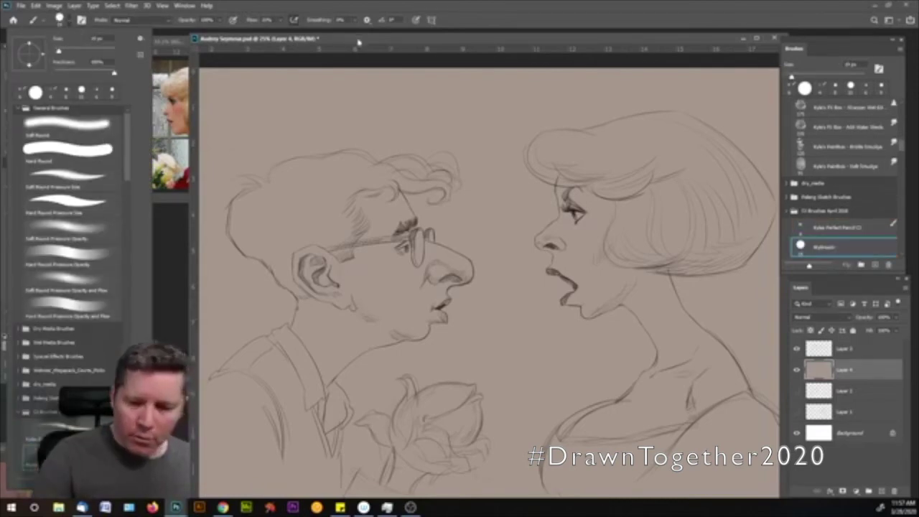
{"action": "left_click", "coordinate": [365, 59]}
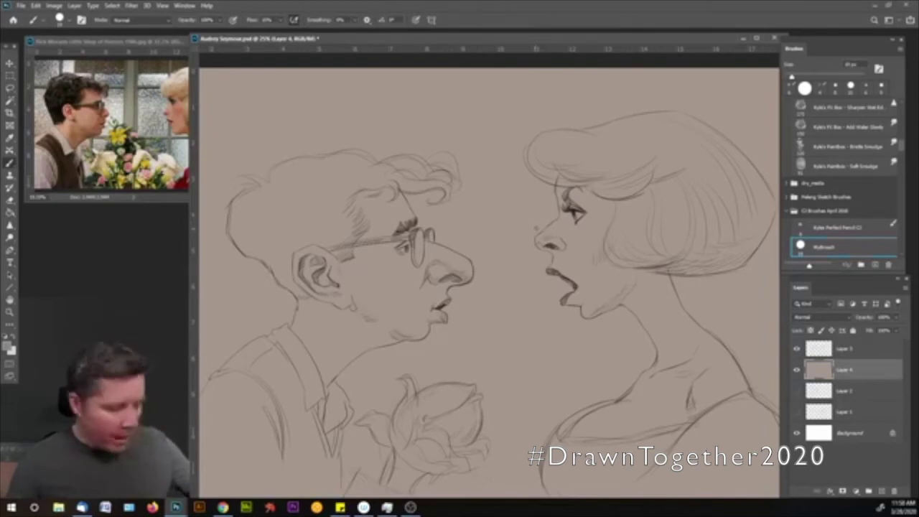
{"action": "key", "text": "bracketright"}
{"action": "key", "text": "bracketright"}
{"action": "key", "text": "bracketright"}
{"action": "key", "text": "bracketright"}
{"action": "key", "text": "bracketright"}
{"action": "key", "text": "bracketright"}
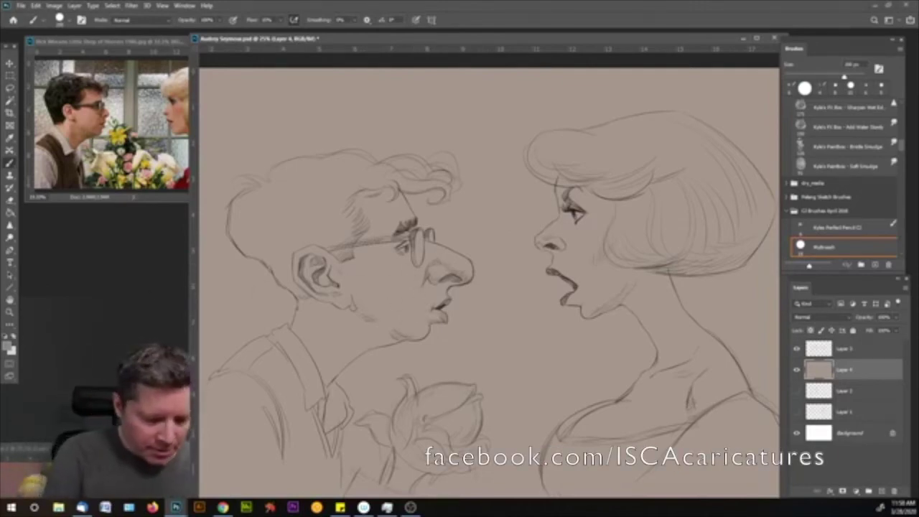
{"action": "left_click", "coordinate": [8, 346]}
{"action": "left_click_drag", "start_coordinate": [338, 285], "coordinate": [296, 313]}
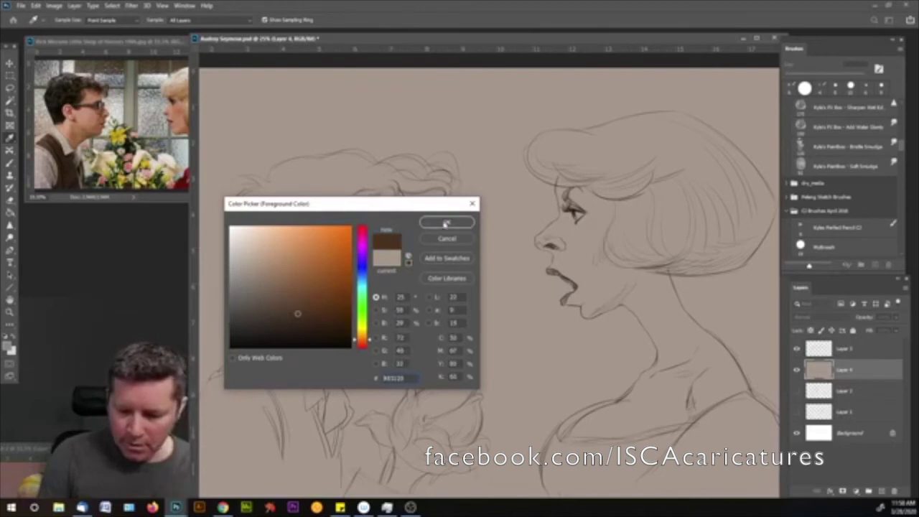
{"action": "left_click", "coordinate": [445, 223]}
- Paint dark brown over the man's hair, ear, neck and sweater, then bring the reference forward
{"action": "mouse_move", "coordinate": [338, 202]}
{"action": "left_mouse_down"}
{"action": "mouse_move", "coordinate": [347, 235]}
{"action": "mouse_move", "coordinate": [318, 228]}
{"action": "mouse_move", "coordinate": [277, 243]}
{"action": "mouse_move", "coordinate": [264, 210]}
{"action": "mouse_move", "coordinate": [252, 219]}
{"action": "mouse_move", "coordinate": [236, 211]}
{"action": "mouse_move", "coordinate": [258, 183]}
{"action": "mouse_move", "coordinate": [323, 166]}
{"action": "mouse_move", "coordinate": [456, 183]}
{"action": "left_mouse_up"}
{"action": "mouse_move", "coordinate": [298, 237]}
{"action": "left_mouse_down"}
{"action": "mouse_move", "coordinate": [279, 271]}
{"action": "mouse_move", "coordinate": [244, 215]}
{"action": "mouse_move", "coordinate": [309, 208]}
{"action": "left_mouse_up"}
{"action": "mouse_move", "coordinate": [267, 267]}
{"action": "left_mouse_down"}
{"action": "mouse_move", "coordinate": [303, 288]}
{"action": "mouse_move", "coordinate": [287, 423]}
{"action": "mouse_move", "coordinate": [259, 337]}
{"action": "mouse_move", "coordinate": [244, 373]}
{"action": "mouse_move", "coordinate": [294, 477]}
{"action": "left_mouse_up"}
{"action": "mouse_move", "coordinate": [305, 409]}
{"action": "left_mouse_down"}
{"action": "mouse_move", "coordinate": [334, 482]}
{"action": "mouse_move", "coordinate": [343, 441]}
{"action": "mouse_move", "coordinate": [291, 495]}
{"action": "mouse_move", "coordinate": [247, 373]}
{"action": "mouse_move", "coordinate": [215, 380]}
{"action": "mouse_move", "coordinate": [212, 484]}
{"action": "mouse_move", "coordinate": [265, 431]}
{"action": "mouse_move", "coordinate": [280, 496]}
{"action": "left_mouse_up"}
{"action": "mouse_move", "coordinate": [301, 326]}
{"action": "left_mouse_down"}
{"action": "mouse_move", "coordinate": [262, 305]}
{"action": "mouse_move", "coordinate": [244, 280]}
{"action": "left_mouse_up"}
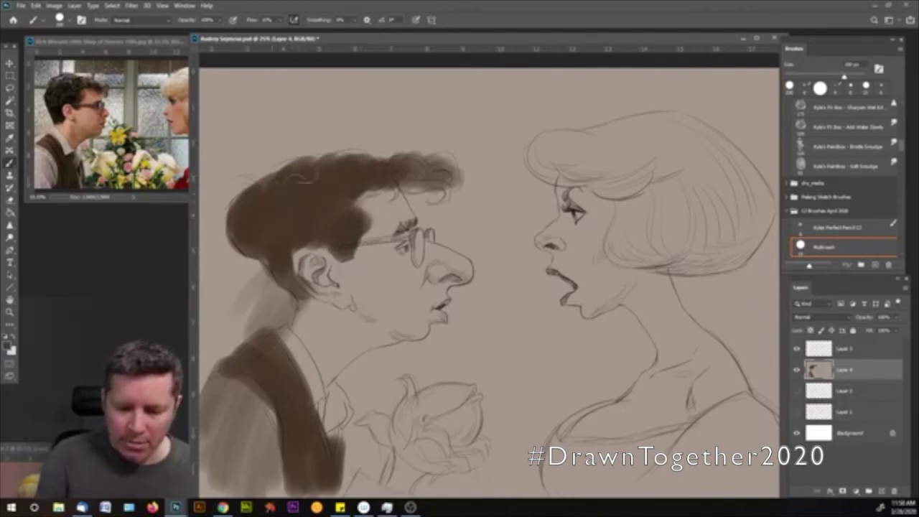
{"action": "mouse_move", "coordinate": [288, 186]}
{"action": "left_mouse_down"}
{"action": "mouse_move", "coordinate": [318, 174]}
{"action": "mouse_move", "coordinate": [306, 167]}
{"action": "mouse_move", "coordinate": [370, 170]}
{"action": "mouse_move", "coordinate": [456, 149]}
{"action": "mouse_move", "coordinate": [495, 167]}
{"action": "mouse_move", "coordinate": [447, 184]}
{"action": "mouse_move", "coordinate": [413, 169]}
{"action": "left_mouse_up"}
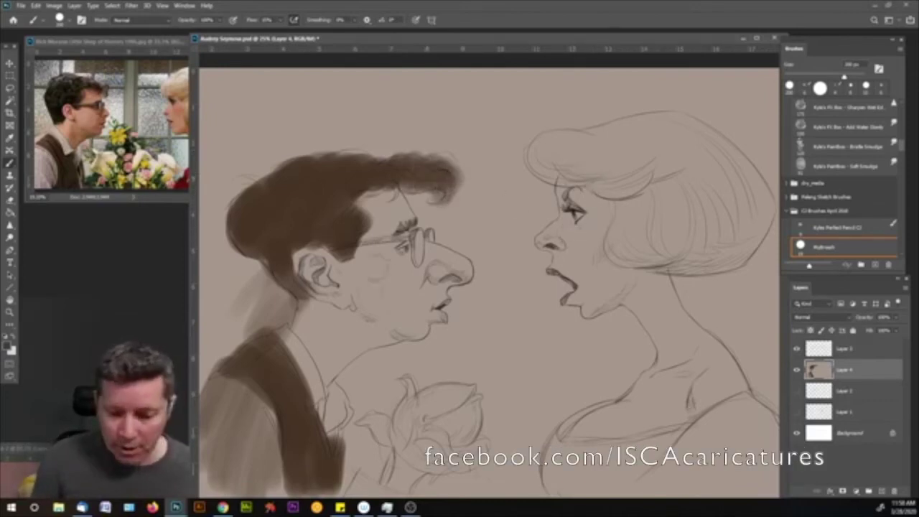
{"action": "left_click_drag", "start_coordinate": [355, 48], "coordinate": [368, 46]}
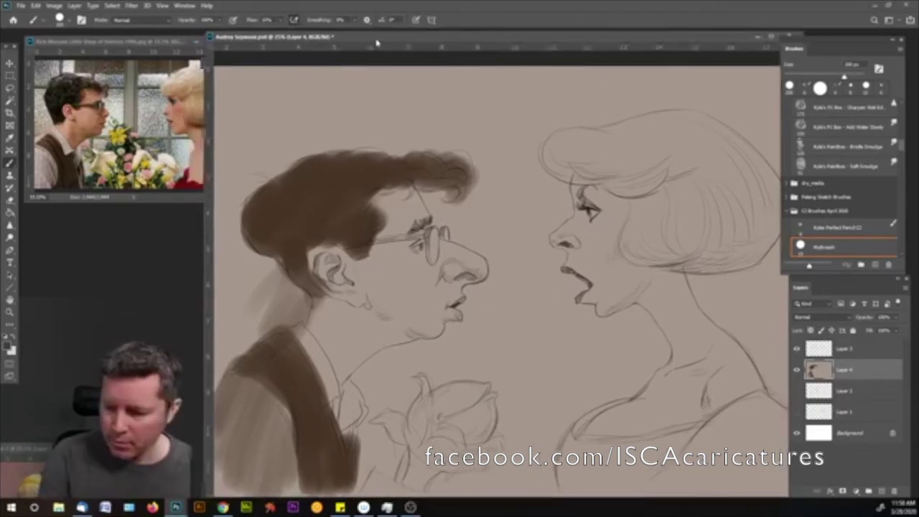
{"action": "left_click_drag", "start_coordinate": [170, 44], "coordinate": [143, 55]}
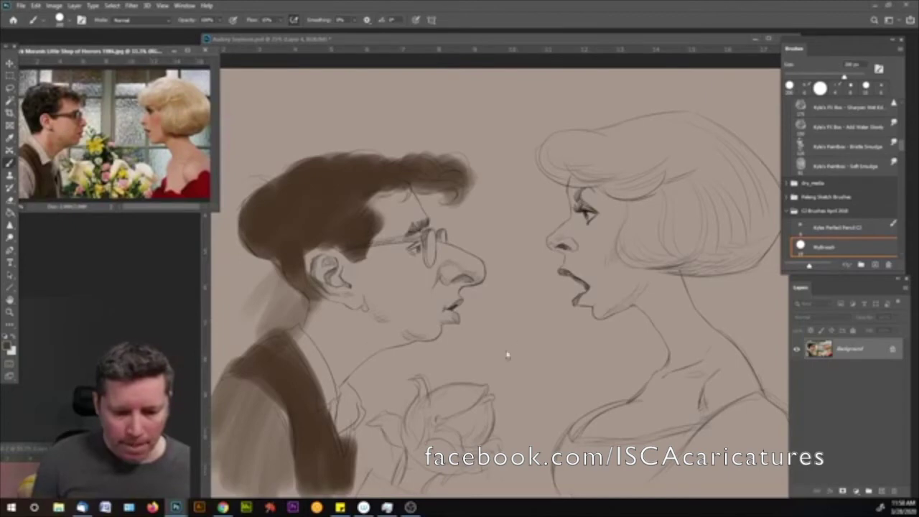
- Shade the man's jaw and nose, the woman's hair, neck and chest, and the bouquet in brown
{"action": "left_click", "coordinate": [435, 332]}
{"action": "mouse_move", "coordinate": [438, 337]}
{"action": "left_mouse_down"}
{"action": "mouse_move", "coordinate": [399, 328]}
{"action": "mouse_move", "coordinate": [363, 305]}
{"action": "mouse_move", "coordinate": [416, 318]}
{"action": "mouse_move", "coordinate": [352, 370]}
{"action": "mouse_move", "coordinate": [338, 316]}
{"action": "left_mouse_up"}
{"action": "mouse_move", "coordinate": [338, 359]}
{"action": "left_mouse_down"}
{"action": "mouse_move", "coordinate": [434, 325]}
{"action": "mouse_move", "coordinate": [445, 287]}
{"action": "mouse_move", "coordinate": [470, 280]}
{"action": "mouse_move", "coordinate": [438, 262]}
{"action": "mouse_move", "coordinate": [427, 285]}
{"action": "left_mouse_up"}
{"action": "mouse_move", "coordinate": [639, 264]}
{"action": "left_mouse_down"}
{"action": "mouse_move", "coordinate": [757, 258]}
{"action": "mouse_move", "coordinate": [775, 221]}
{"action": "mouse_move", "coordinate": [657, 255]}
{"action": "mouse_move", "coordinate": [747, 222]}
{"action": "mouse_move", "coordinate": [632, 237]}
{"action": "mouse_move", "coordinate": [667, 215]}
{"action": "mouse_move", "coordinate": [746, 237]}
{"action": "mouse_move", "coordinate": [575, 143]}
{"action": "left_mouse_up"}
{"action": "key", "text": "bracketright"}
{"action": "mouse_move", "coordinate": [681, 237]}
{"action": "left_mouse_down"}
{"action": "mouse_move", "coordinate": [685, 344]}
{"action": "mouse_move", "coordinate": [650, 460]}
{"action": "mouse_move", "coordinate": [582, 467]}
{"action": "mouse_move", "coordinate": [707, 449]}
{"action": "left_mouse_up"}
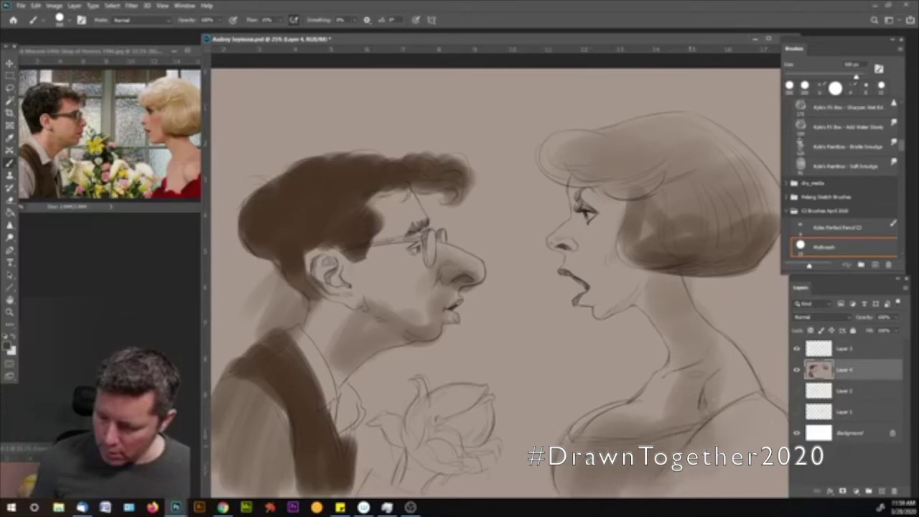
{"action": "mouse_move", "coordinate": [474, 417]}
{"action": "left_mouse_down"}
{"action": "mouse_move", "coordinate": [460, 402]}
{"action": "mouse_move", "coordinate": [410, 477]}
{"action": "left_mouse_up"}
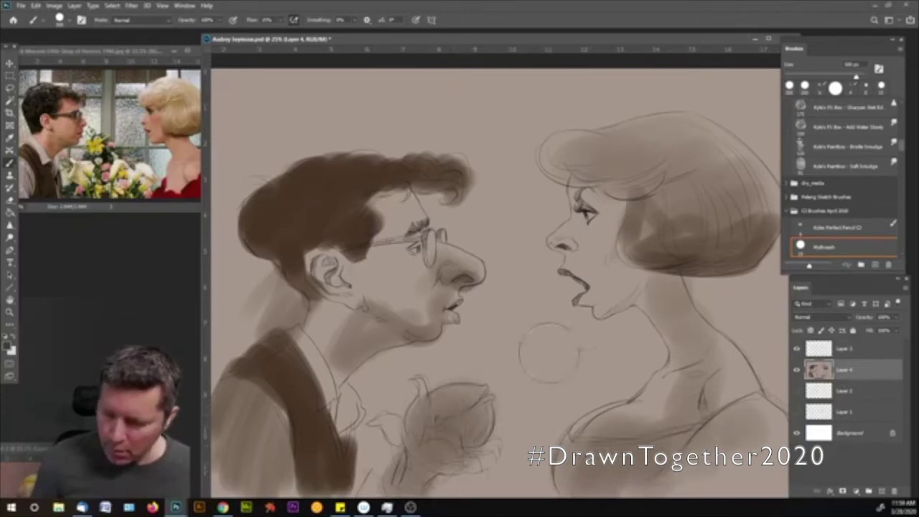
{"action": "key", "text": "bracketleft"}
{"action": "key", "text": "bracketleft"}
{"action": "left_click_drag", "start_coordinate": [656, 226], "coordinate": [616, 252]}
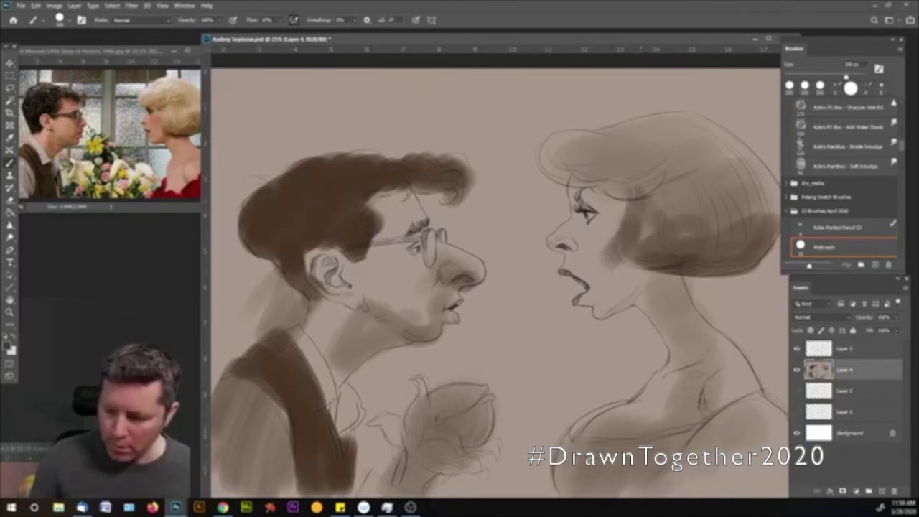
- Paint a light peach skin tone over the man's cheek, jaw and neck
{"action": "left_click", "coordinate": [9, 345]}
{"action": "left_click", "coordinate": [312, 281]}
{"action": "left_click", "coordinate": [288, 264]}
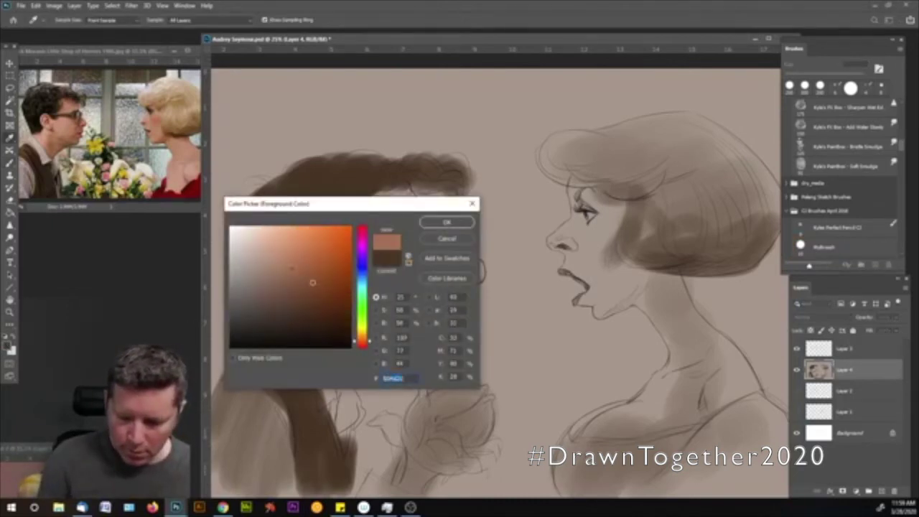
{"action": "left_click", "coordinate": [445, 224]}
{"action": "mouse_move", "coordinate": [420, 291]}
{"action": "left_mouse_down"}
{"action": "mouse_move", "coordinate": [395, 262]}
{"action": "mouse_move", "coordinate": [373, 269]}
{"action": "mouse_move", "coordinate": [402, 199]}
{"action": "left_mouse_up"}
{"action": "mouse_move", "coordinate": [363, 276]}
{"action": "left_mouse_down"}
{"action": "mouse_move", "coordinate": [338, 288]}
{"action": "mouse_move", "coordinate": [338, 316]}
{"action": "mouse_move", "coordinate": [316, 346]}
{"action": "left_mouse_up"}
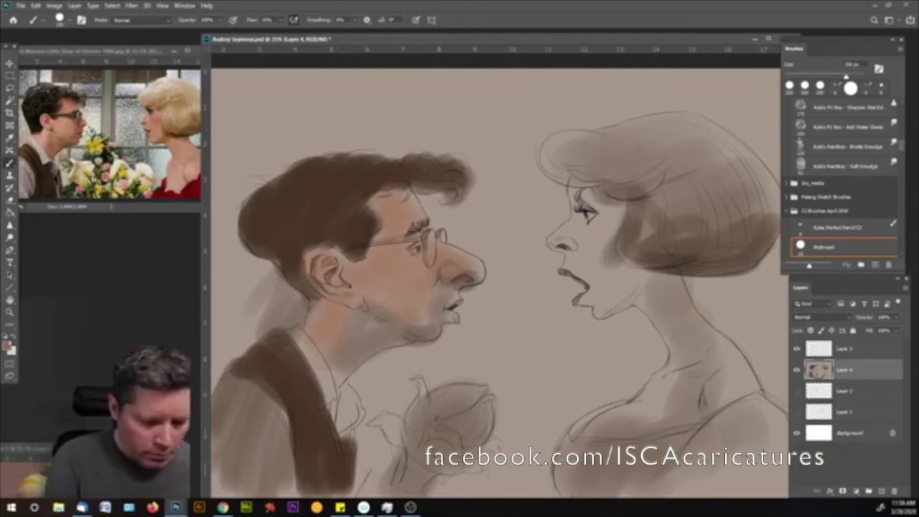
- Paint a pinker skin tone over the woman's eye, cheek, chin, neck and chest
{"action": "left_click", "coordinate": [10, 348]}
{"action": "left_click", "coordinate": [284, 252]}
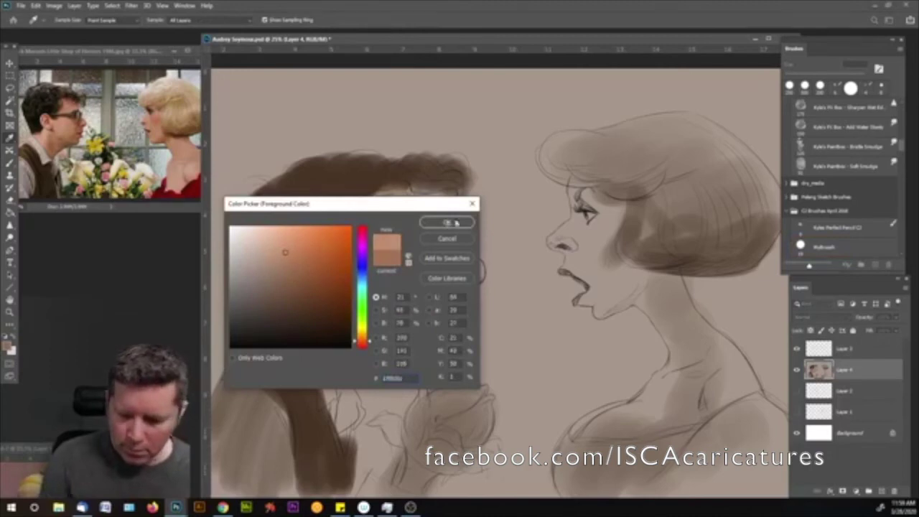
{"action": "left_click", "coordinate": [446, 222]}
{"action": "mouse_move", "coordinate": [568, 200]}
{"action": "left_mouse_down"}
{"action": "mouse_move", "coordinate": [613, 209]}
{"action": "mouse_move", "coordinate": [623, 234]}
{"action": "left_mouse_up"}
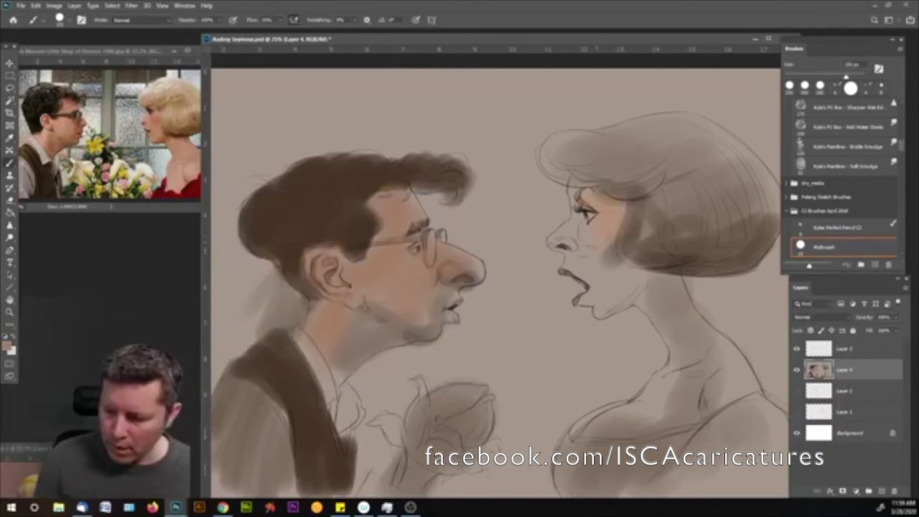
{"action": "mouse_move", "coordinate": [607, 285]}
{"action": "left_mouse_down"}
{"action": "mouse_move", "coordinate": [643, 259]}
{"action": "mouse_move", "coordinate": [632, 276]}
{"action": "mouse_move", "coordinate": [644, 295]}
{"action": "mouse_move", "coordinate": [621, 274]}
{"action": "mouse_move", "coordinate": [609, 286]}
{"action": "mouse_move", "coordinate": [603, 267]}
{"action": "left_mouse_up"}
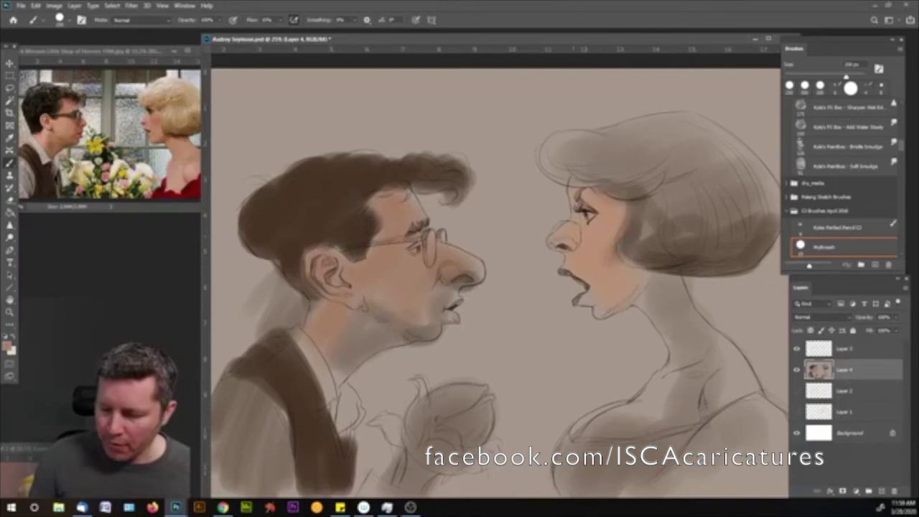
{"action": "mouse_move", "coordinate": [595, 258]}
{"action": "left_mouse_down"}
{"action": "mouse_move", "coordinate": [642, 318]}
{"action": "mouse_move", "coordinate": [659, 296]}
{"action": "left_mouse_up"}
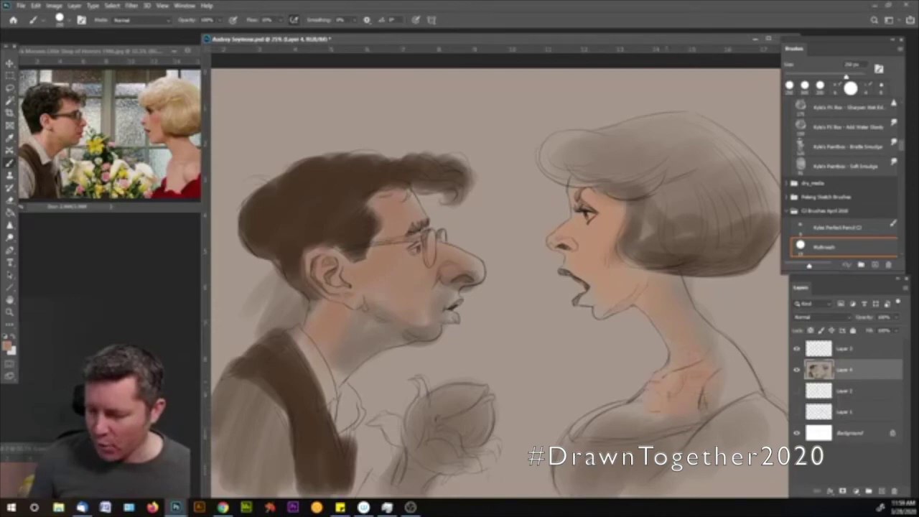
{"action": "mouse_move", "coordinate": [738, 380]}
{"action": "left_mouse_down"}
{"action": "mouse_move", "coordinate": [718, 340]}
{"action": "mouse_move", "coordinate": [662, 301]}
{"action": "mouse_move", "coordinate": [689, 327]}
{"action": "left_mouse_up"}
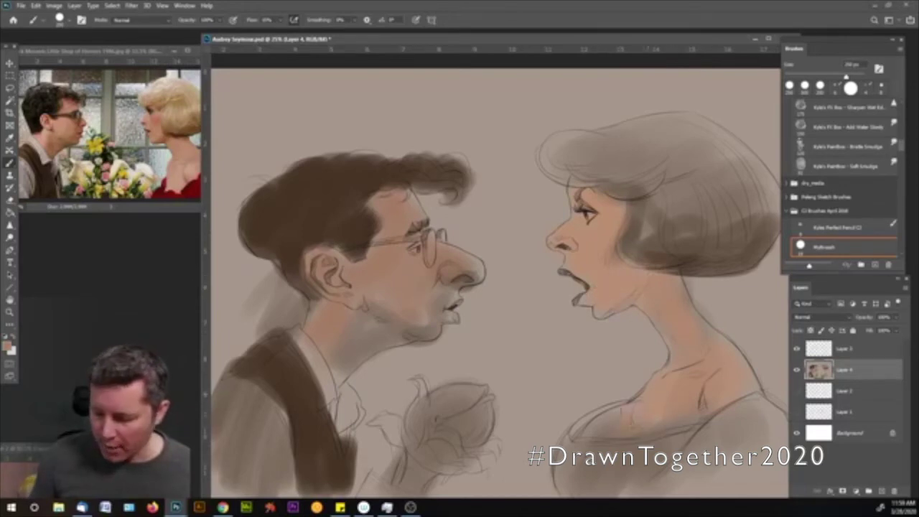
{"action": "left_click_drag", "start_coordinate": [602, 425], "coordinate": [624, 440]}
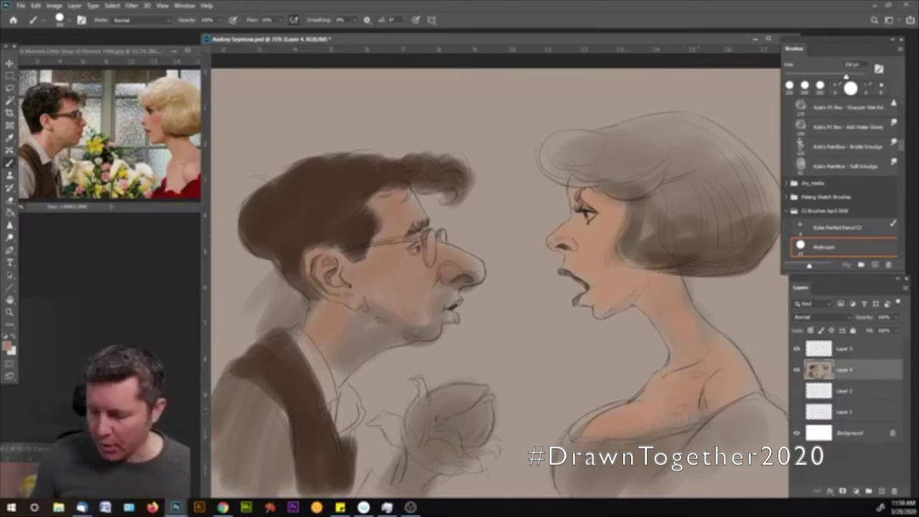
{"action": "left_click_drag", "start_coordinate": [603, 294], "coordinate": [628, 278]}
{"action": "key", "text": "bracketleft"}
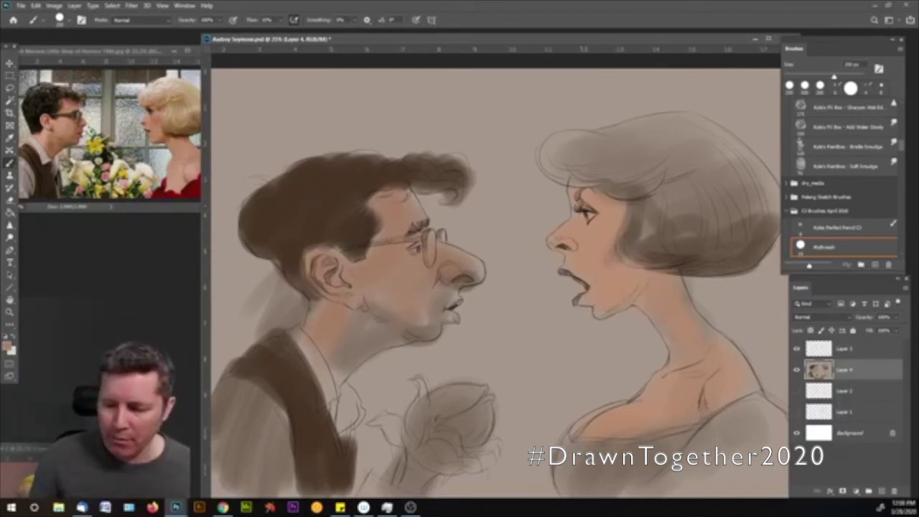
{"action": "key", "text": "bracketright"}
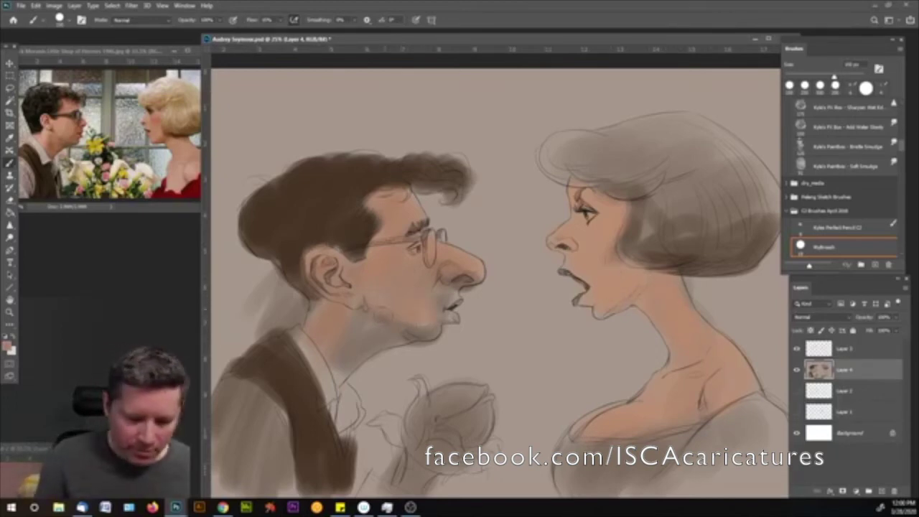
- Paint a deep red blush on the woman's cheek and the man's nose and cheek
{"action": "left_click", "coordinate": [9, 346]}
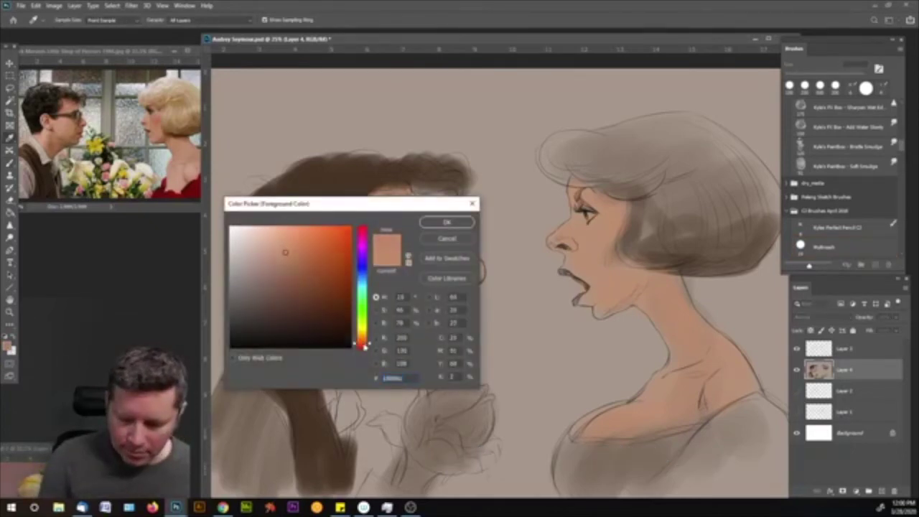
{"action": "left_click_drag", "start_coordinate": [363, 339], "coordinate": [363, 346]}
{"action": "left_click", "coordinate": [307, 257]}
{"action": "left_click", "coordinate": [426, 219]}
{"action": "mouse_move", "coordinate": [624, 238]}
{"action": "left_mouse_down"}
{"action": "mouse_move", "coordinate": [603, 258]}
{"action": "mouse_move", "coordinate": [610, 224]}
{"action": "left_mouse_up"}
{"action": "mouse_move", "coordinate": [473, 275]}
{"action": "left_mouse_down"}
{"action": "mouse_move", "coordinate": [453, 261]}
{"action": "mouse_move", "coordinate": [416, 270]}
{"action": "mouse_move", "coordinate": [383, 259]}
{"action": "mouse_move", "coordinate": [350, 232]}
{"action": "left_mouse_up"}
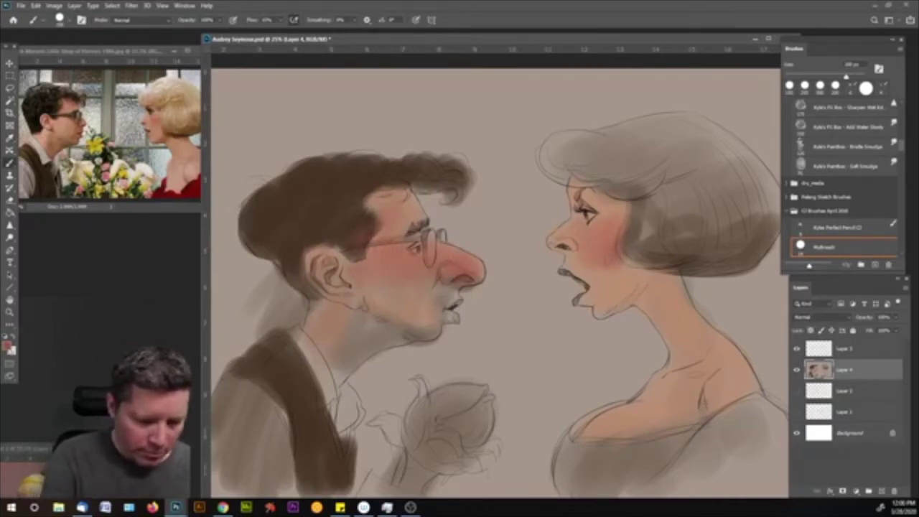
- Paint the flower bouquet dark olive green, with a hint in the woman's hair
{"action": "left_click", "coordinate": [8, 347]}
{"action": "left_click", "coordinate": [362, 320]}
{"action": "left_click_drag", "start_coordinate": [316, 305], "coordinate": [285, 298]}
{"action": "left_click", "coordinate": [438, 225]}
{"action": "mouse_move", "coordinate": [432, 427]}
{"action": "left_mouse_down"}
{"action": "mouse_move", "coordinate": [431, 384]}
{"action": "mouse_move", "coordinate": [477, 427]}
{"action": "mouse_move", "coordinate": [409, 431]}
{"action": "mouse_move", "coordinate": [384, 477]}
{"action": "mouse_move", "coordinate": [467, 427]}
{"action": "left_mouse_up"}
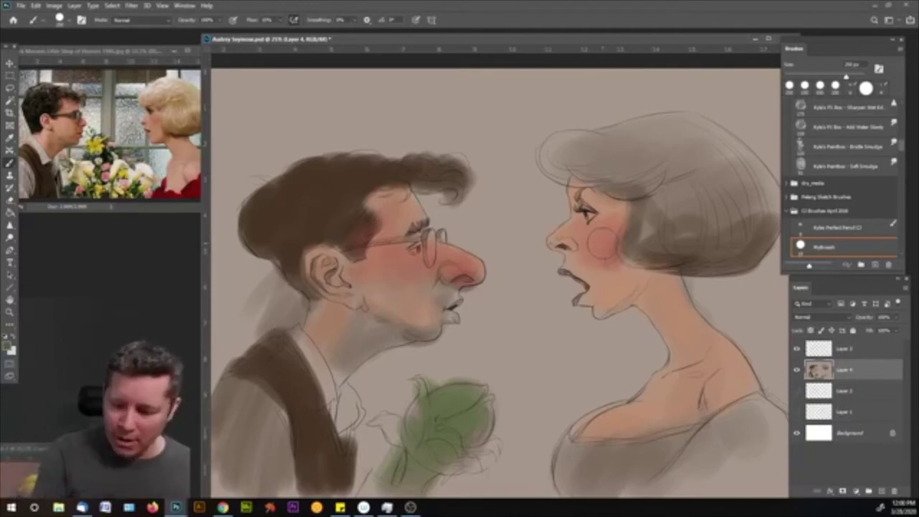
{"action": "left_click_drag", "start_coordinate": [650, 229], "coordinate": [654, 240]}
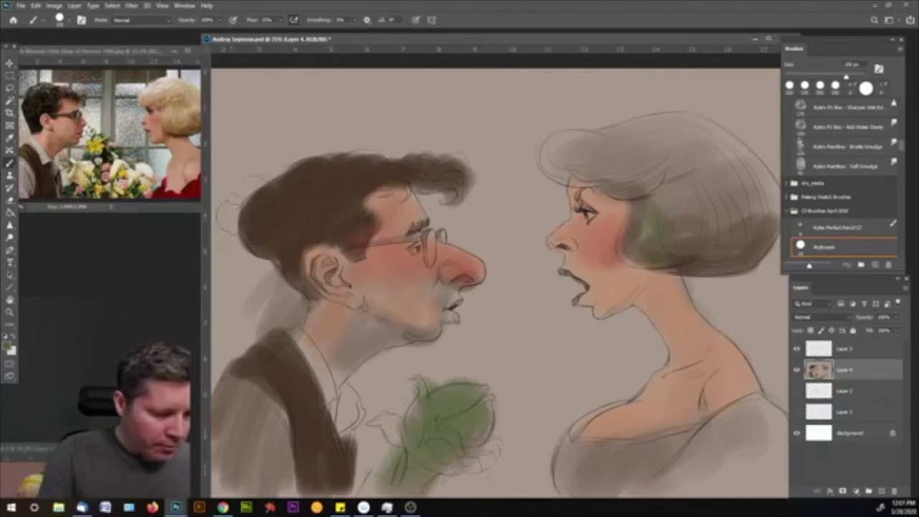
- Set the foreground colour to a slightly darker yellow tan
{"action": "left_click", "coordinate": [9, 347]}
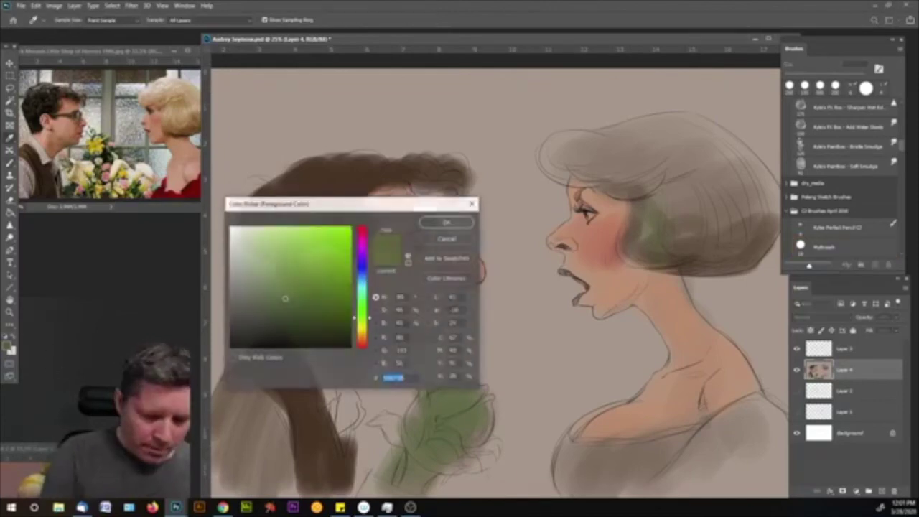
{"action": "left_click_drag", "start_coordinate": [363, 317], "coordinate": [362, 331]}
{"action": "left_click", "coordinate": [288, 258]}
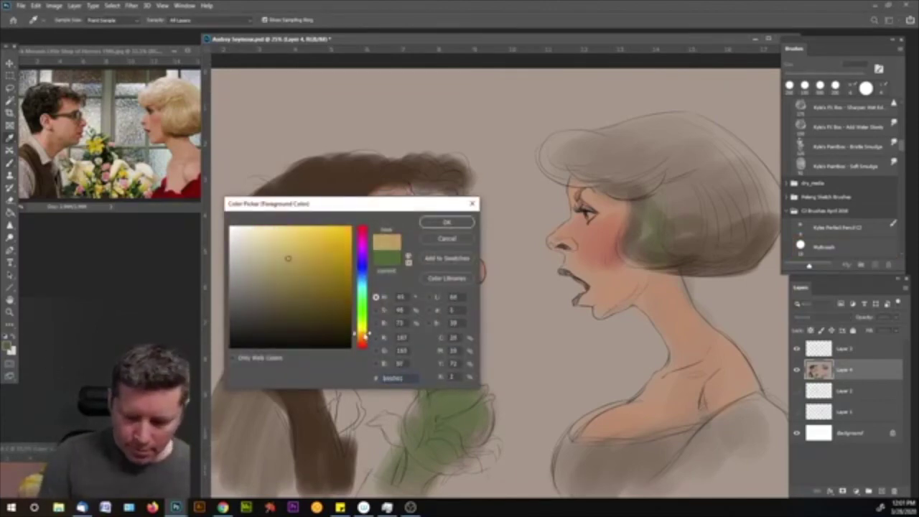
{"action": "left_click_drag", "start_coordinate": [320, 249], "coordinate": [319, 259]}
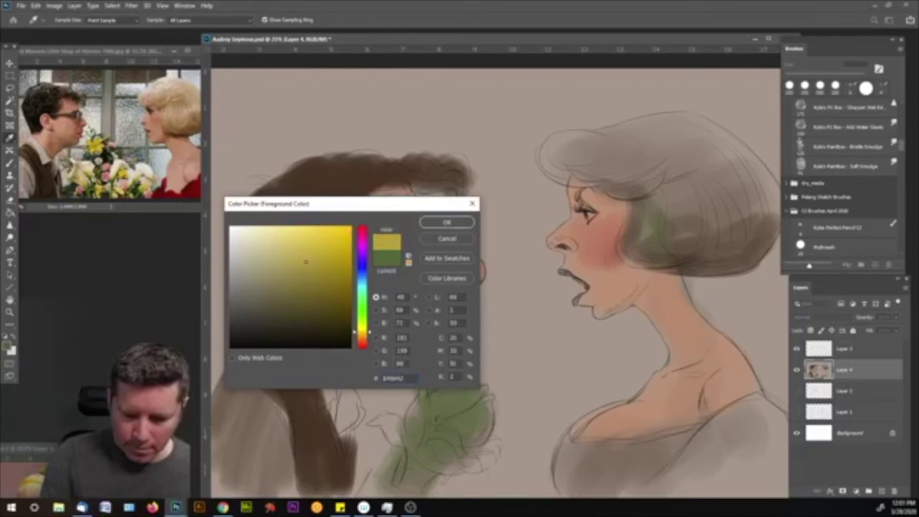
{"action": "left_click_drag", "start_coordinate": [366, 334], "coordinate": [366, 331]}
{"action": "left_click", "coordinate": [447, 222]}
- Paint the woman's hair yellow, shrink the brush, and dock the caricature document
{"action": "mouse_move", "coordinate": [718, 237]}
{"action": "left_mouse_down"}
{"action": "mouse_move", "coordinate": [689, 216]}
{"action": "mouse_move", "coordinate": [639, 216]}
{"action": "mouse_move", "coordinate": [581, 162]}
{"action": "left_mouse_up"}
{"action": "mouse_move", "coordinate": [689, 148]}
{"action": "left_mouse_down"}
{"action": "mouse_move", "coordinate": [725, 129]}
{"action": "mouse_move", "coordinate": [761, 237]}
{"action": "left_mouse_up"}
{"action": "mouse_move", "coordinate": [675, 230]}
{"action": "left_mouse_down"}
{"action": "mouse_move", "coordinate": [695, 251]}
{"action": "mouse_move", "coordinate": [765, 262]}
{"action": "left_mouse_up"}
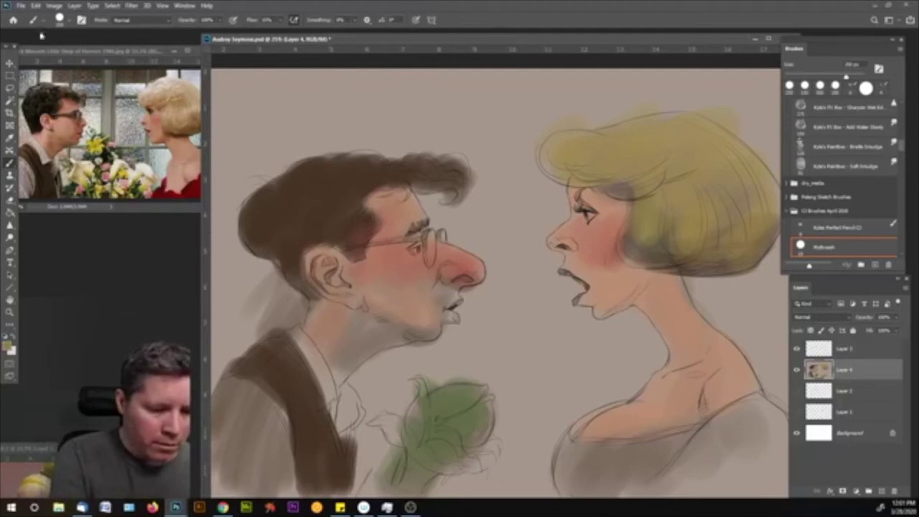
{"action": "key", "text": "bracketleft"}
{"action": "key", "text": "bracketleft"}
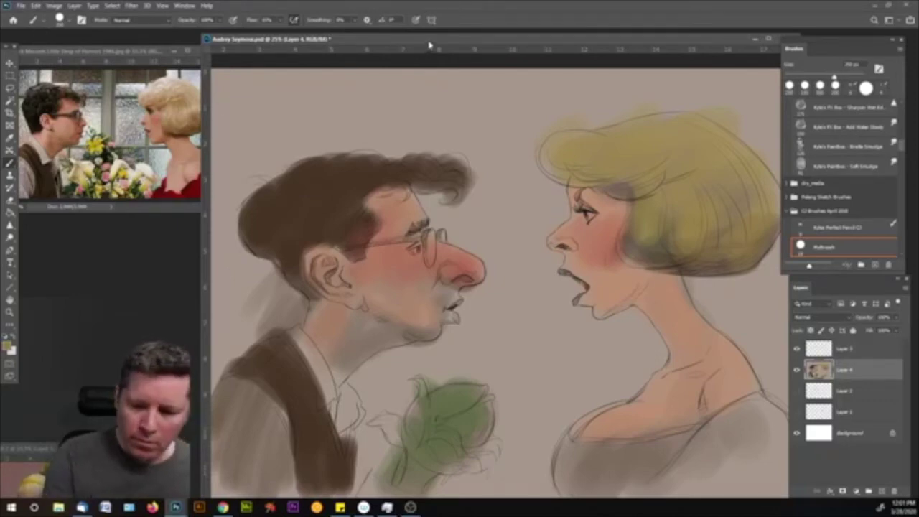
{"action": "key", "text": "bracketleft"}
{"action": "key", "text": "bracketleft"}
{"action": "key", "text": "bracketleft"}
{"action": "key", "text": "bracketleft"}
{"action": "key", "text": "bracketleft"}
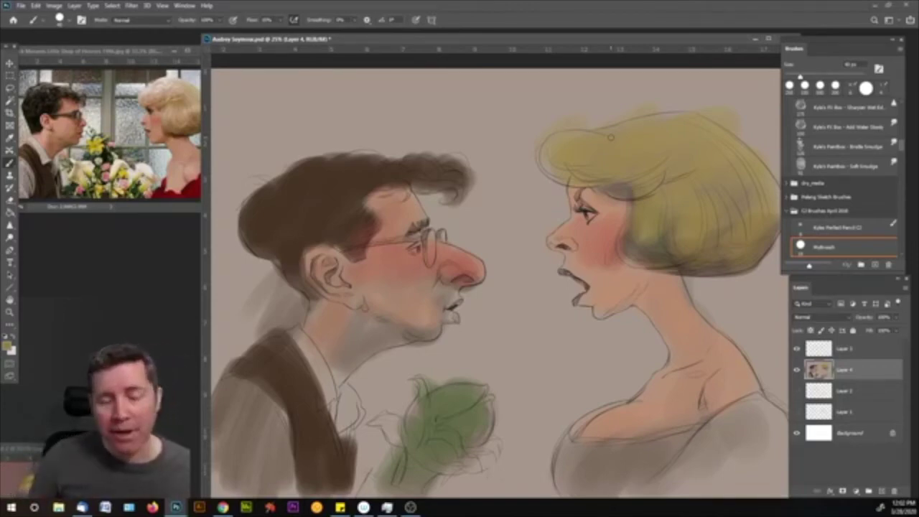
{"action": "left_click_drag", "start_coordinate": [562, 43], "coordinate": [562, 27]}
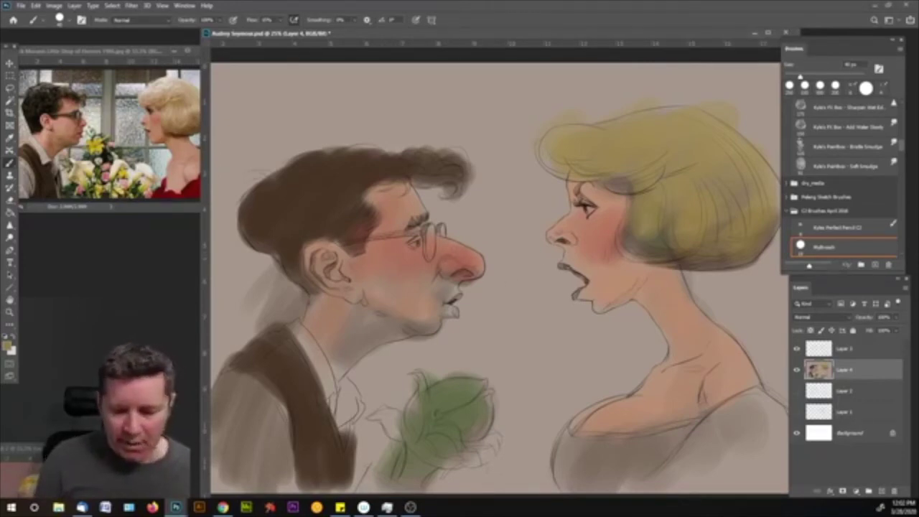
- Add a new detail layer above Layer 5 and zoom in on the man's glasses
{"action": "left_click", "coordinate": [859, 352]}
{"action": "left_click", "coordinate": [882, 492]}
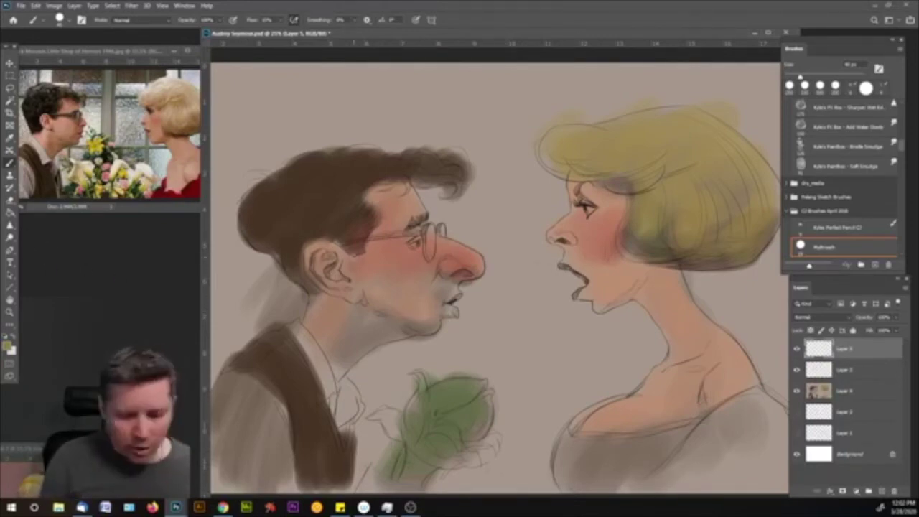
{"action": "key", "text": "z"}
{"action": "left_click_drag", "start_coordinate": [413, 245], "coordinate": [408, 253]}
{"action": "key", "text": "b"}
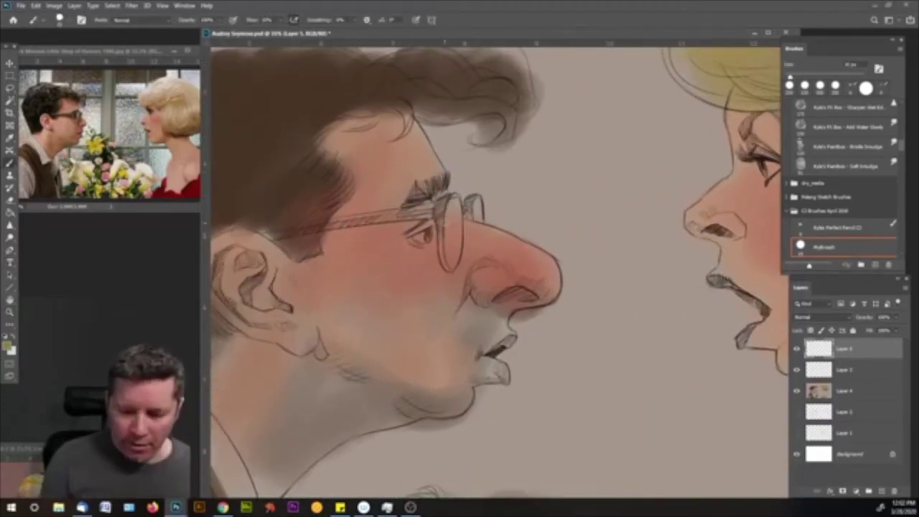
- Thicken and darken the glasses rims in dark brown
{"action": "left_click", "coordinate": [8, 347]}
{"action": "left_click_drag", "start_coordinate": [347, 335], "coordinate": [348, 341]}
{"action": "mouse_move", "coordinate": [334, 305]}
{"action": "left_mouse_down"}
{"action": "mouse_move", "coordinate": [286, 321]}
{"action": "mouse_move", "coordinate": [298, 330]}
{"action": "left_mouse_up"}
{"action": "left_click", "coordinate": [446, 222]}
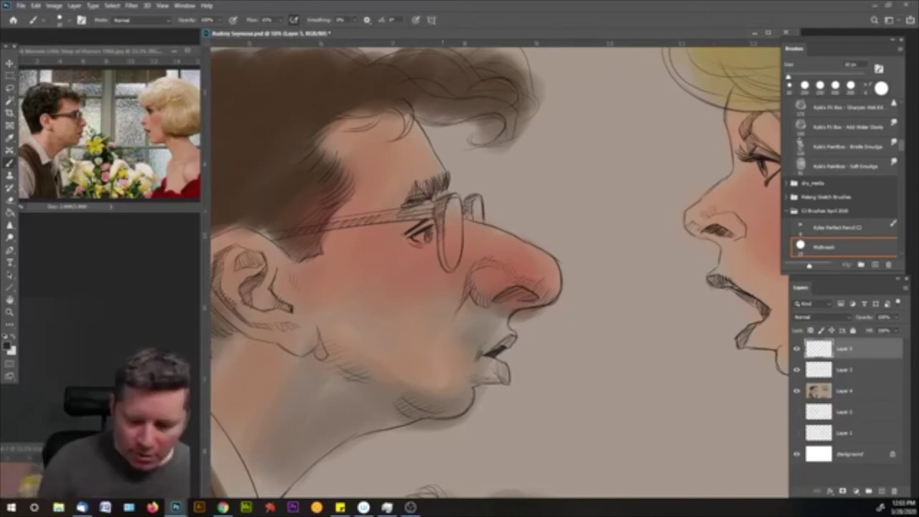
{"action": "key", "text": "bracketright"}
{"action": "left_click_drag", "start_coordinate": [439, 233], "coordinate": [441, 208]}
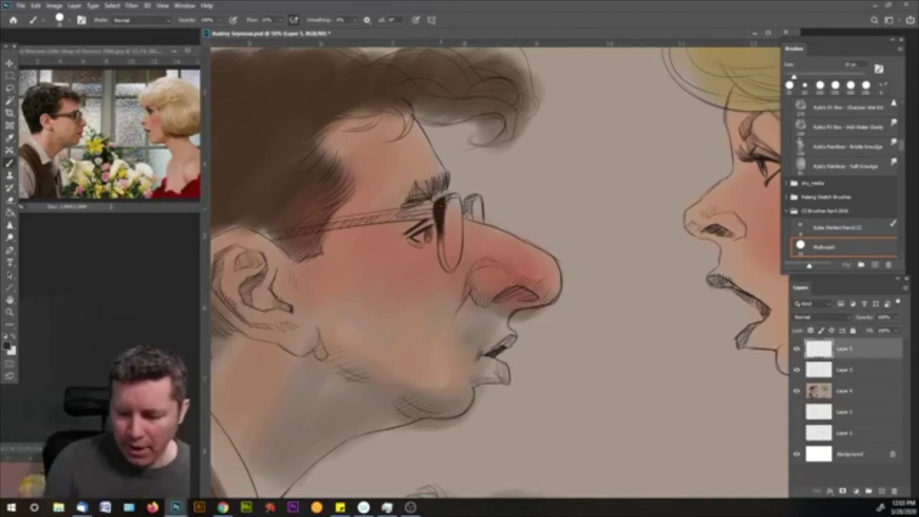
{"action": "mouse_move", "coordinate": [442, 204]}
{"action": "left_mouse_down"}
{"action": "mouse_move", "coordinate": [454, 197]}
{"action": "mouse_move", "coordinate": [441, 257]}
{"action": "left_mouse_up"}
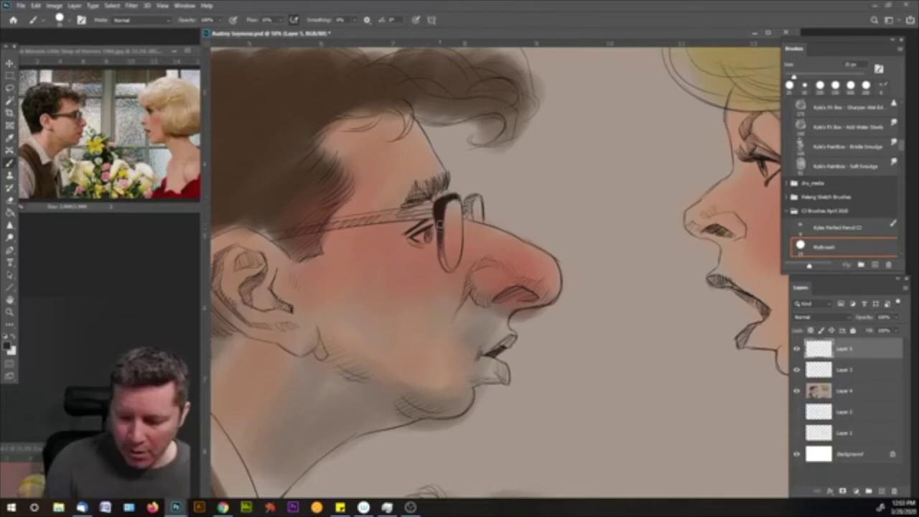
{"action": "left_click_drag", "start_coordinate": [470, 200], "coordinate": [464, 217]}
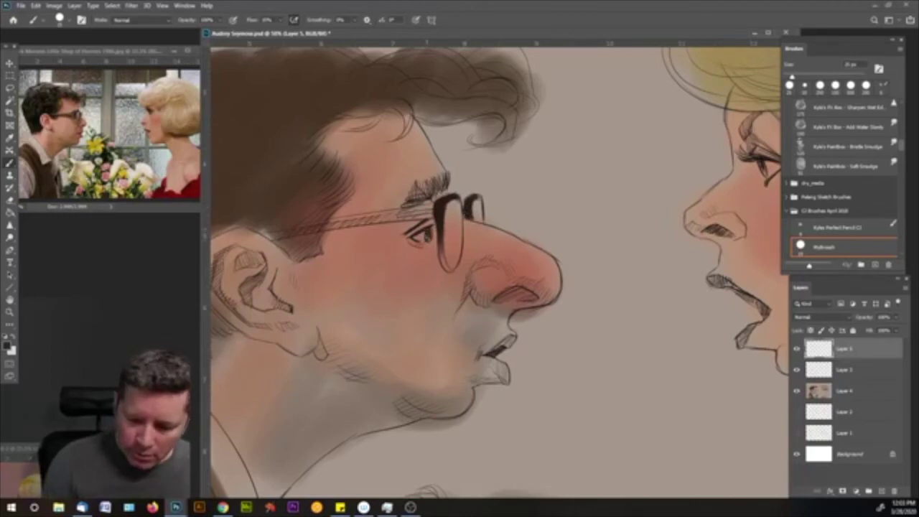
- Darken the eyebrow with hatching and shade the hair above the forehead and hairline
{"action": "mouse_move", "coordinate": [445, 177]}
{"action": "left_mouse_down"}
{"action": "mouse_move", "coordinate": [441, 192]}
{"action": "mouse_move", "coordinate": [409, 200]}
{"action": "mouse_move", "coordinate": [404, 211]}
{"action": "mouse_move", "coordinate": [416, 207]}
{"action": "mouse_move", "coordinate": [403, 202]}
{"action": "left_mouse_up"}
{"action": "mouse_move", "coordinate": [440, 115]}
{"action": "left_mouse_down"}
{"action": "mouse_move", "coordinate": [391, 92]}
{"action": "mouse_move", "coordinate": [494, 101]}
{"action": "mouse_move", "coordinate": [394, 94]}
{"action": "mouse_move", "coordinate": [424, 94]}
{"action": "mouse_move", "coordinate": [359, 102]}
{"action": "mouse_move", "coordinate": [460, 108]}
{"action": "mouse_move", "coordinate": [506, 129]}
{"action": "left_mouse_up"}
{"action": "left_click_drag", "start_coordinate": [463, 106], "coordinate": [514, 134]}
{"action": "key", "text": "bracketright"}
{"action": "key", "text": "bracketright"}
{"action": "key", "text": "bracketright"}
{"action": "key", "text": "bracketright"}
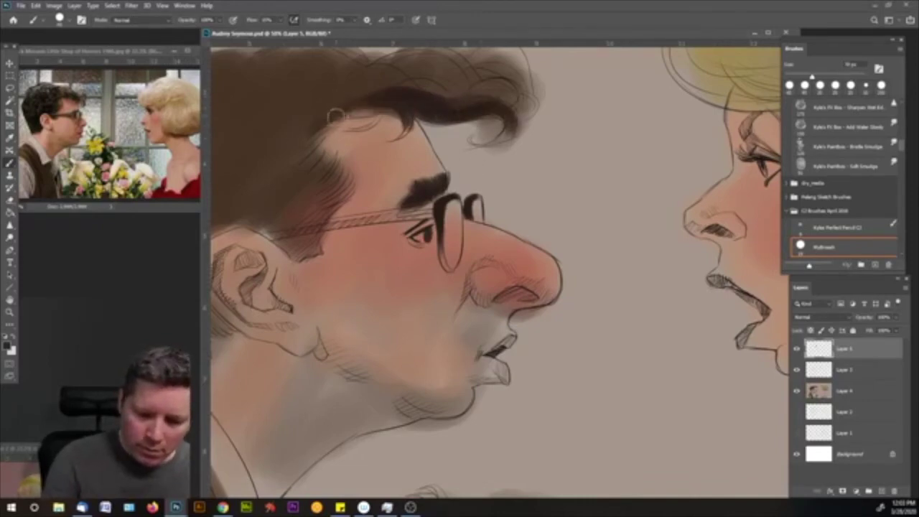
{"action": "mouse_move", "coordinate": [341, 97]}
{"action": "left_mouse_down"}
{"action": "mouse_move", "coordinate": [299, 148]}
{"action": "mouse_move", "coordinate": [325, 164]}
{"action": "mouse_move", "coordinate": [316, 216]}
{"action": "mouse_move", "coordinate": [316, 185]}
{"action": "mouse_move", "coordinate": [258, 172]}
{"action": "left_mouse_up"}
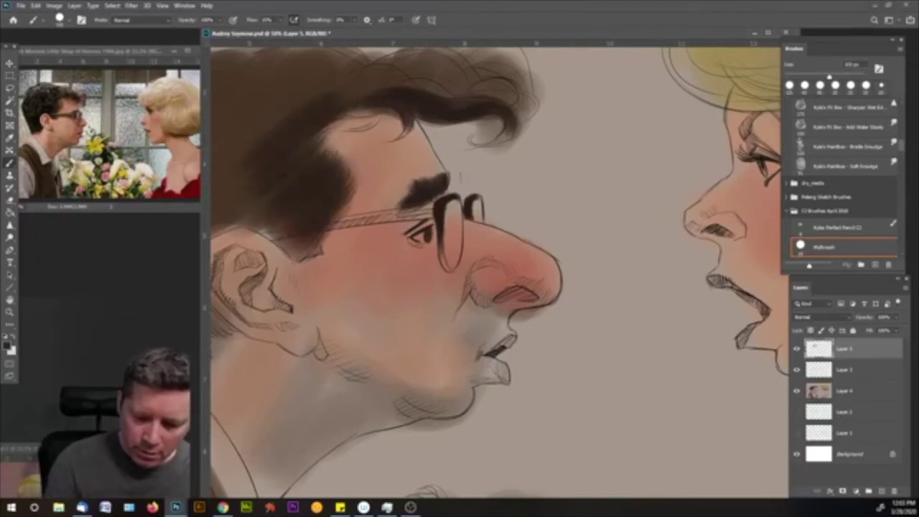
- Repaint the glasses' temple arm darker, extending it back toward the ear
{"action": "key", "text": "bracketleft"}
{"action": "key", "text": "bracketleft"}
{"action": "key", "text": "bracketleft"}
{"action": "key", "text": "bracketleft"}
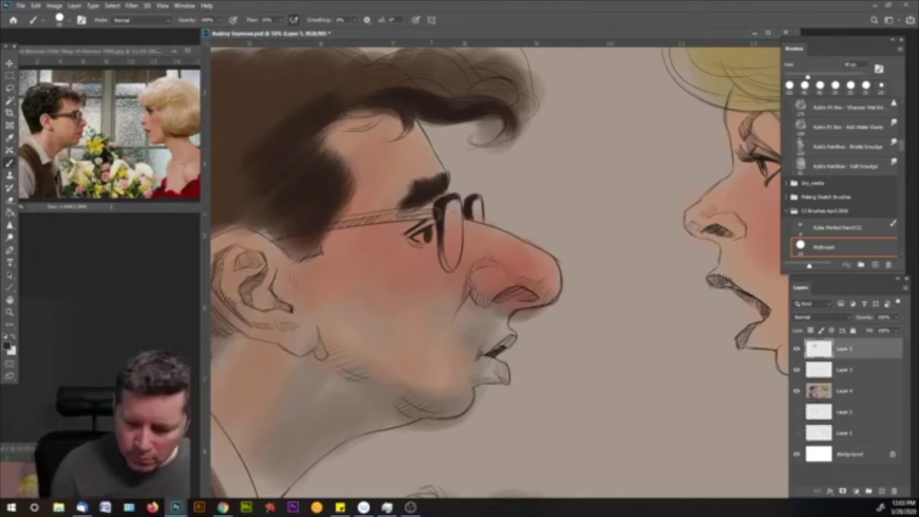
{"action": "key", "text": "bracketleft"}
{"action": "mouse_move", "coordinate": [440, 211]}
{"action": "left_mouse_down"}
{"action": "mouse_move", "coordinate": [327, 226]}
{"action": "mouse_move", "coordinate": [363, 223]}
{"action": "left_mouse_up"}
{"action": "left_click_drag", "start_coordinate": [440, 210], "coordinate": [295, 233]}
{"action": "left_click_drag", "start_coordinate": [366, 219], "coordinate": [272, 238]}
{"action": "left_click_drag", "start_coordinate": [332, 226], "coordinate": [276, 239]}
{"action": "key", "text": "bracketleft"}
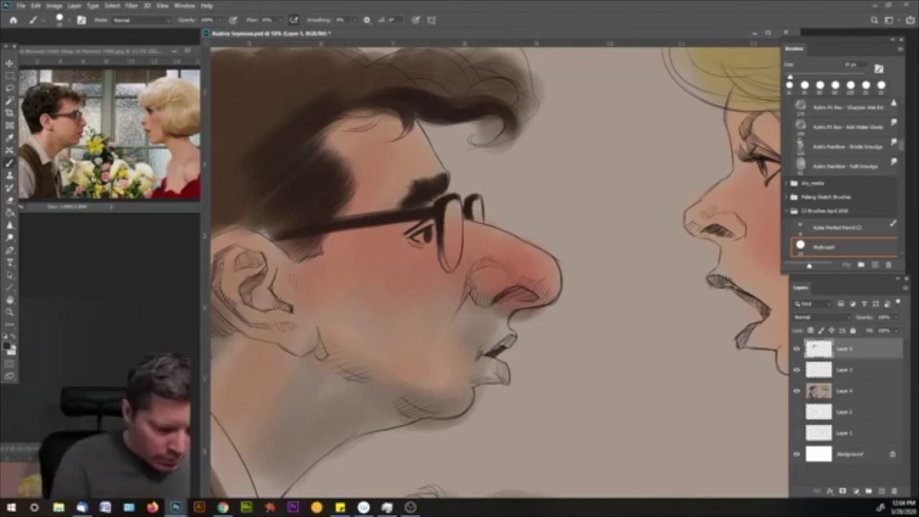
- Sample a darker line colour and paint the nostril darker, fuller and thicker
{"action": "key", "text": "i"}
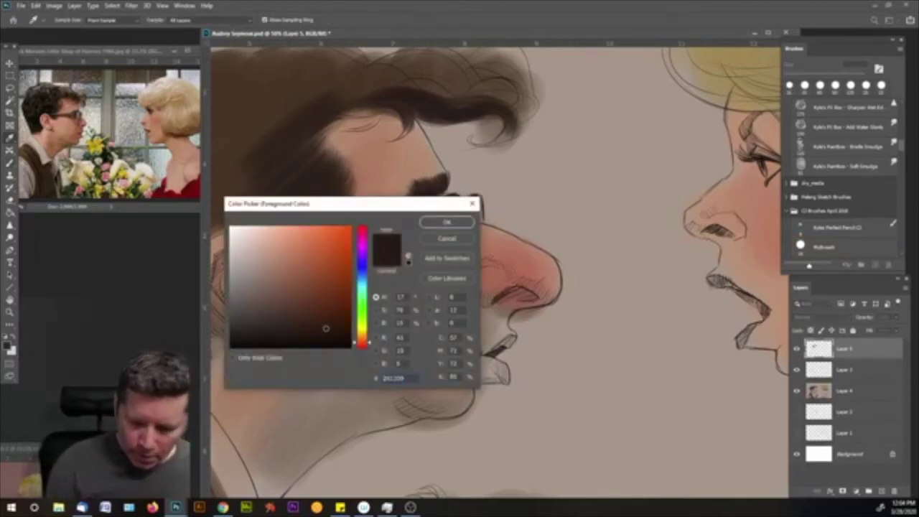
{"action": "left_click", "coordinate": [448, 223]}
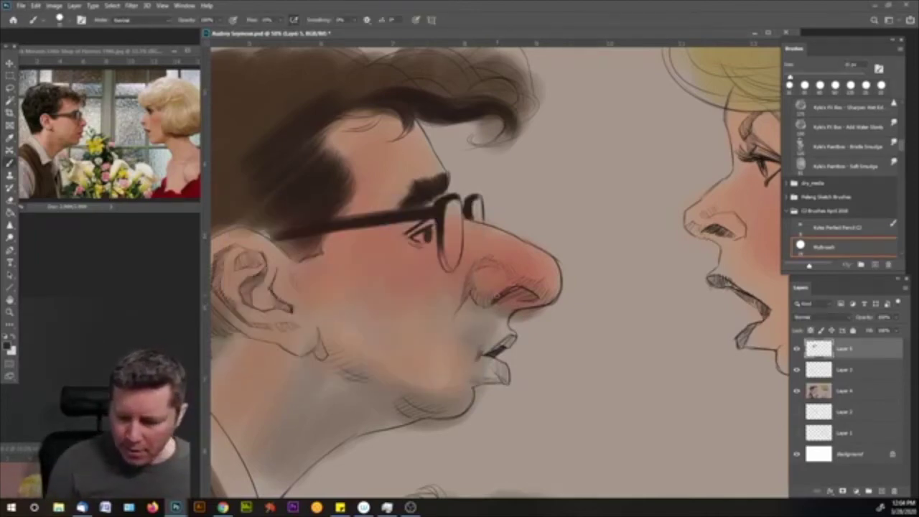
{"action": "left_click_drag", "start_coordinate": [505, 293], "coordinate": [514, 289]}
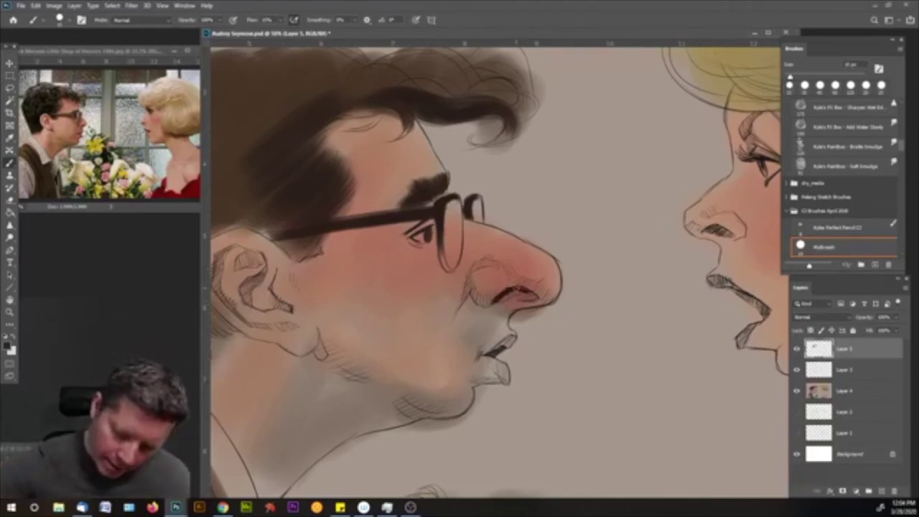
{"action": "left_click_drag", "start_coordinate": [527, 293], "coordinate": [533, 296]}
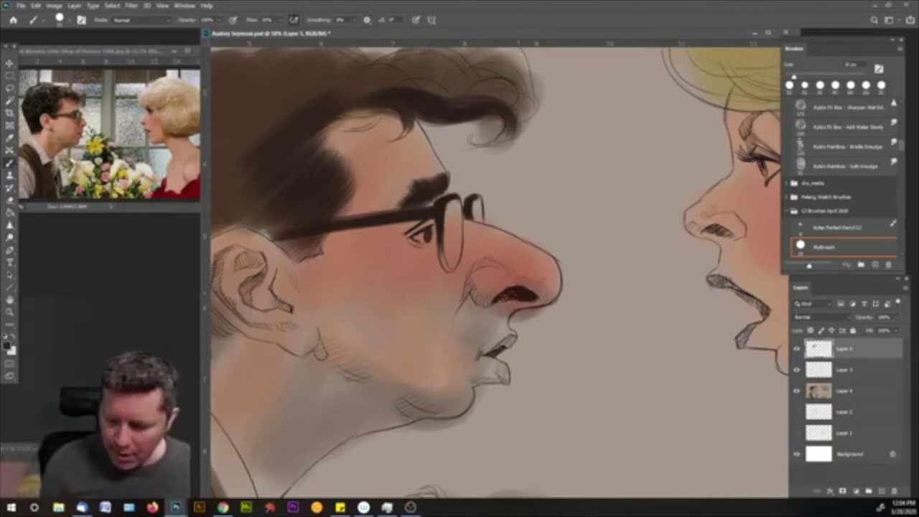
{"action": "mouse_move", "coordinate": [518, 294]}
{"action": "left_mouse_down"}
{"action": "mouse_move", "coordinate": [502, 301]}
{"action": "mouse_move", "coordinate": [530, 296]}
{"action": "left_mouse_up"}
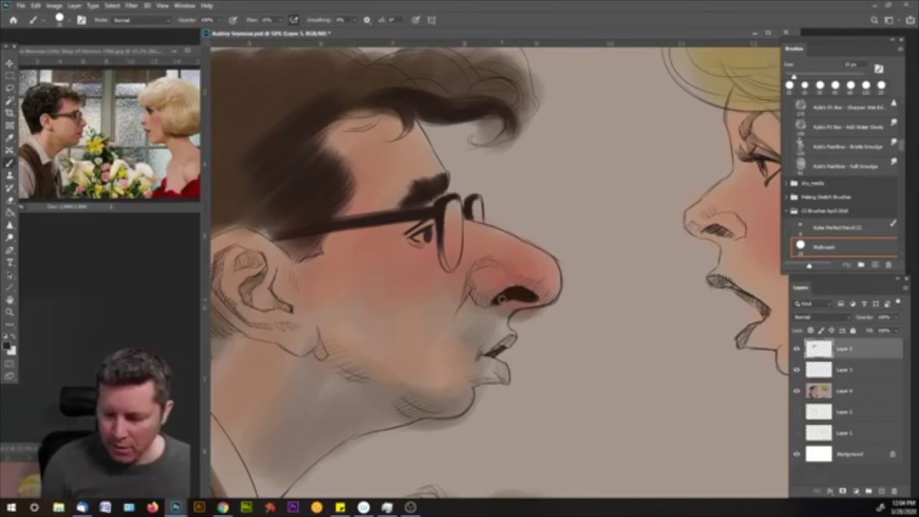
{"action": "mouse_move", "coordinate": [495, 302]}
{"action": "left_mouse_down"}
{"action": "mouse_move", "coordinate": [475, 300]}
{"action": "mouse_move", "coordinate": [472, 271]}
{"action": "mouse_move", "coordinate": [468, 291]}
{"action": "left_mouse_up"}
{"action": "left_click_drag", "start_coordinate": [479, 260], "coordinate": [471, 271]}
{"action": "left_click_drag", "start_coordinate": [482, 305], "coordinate": [531, 297]}
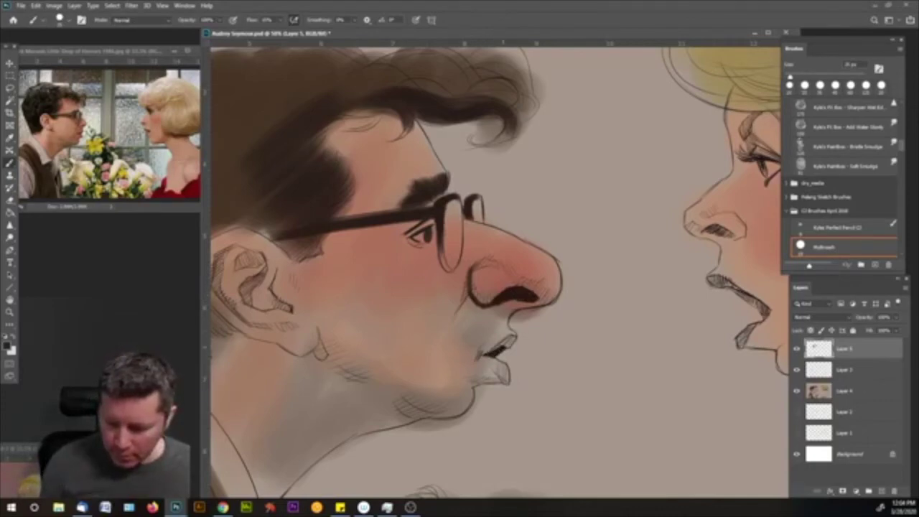
- Deepen the mouth line and jawline under the chin, and extend the glasses' edge
{"action": "left_click_drag", "start_coordinate": [514, 335], "coordinate": [486, 351]}
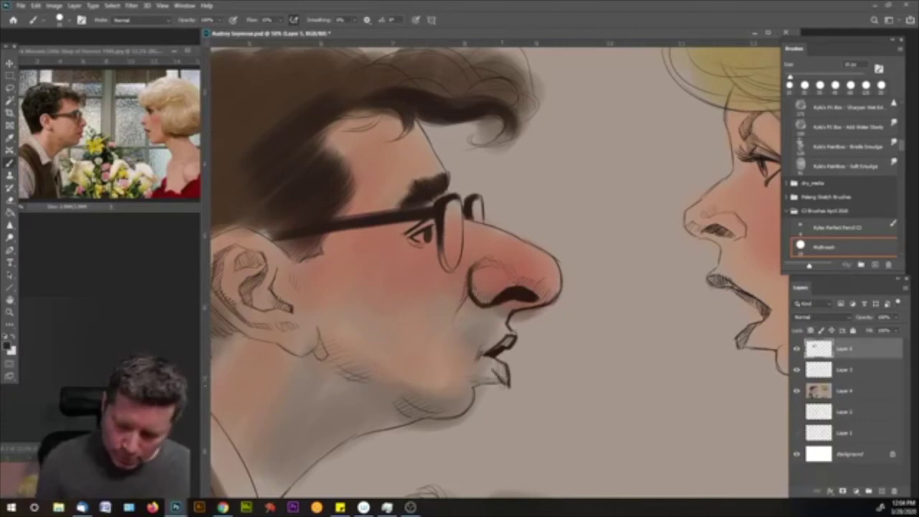
{"action": "key", "text": "bracketright"}
{"action": "mouse_move", "coordinate": [473, 387]}
{"action": "left_mouse_down"}
{"action": "mouse_move", "coordinate": [433, 416]}
{"action": "mouse_move", "coordinate": [342, 440]}
{"action": "mouse_move", "coordinate": [283, 493]}
{"action": "left_mouse_up"}
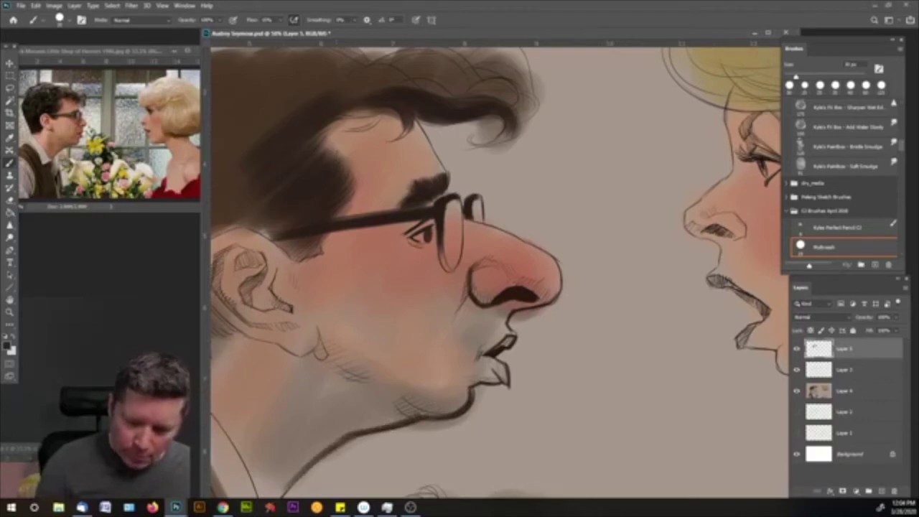
{"action": "left_click_drag", "start_coordinate": [419, 220], "coordinate": [399, 227]}
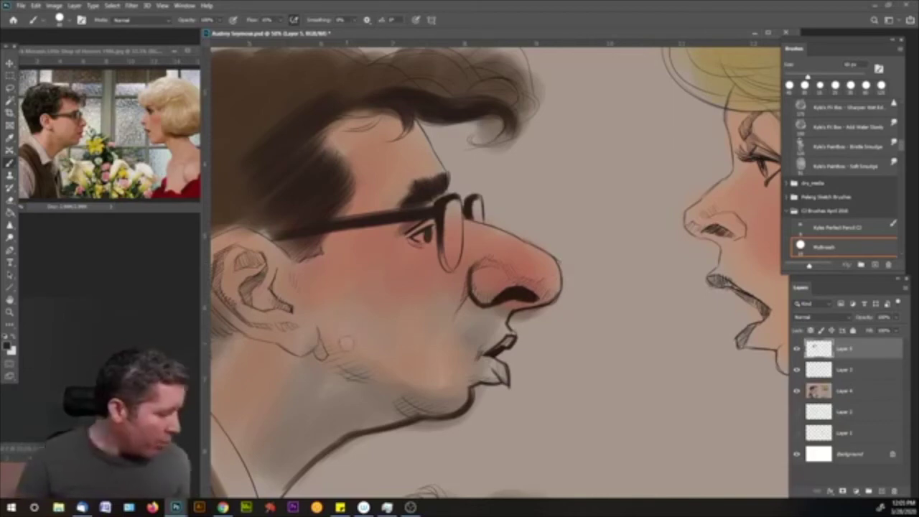
- With a smaller brush, ink dark strokes beside, on and under the outer ear contour
{"action": "scroll", "coordinate": [474, 79], "scroll_direction": "up", "scroll_amount": 4}
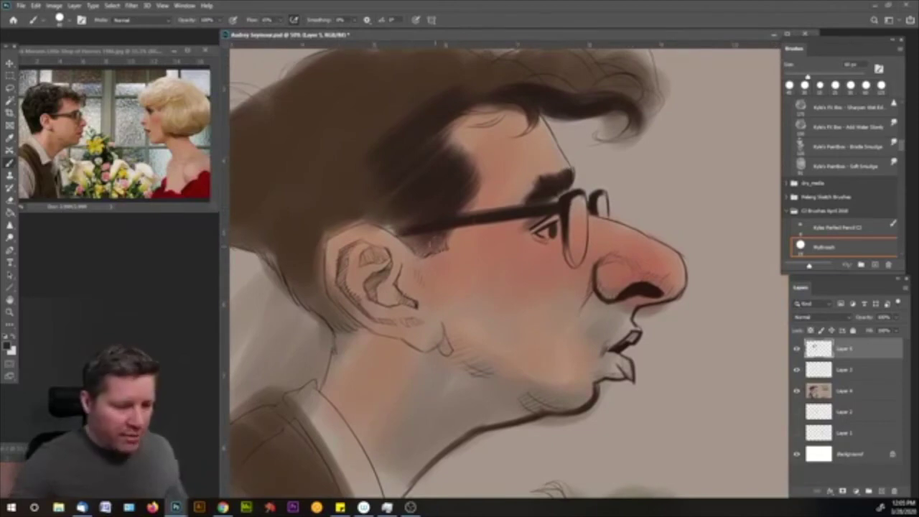
{"action": "key", "text": "bracketleft"}
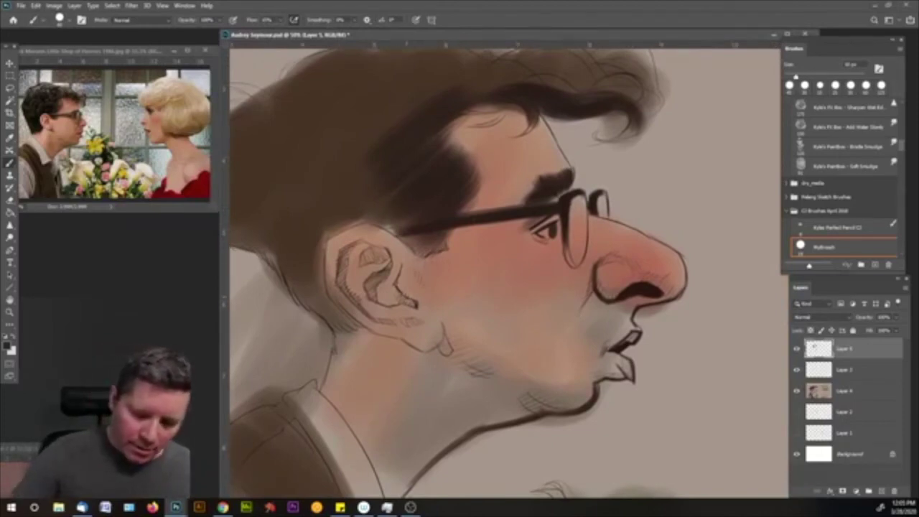
{"action": "mouse_move", "coordinate": [398, 292]}
{"action": "left_mouse_down"}
{"action": "mouse_move", "coordinate": [415, 306]}
{"action": "mouse_move", "coordinate": [369, 301]}
{"action": "mouse_move", "coordinate": [361, 280]}
{"action": "mouse_move", "coordinate": [377, 305]}
{"action": "mouse_move", "coordinate": [386, 265]}
{"action": "mouse_move", "coordinate": [392, 280]}
{"action": "mouse_move", "coordinate": [366, 291]}
{"action": "mouse_move", "coordinate": [378, 294]}
{"action": "left_mouse_up"}
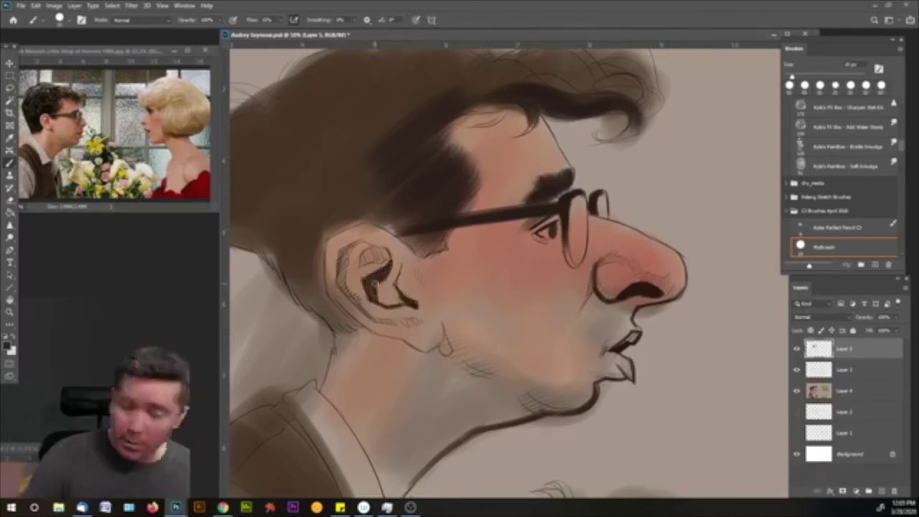
{"action": "mouse_move", "coordinate": [339, 271]}
{"action": "left_mouse_down"}
{"action": "mouse_move", "coordinate": [341, 284]}
{"action": "mouse_move", "coordinate": [359, 243]}
{"action": "mouse_move", "coordinate": [345, 292]}
{"action": "left_mouse_up"}
{"action": "left_click_drag", "start_coordinate": [349, 244], "coordinate": [340, 274]}
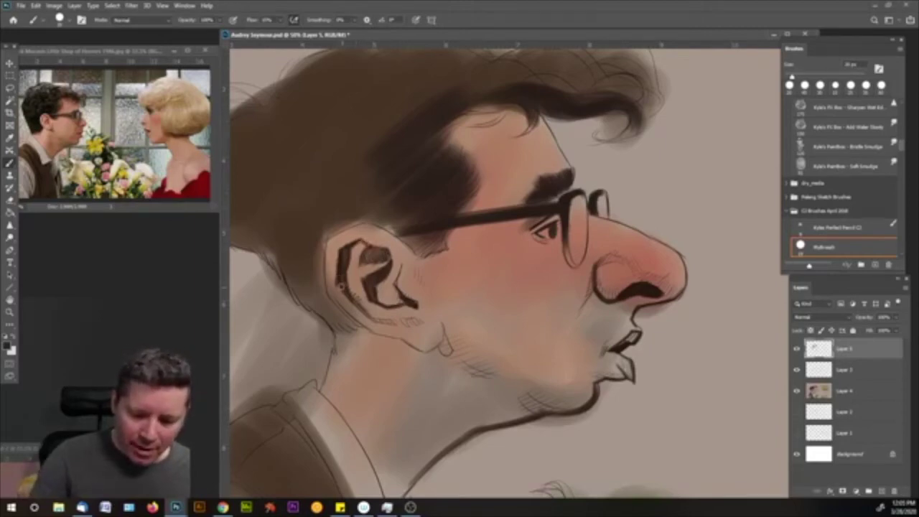
{"action": "left_click_drag", "start_coordinate": [363, 318], "coordinate": [399, 324]}
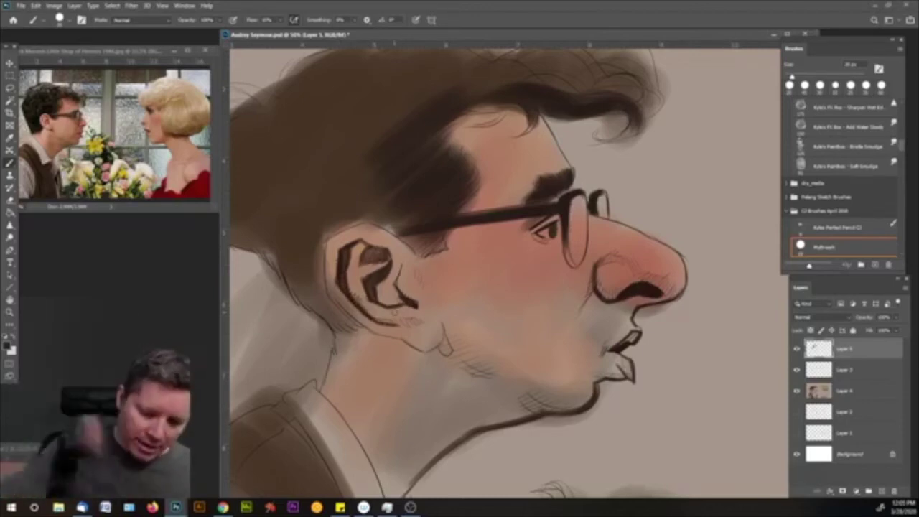
- Ink the back of the ear toward the jaw and its top rim, and darken the hair behind it
{"action": "mouse_move", "coordinate": [327, 239]}
{"action": "left_mouse_down"}
{"action": "mouse_move", "coordinate": [327, 284]}
{"action": "mouse_move", "coordinate": [352, 314]}
{"action": "left_mouse_up"}
{"action": "left_click_drag", "start_coordinate": [325, 285], "coordinate": [377, 333]}
{"action": "left_click_drag", "start_coordinate": [338, 300], "coordinate": [379, 336]}
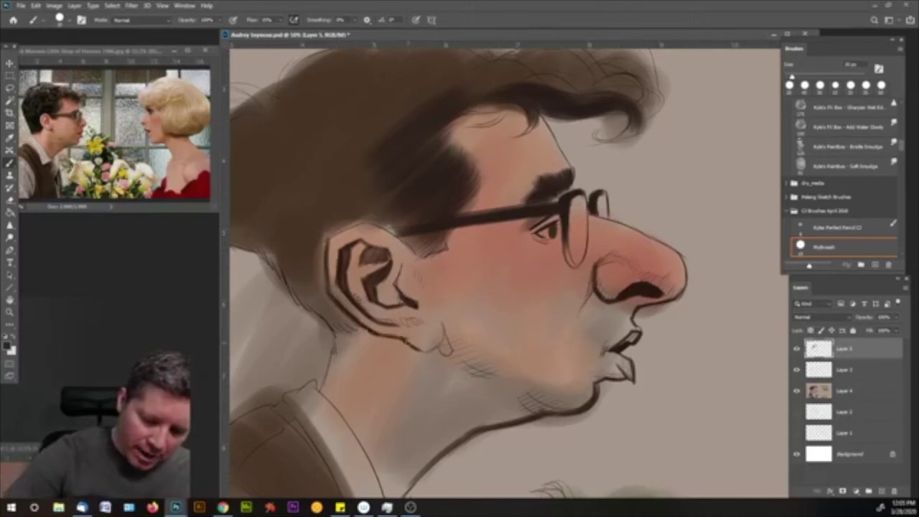
{"action": "left_click_drag", "start_coordinate": [329, 241], "coordinate": [379, 214]}
{"action": "mouse_move", "coordinate": [369, 245]}
{"action": "left_mouse_down"}
{"action": "mouse_move", "coordinate": [406, 224]}
{"action": "mouse_move", "coordinate": [404, 233]}
{"action": "left_mouse_up"}
{"action": "mouse_move", "coordinate": [316, 308]}
{"action": "left_mouse_down"}
{"action": "mouse_move", "coordinate": [339, 308]}
{"action": "mouse_move", "coordinate": [332, 318]}
{"action": "mouse_move", "coordinate": [311, 269]}
{"action": "mouse_move", "coordinate": [335, 318]}
{"action": "left_mouse_up"}
{"action": "mouse_move", "coordinate": [301, 286]}
{"action": "left_mouse_down"}
{"action": "mouse_move", "coordinate": [326, 316]}
{"action": "mouse_move", "coordinate": [296, 290]}
{"action": "mouse_move", "coordinate": [301, 258]}
{"action": "mouse_move", "coordinate": [323, 296]}
{"action": "mouse_move", "coordinate": [319, 253]}
{"action": "mouse_move", "coordinate": [304, 248]}
{"action": "mouse_move", "coordinate": [308, 297]}
{"action": "mouse_move", "coordinate": [251, 220]}
{"action": "mouse_move", "coordinate": [268, 229]}
{"action": "mouse_move", "coordinate": [298, 201]}
{"action": "mouse_move", "coordinate": [322, 209]}
{"action": "mouse_move", "coordinate": [379, 198]}
{"action": "mouse_move", "coordinate": [391, 201]}
{"action": "mouse_move", "coordinate": [367, 209]}
{"action": "mouse_move", "coordinate": [381, 217]}
{"action": "mouse_move", "coordinate": [416, 213]}
{"action": "mouse_move", "coordinate": [431, 187]}
{"action": "mouse_move", "coordinate": [389, 180]}
{"action": "mouse_move", "coordinate": [404, 149]}
{"action": "mouse_move", "coordinate": [338, 189]}
{"action": "mouse_move", "coordinate": [308, 222]}
{"action": "mouse_move", "coordinate": [287, 178]}
{"action": "mouse_move", "coordinate": [352, 133]}
{"action": "left_mouse_up"}
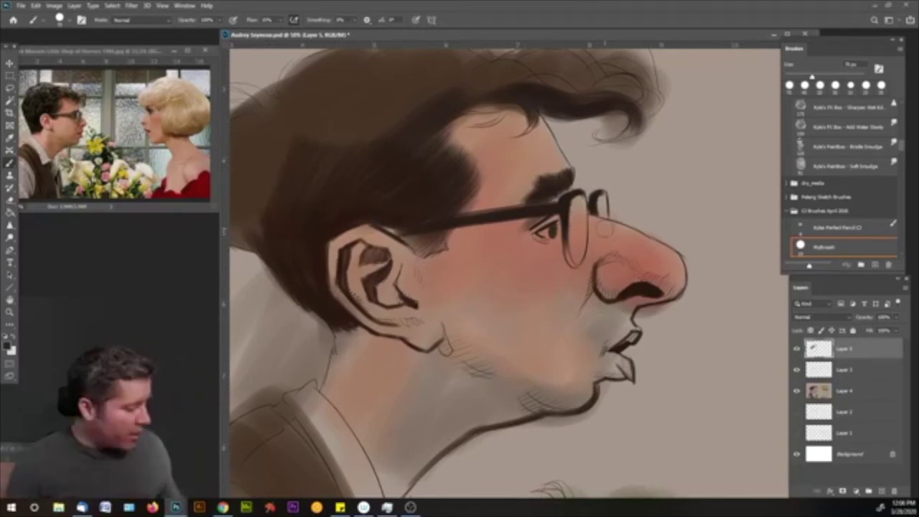
- With a larger brush, deepen the hair shading behind the ear
{"action": "left_click_drag", "start_coordinate": [488, 177], "coordinate": [560, 201]}
{"action": "key", "text": "bracketright"}
{"action": "key", "text": "bracketright"}
{"action": "key", "text": "bracketright"}
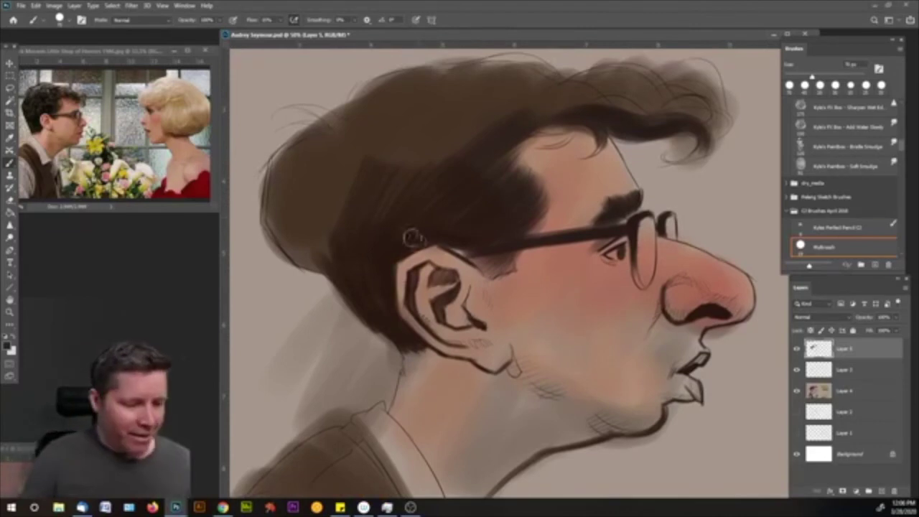
{"action": "mouse_move", "coordinate": [320, 256]}
{"action": "left_mouse_down"}
{"action": "mouse_move", "coordinate": [272, 202]}
{"action": "mouse_move", "coordinate": [279, 184]}
{"action": "mouse_move", "coordinate": [282, 230]}
{"action": "mouse_move", "coordinate": [302, 170]}
{"action": "mouse_move", "coordinate": [334, 181]}
{"action": "mouse_move", "coordinate": [344, 204]}
{"action": "mouse_move", "coordinate": [375, 146]}
{"action": "mouse_move", "coordinate": [305, 165]}
{"action": "mouse_move", "coordinate": [361, 135]}
{"action": "mouse_move", "coordinate": [319, 136]}
{"action": "mouse_move", "coordinate": [353, 134]}
{"action": "mouse_move", "coordinate": [364, 112]}
{"action": "mouse_move", "coordinate": [421, 78]}
{"action": "mouse_move", "coordinate": [362, 135]}
{"action": "mouse_move", "coordinate": [374, 166]}
{"action": "mouse_move", "coordinate": [449, 133]}
{"action": "mouse_move", "coordinate": [453, 147]}
{"action": "mouse_move", "coordinate": [393, 142]}
{"action": "mouse_move", "coordinate": [392, 119]}
{"action": "mouse_move", "coordinate": [406, 128]}
{"action": "mouse_move", "coordinate": [537, 86]}
{"action": "mouse_move", "coordinate": [490, 99]}
{"action": "mouse_move", "coordinate": [436, 98]}
{"action": "mouse_move", "coordinate": [525, 78]}
{"action": "mouse_move", "coordinate": [376, 99]}
{"action": "mouse_move", "coordinate": [339, 140]}
{"action": "mouse_move", "coordinate": [308, 147]}
{"action": "mouse_move", "coordinate": [328, 158]}
{"action": "mouse_move", "coordinate": [546, 134]}
{"action": "mouse_move", "coordinate": [578, 95]}
{"action": "mouse_move", "coordinate": [650, 86]}
{"action": "mouse_move", "coordinate": [632, 108]}
{"action": "mouse_move", "coordinate": [707, 104]}
{"action": "left_mouse_up"}
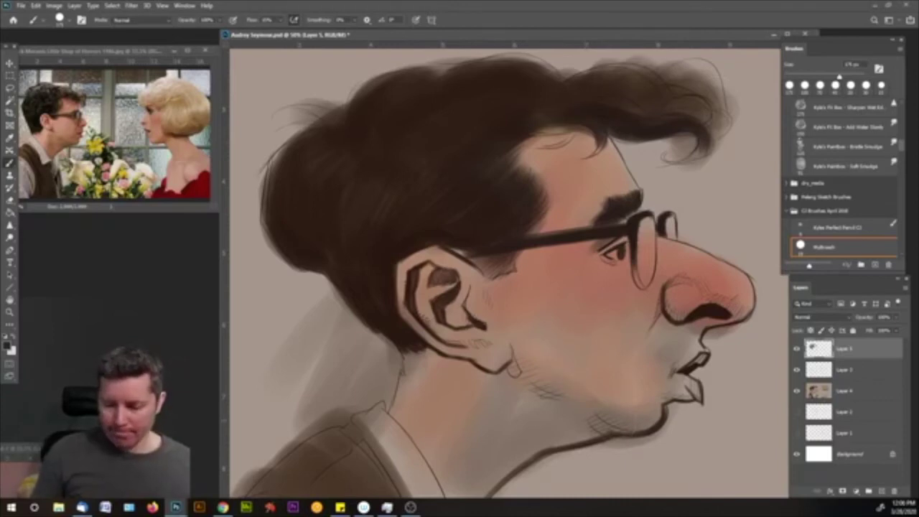
- With a smaller brush, draw the neck line below the ear and darken beside the nose and the lens rim
{"action": "key", "text": "bracketleft"}
{"action": "key", "text": "bracketleft"}
{"action": "key", "text": "bracketleft"}
{"action": "key", "text": "bracketleft"}
{"action": "key", "text": "bracketleft"}
{"action": "mouse_move", "coordinate": [401, 350]}
{"action": "left_mouse_down"}
{"action": "mouse_move", "coordinate": [406, 369]}
{"action": "mouse_move", "coordinate": [394, 408]}
{"action": "left_mouse_up"}
{"action": "left_click_drag", "start_coordinate": [402, 375], "coordinate": [393, 404]}
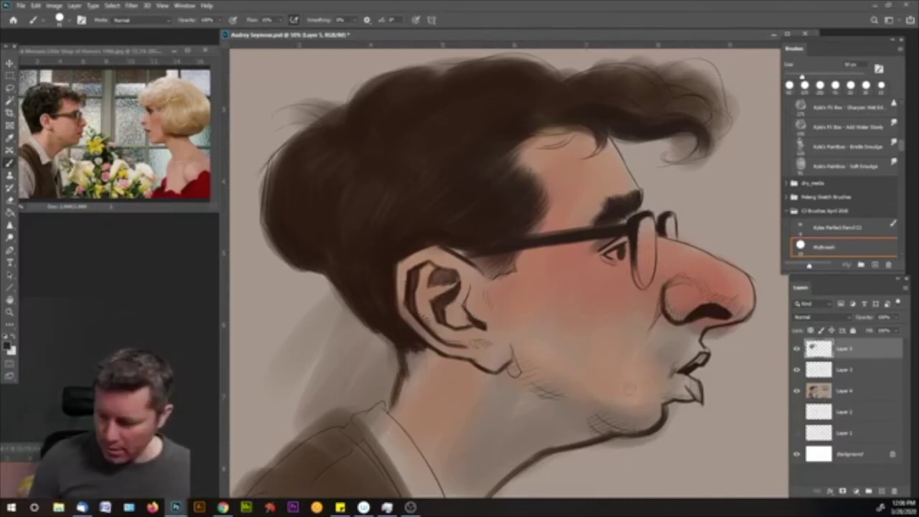
{"action": "left_click_drag", "start_coordinate": [665, 284], "coordinate": [646, 331]}
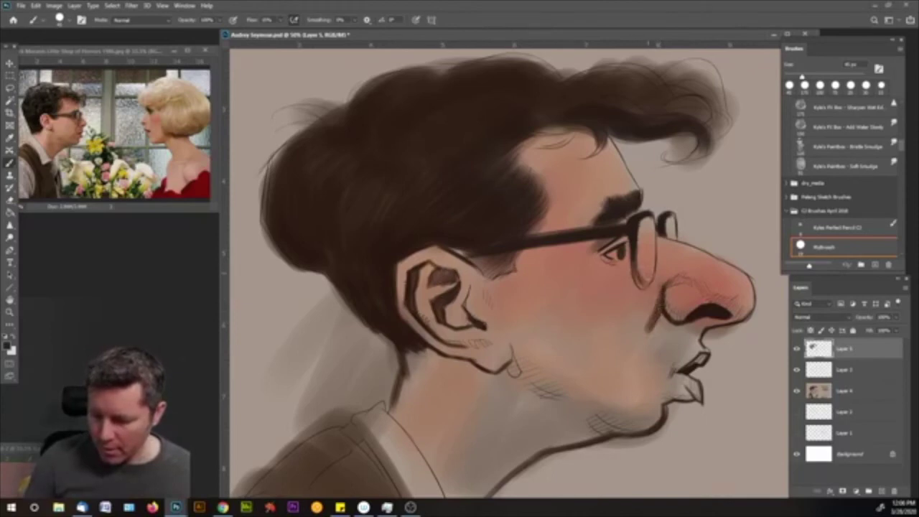
{"action": "left_click_drag", "start_coordinate": [654, 221], "coordinate": [651, 272]}
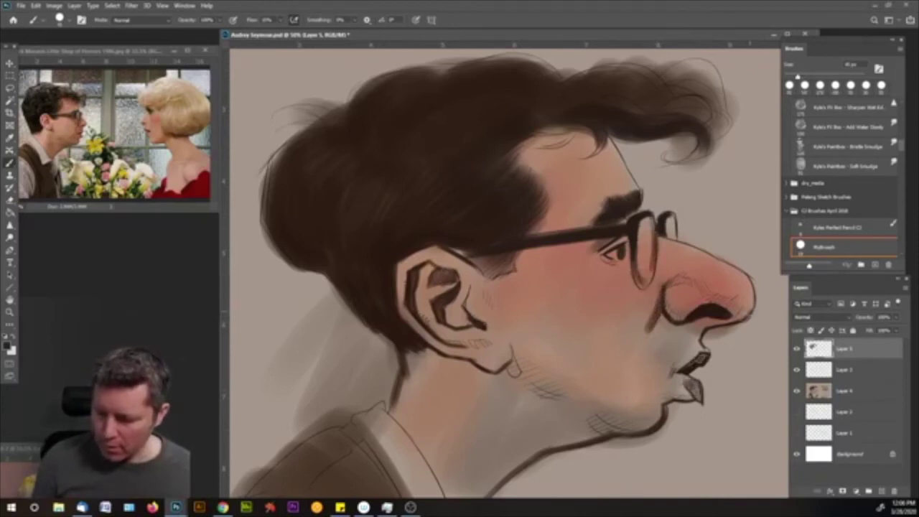
- Pick a reddish-brown paint colour and add it around the nose tip
{"action": "key", "text": "i"}
{"action": "left_click", "coordinate": [9, 346]}
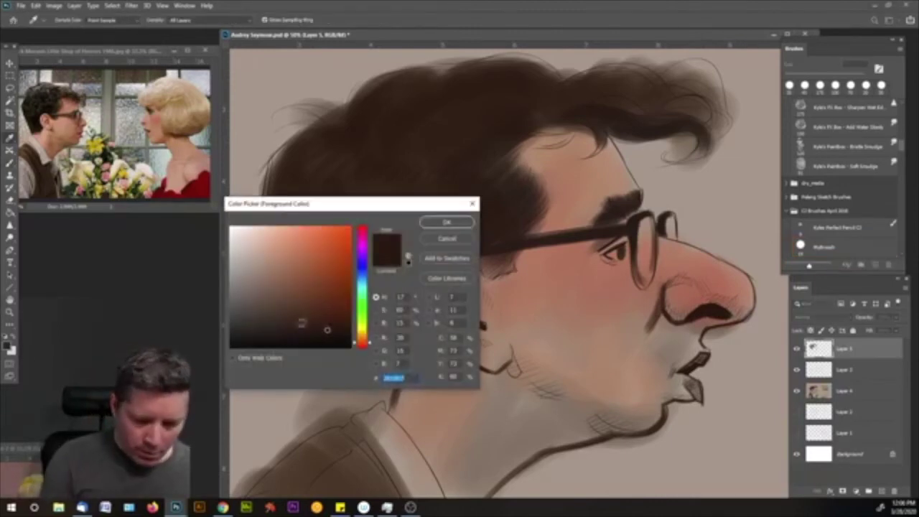
{"action": "left_click", "coordinate": [335, 312]}
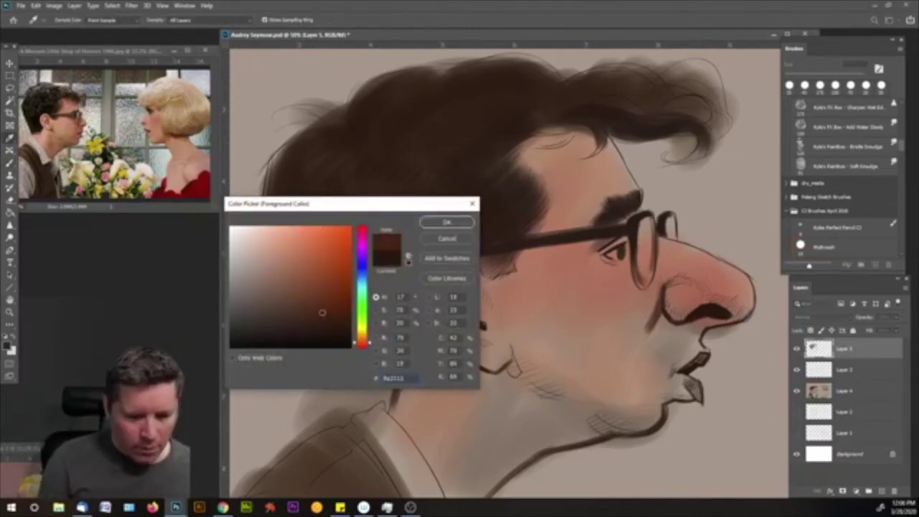
{"action": "left_click", "coordinate": [445, 222]}
{"action": "key", "text": "b"}
{"action": "mouse_move", "coordinate": [747, 316]}
{"action": "left_mouse_down"}
{"action": "mouse_move", "coordinate": [718, 300]}
{"action": "mouse_move", "coordinate": [746, 312]}
{"action": "mouse_move", "coordinate": [736, 319]}
{"action": "mouse_move", "coordinate": [721, 300]}
{"action": "mouse_move", "coordinate": [672, 316]}
{"action": "mouse_move", "coordinate": [664, 298]}
{"action": "mouse_move", "coordinate": [679, 280]}
{"action": "mouse_move", "coordinate": [705, 286]}
{"action": "left_mouse_up"}
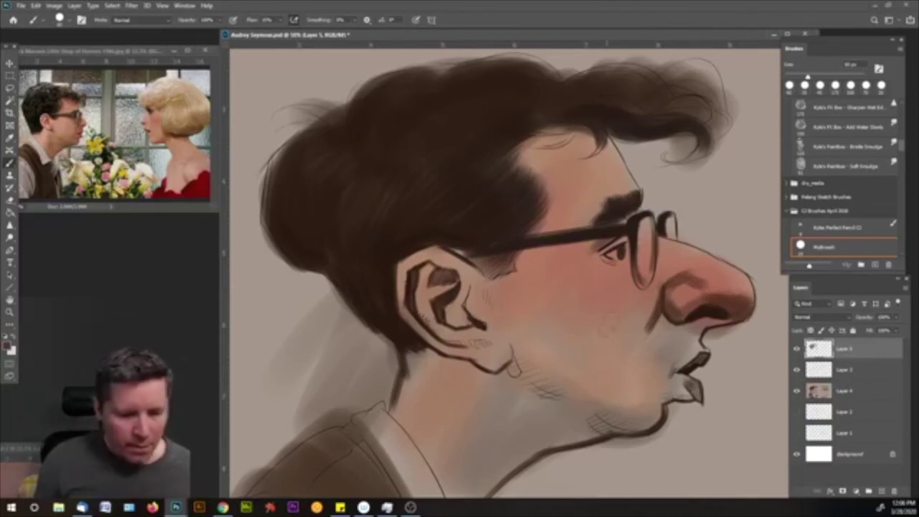
- Darken the jawline, under the lower lip, the forehead hairline and along the neck
{"action": "left_click_drag", "start_coordinate": [655, 422], "coordinate": [571, 440]}
{"action": "mouse_move", "coordinate": [680, 392]}
{"action": "left_mouse_down"}
{"action": "mouse_move", "coordinate": [658, 408]}
{"action": "mouse_move", "coordinate": [658, 399]}
{"action": "left_mouse_up"}
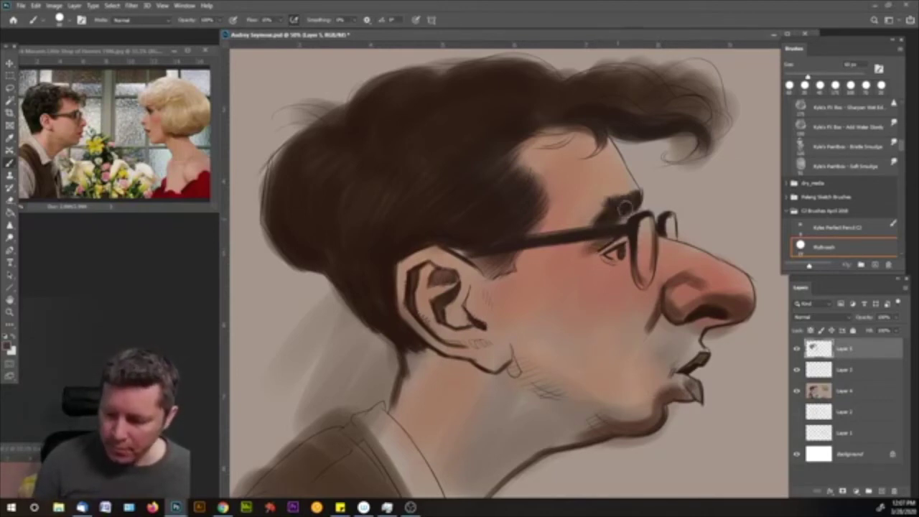
{"action": "mouse_move", "coordinate": [607, 137]}
{"action": "left_mouse_down"}
{"action": "mouse_move", "coordinate": [556, 150]}
{"action": "mouse_move", "coordinate": [539, 144]}
{"action": "mouse_move", "coordinate": [593, 161]}
{"action": "mouse_move", "coordinate": [553, 143]}
{"action": "left_mouse_up"}
{"action": "key", "text": "bracketright"}
{"action": "key", "text": "bracketright"}
{"action": "key", "text": "bracketright"}
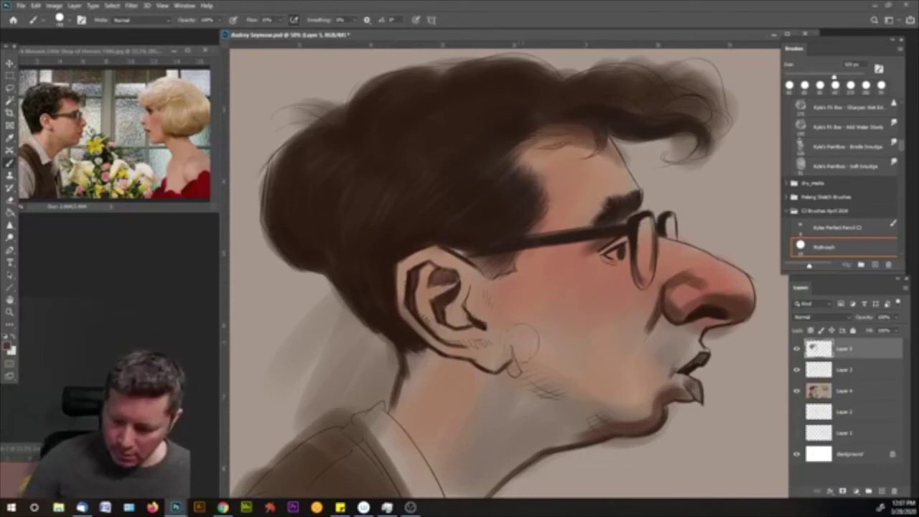
{"action": "mouse_move", "coordinate": [575, 377]}
{"action": "left_mouse_down"}
{"action": "mouse_move", "coordinate": [625, 422]}
{"action": "mouse_move", "coordinate": [596, 431]}
{"action": "mouse_move", "coordinate": [547, 397]}
{"action": "mouse_move", "coordinate": [504, 406]}
{"action": "mouse_move", "coordinate": [561, 361]}
{"action": "mouse_move", "coordinate": [632, 394]}
{"action": "mouse_move", "coordinate": [649, 388]}
{"action": "mouse_move", "coordinate": [600, 345]}
{"action": "mouse_move", "coordinate": [660, 370]}
{"action": "mouse_move", "coordinate": [538, 352]}
{"action": "mouse_move", "coordinate": [614, 376]}
{"action": "left_mouse_up"}
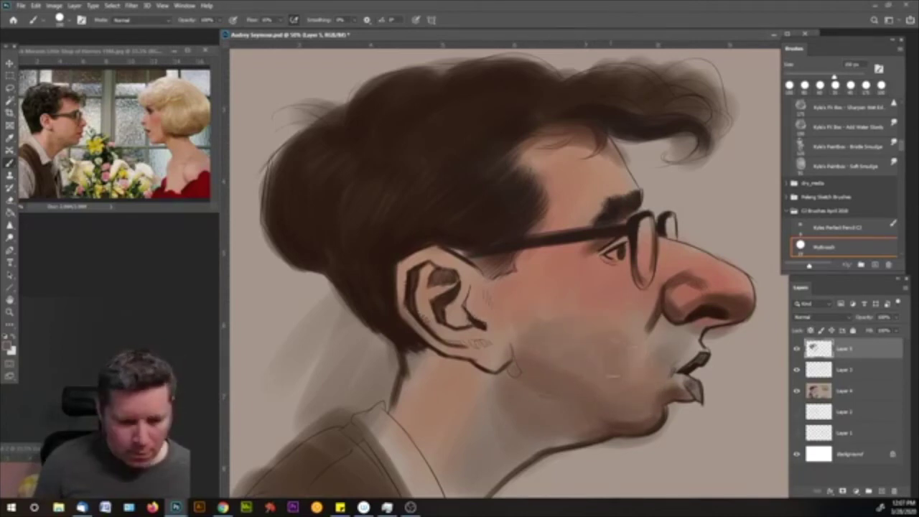
- On Layer 3, paint a shadow along the cheek beside the nose, then return to Layer 5
{"action": "key", "text": "alt+bracketleft"}
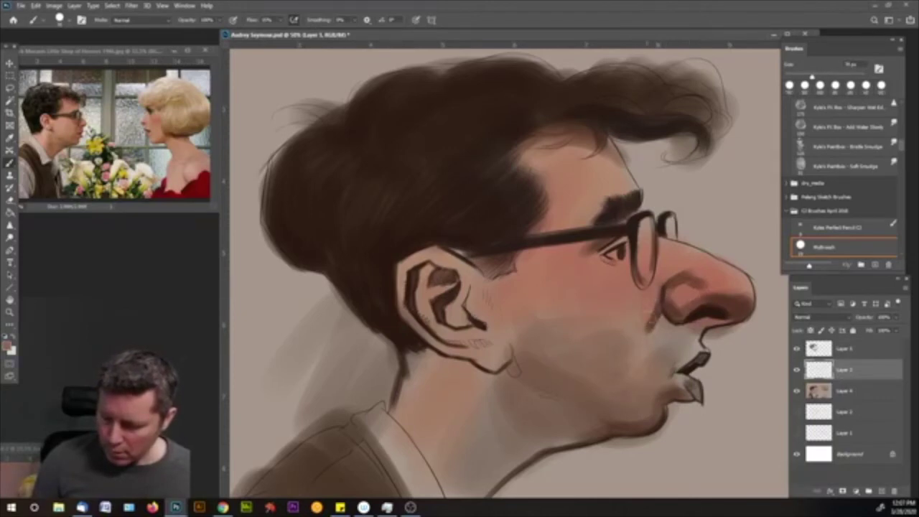
{"action": "left_click_drag", "start_coordinate": [661, 289], "coordinate": [648, 329]}
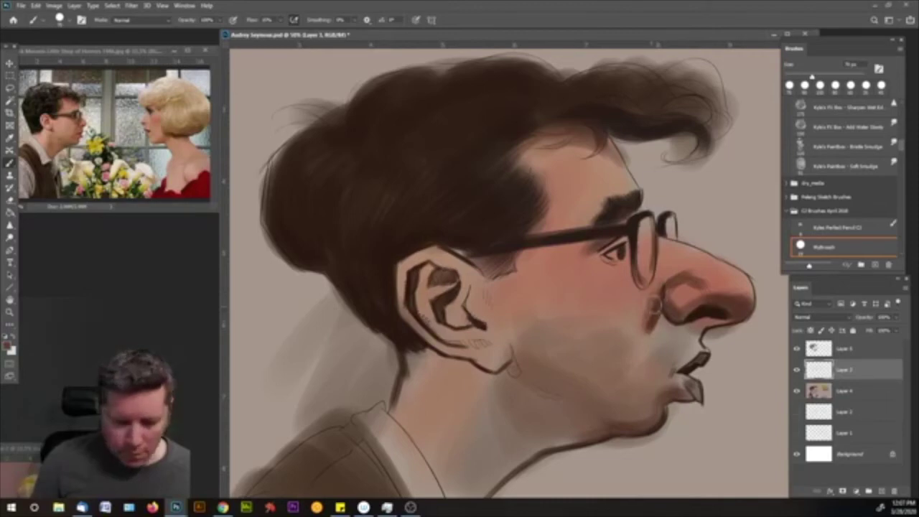
{"action": "key", "text": "bracketleft"}
{"action": "key", "text": "bracketleft"}
{"action": "key", "text": "bracketleft"}
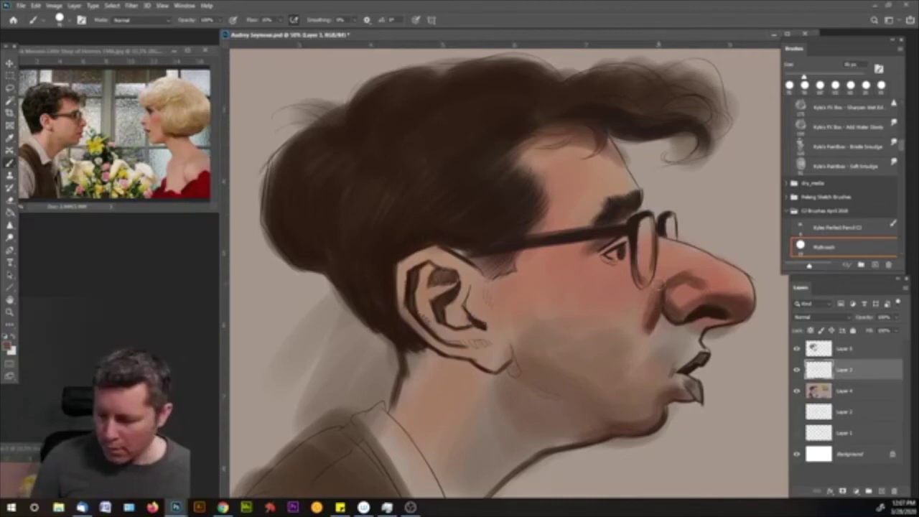
{"action": "left_click", "coordinate": [851, 348]}
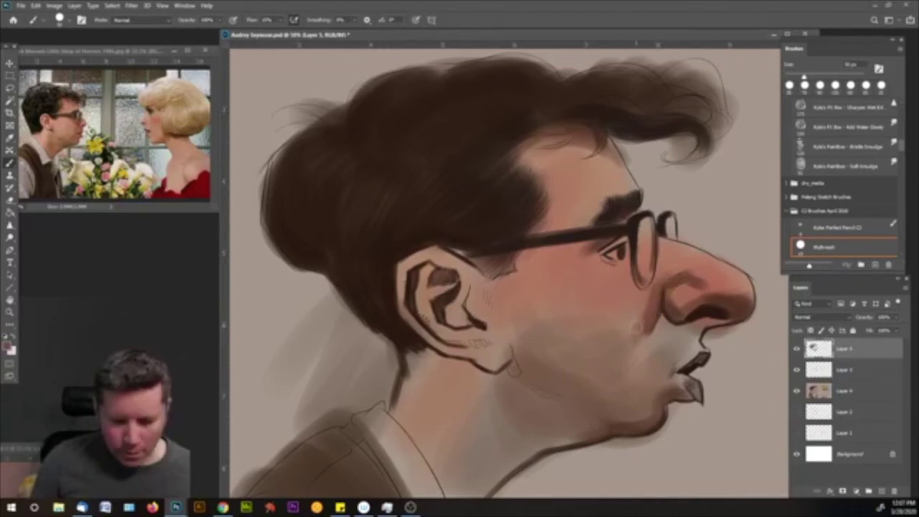
- Zoom the reference photo to 100% and drag its window larger beside the caricature
{"action": "key", "text": "z"}
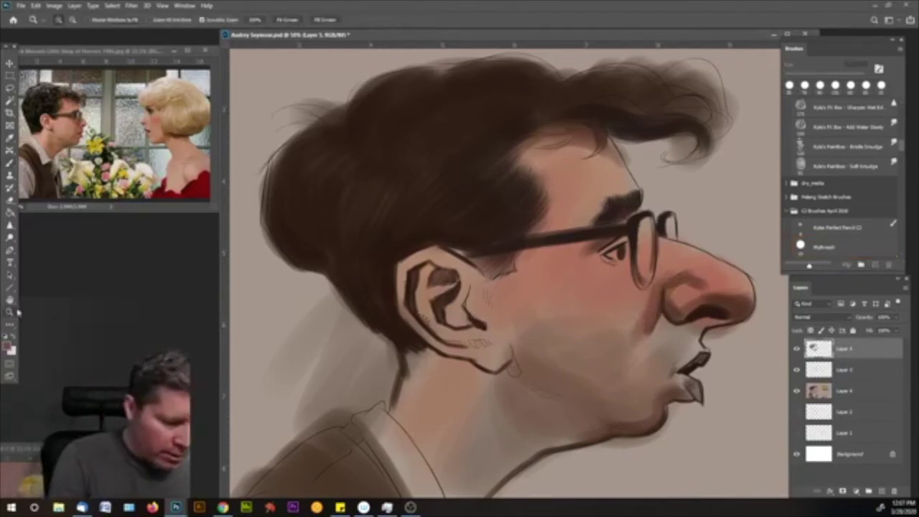
{"action": "left_click", "coordinate": [77, 133]}
{"action": "left_click", "coordinate": [77, 133]}
{"action": "left_click", "coordinate": [65, 126]}
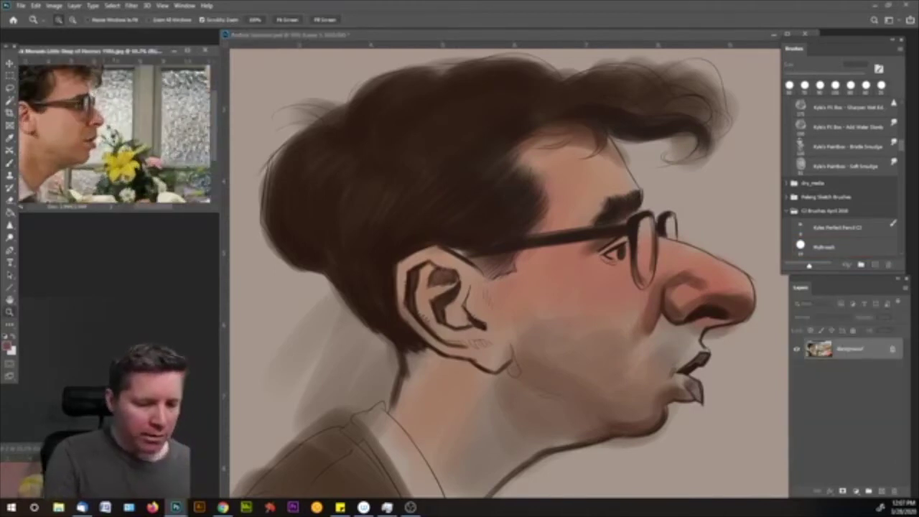
{"action": "left_click", "coordinate": [65, 126]}
{"action": "left_click_drag", "start_coordinate": [223, 210], "coordinate": [222, 281]}
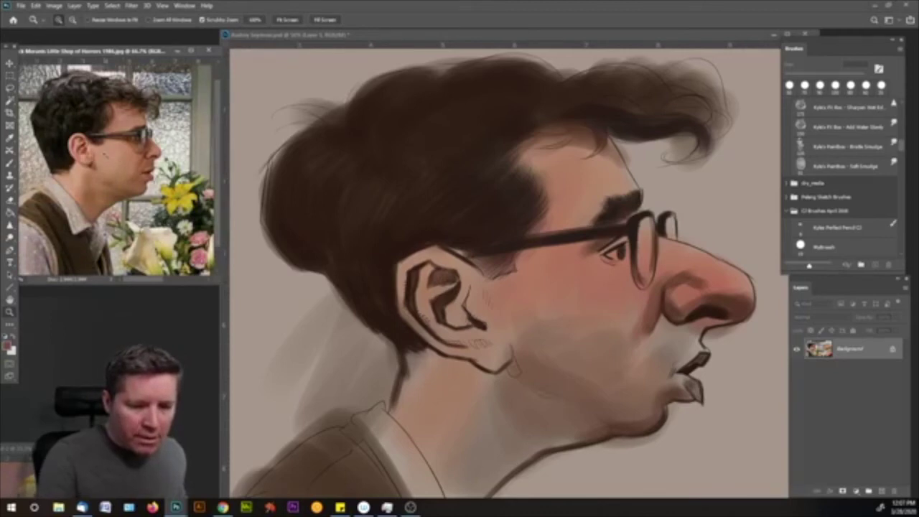
{"action": "key", "text": "ctrl+plus"}
{"action": "left_click_drag", "start_coordinate": [220, 282], "coordinate": [250, 371]}
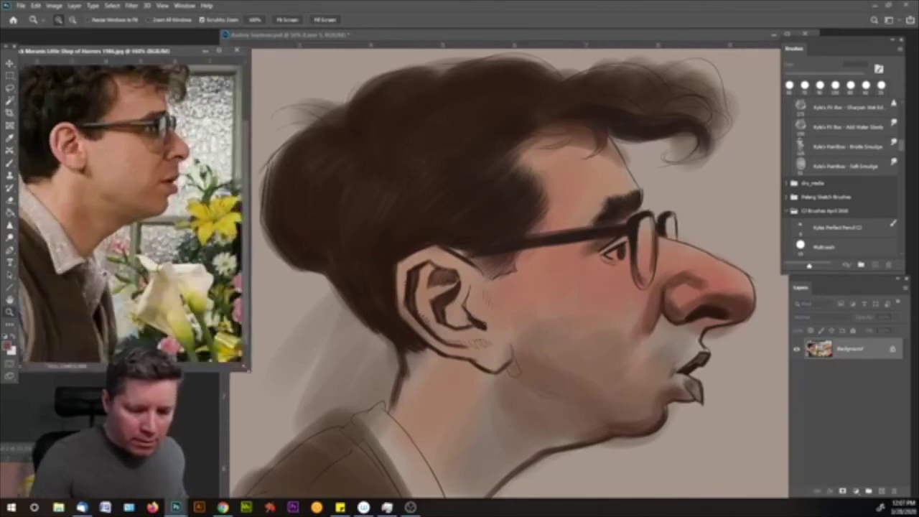
{"action": "left_click", "coordinate": [237, 66]}
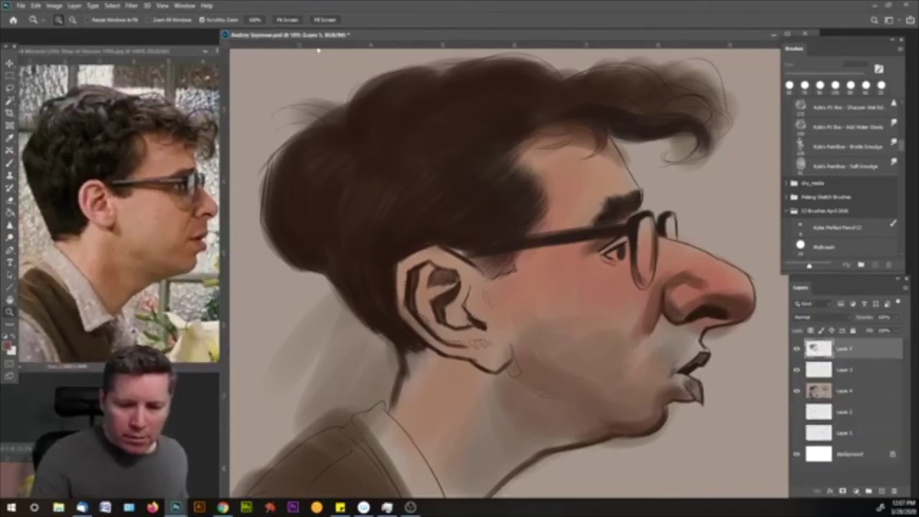
{"action": "left_click_drag", "start_coordinate": [231, 68], "coordinate": [243, 73]}
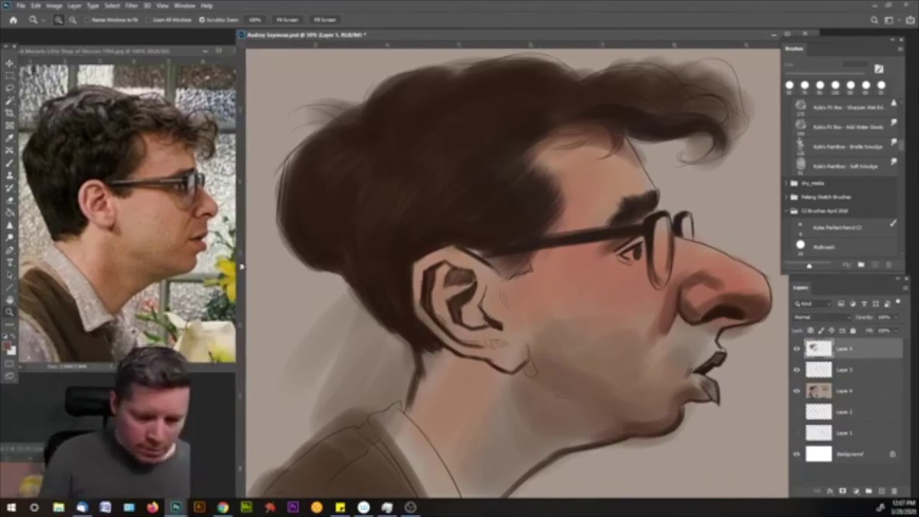
- Soften the cheek by the mouth, touch up the nose bridge, darken the inner ear fold, then sample cheek skin
{"action": "key", "text": "b"}
{"action": "key", "text": "bracketright"}
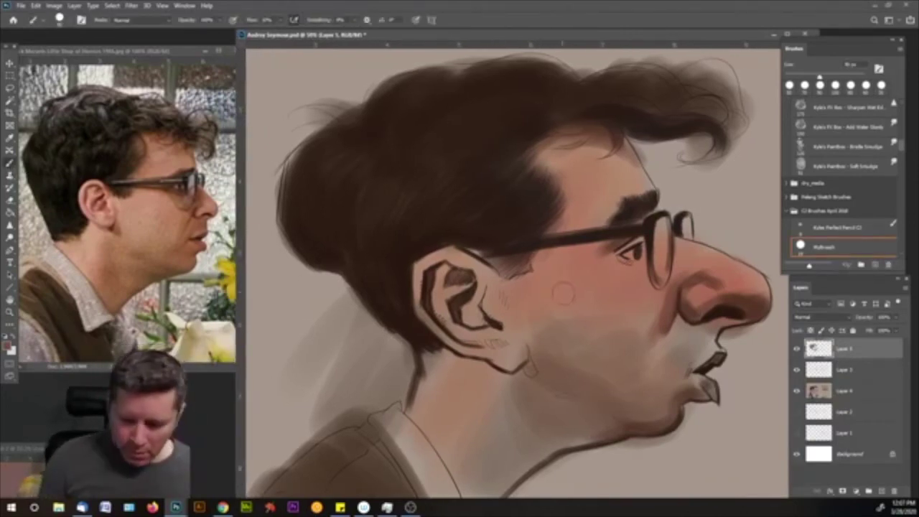
{"action": "key", "text": "bracketleft"}
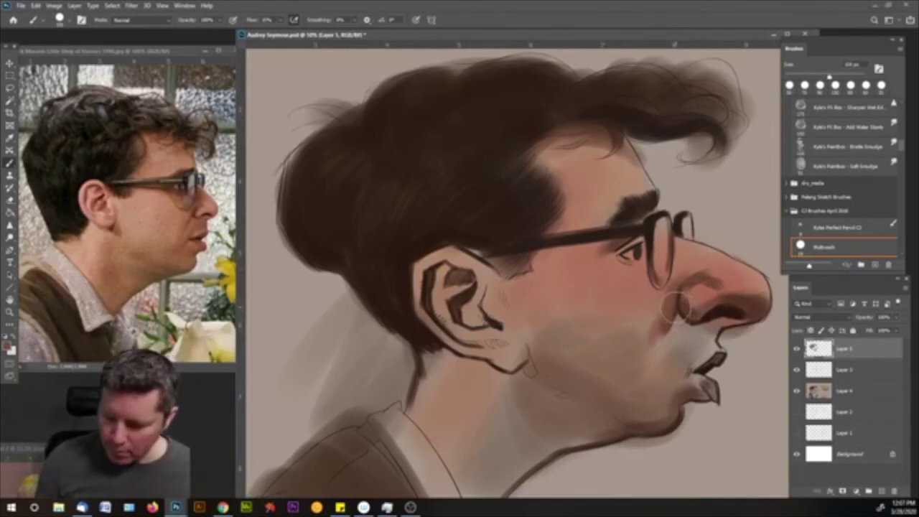
{"action": "left_click_drag", "start_coordinate": [657, 295], "coordinate": [662, 345]}
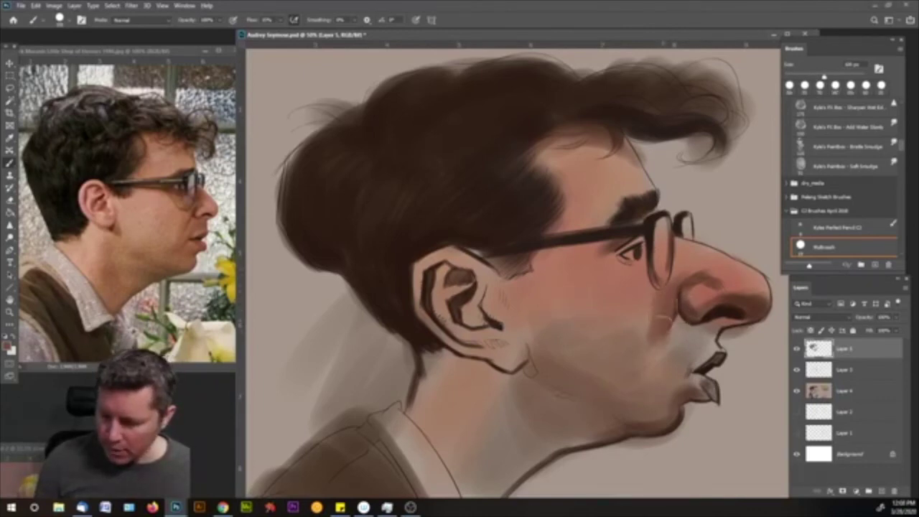
{"action": "mouse_move", "coordinate": [693, 286]}
{"action": "left_mouse_down"}
{"action": "mouse_move", "coordinate": [681, 258]}
{"action": "mouse_move", "coordinate": [705, 261]}
{"action": "mouse_move", "coordinate": [736, 289]}
{"action": "left_mouse_up"}
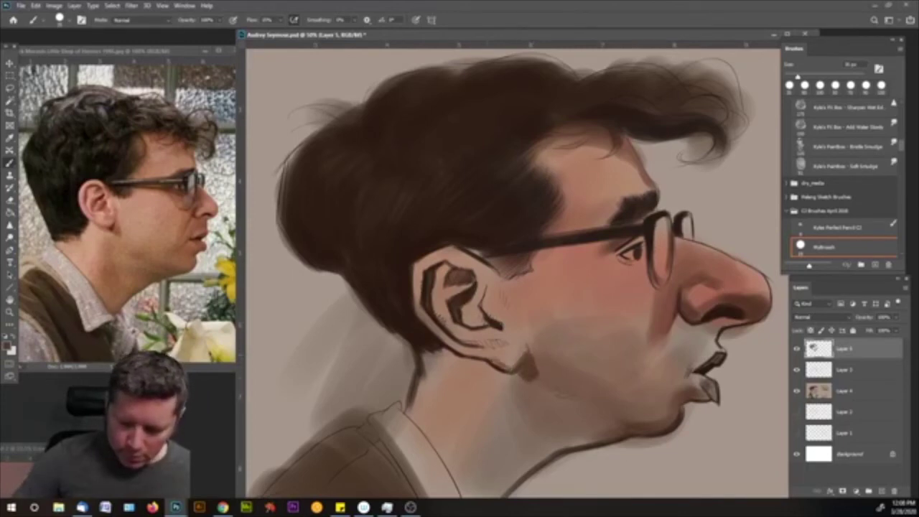
{"action": "left_click_drag", "start_coordinate": [459, 313], "coordinate": [485, 316]}
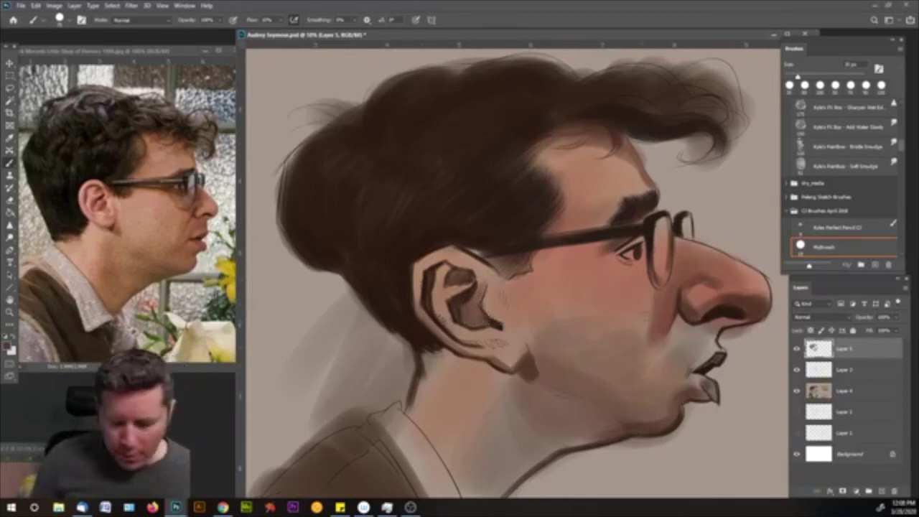
{"action": "left_click", "coordinate": [641, 328], "text": "alt"}
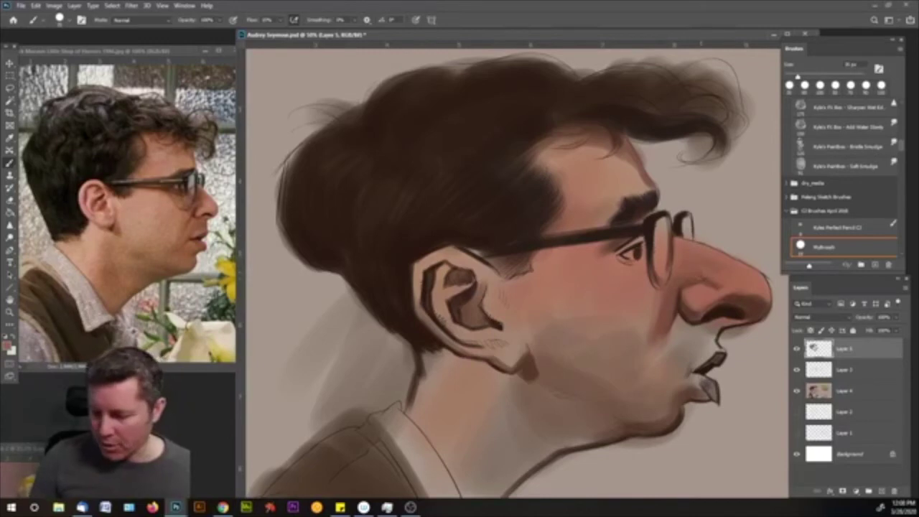
- Choose a darker reddish-brown and darken the glasses rim and nose bridge
{"action": "left_click", "coordinate": [10, 346]}
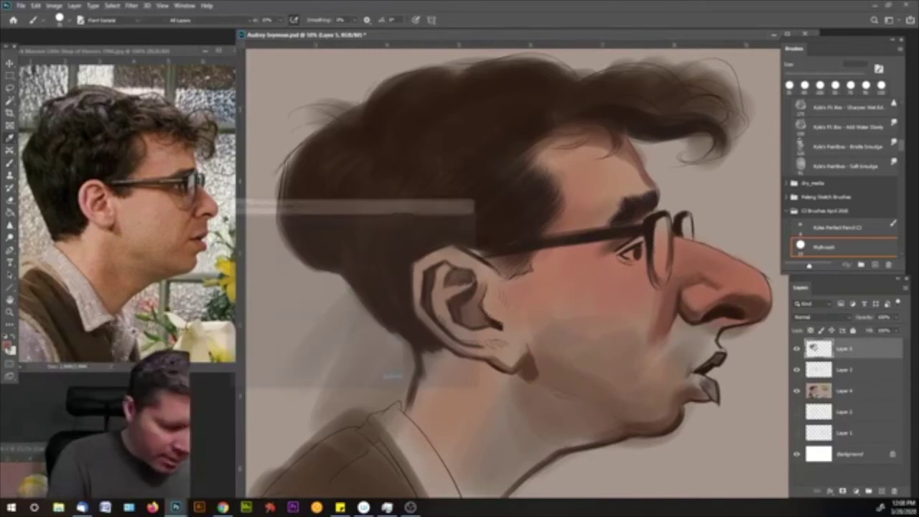
{"action": "left_click_drag", "start_coordinate": [305, 287], "coordinate": [303, 292]}
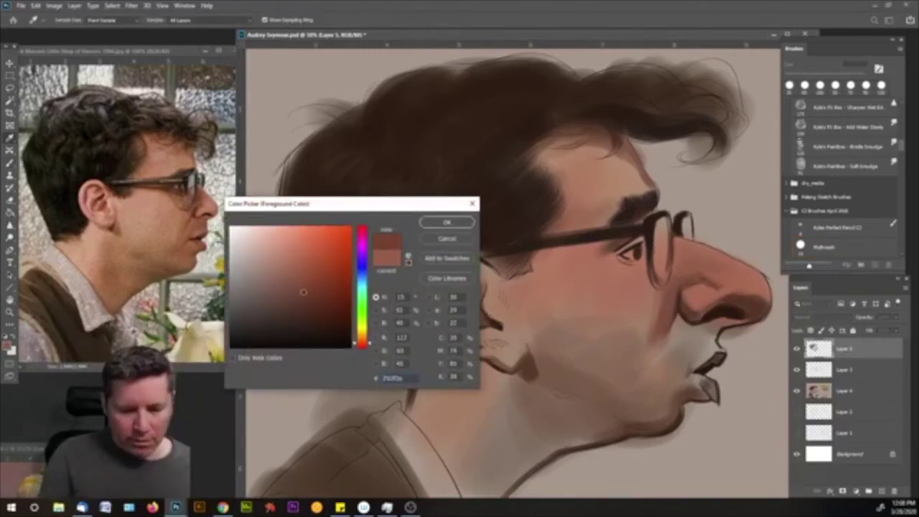
{"action": "left_click", "coordinate": [303, 290]}
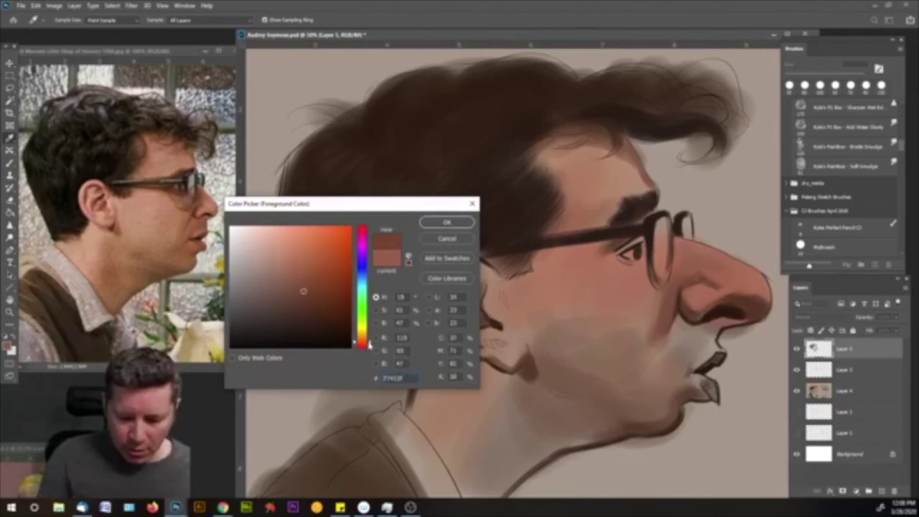
{"action": "left_click_drag", "start_coordinate": [326, 306], "coordinate": [288, 301]}
{"action": "left_click", "coordinate": [429, 225]}
{"action": "key", "text": "b"}
{"action": "mouse_move", "coordinate": [675, 243]}
{"action": "left_mouse_down"}
{"action": "mouse_move", "coordinate": [684, 278]}
{"action": "mouse_move", "coordinate": [686, 249]}
{"action": "left_mouse_up"}
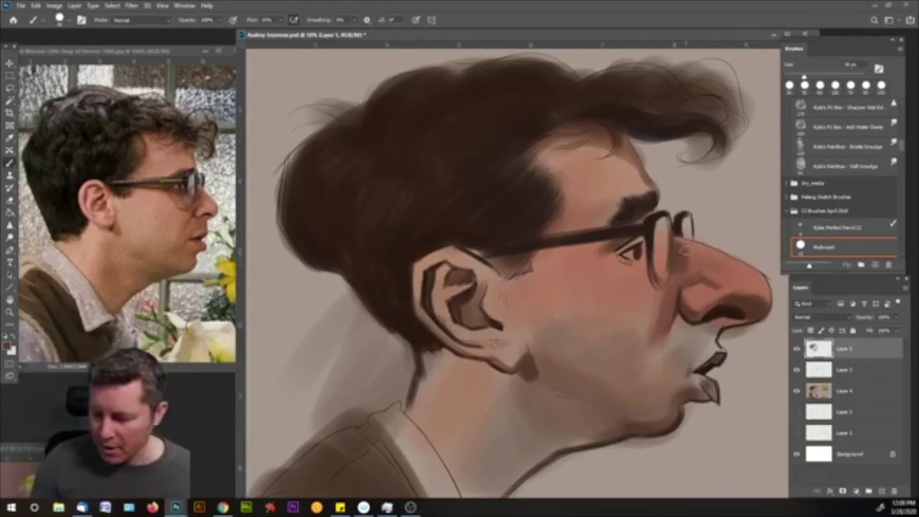
{"action": "left_click_drag", "start_coordinate": [678, 255], "coordinate": [674, 273]}
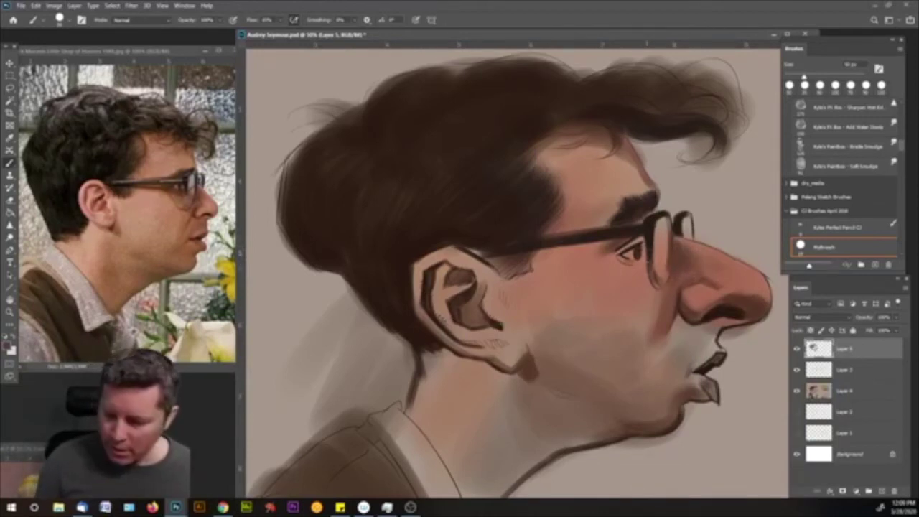
- Darken the underside of the glasses' arm, then pick a new shade and sample brow skin
{"action": "key", "text": "bracketleft"}
{"action": "key", "text": "bracketleft"}
{"action": "key", "text": "bracketleft"}
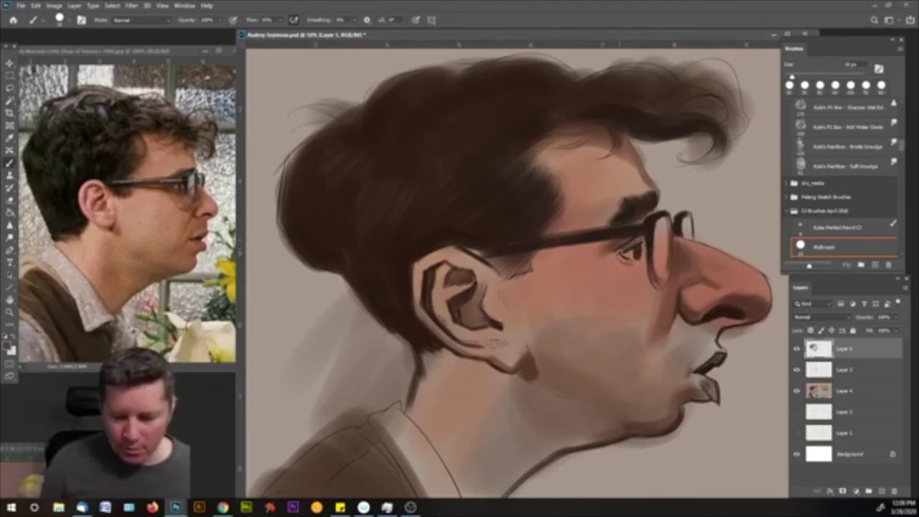
{"action": "left_click_drag", "start_coordinate": [610, 252], "coordinate": [535, 254]}
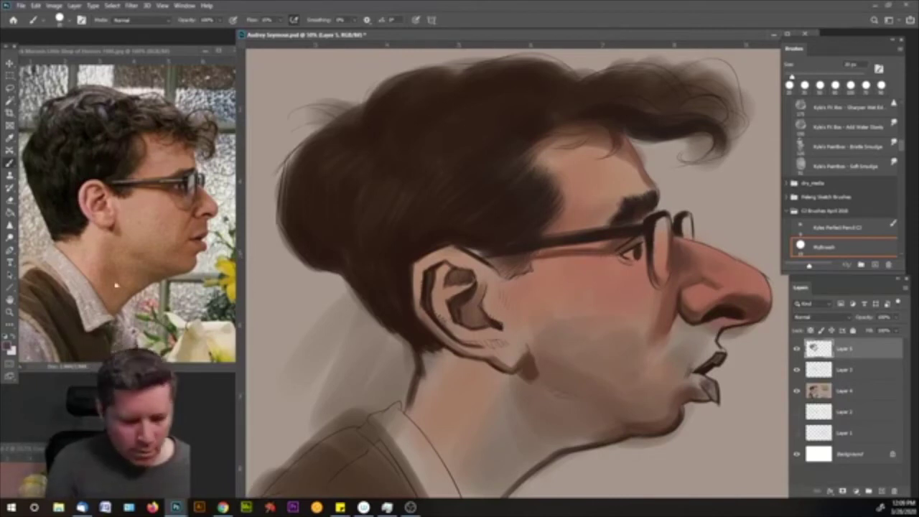
{"action": "left_click", "coordinate": [9, 348]}
{"action": "left_click", "coordinate": [370, 345]}
{"action": "left_click_drag", "start_coordinate": [319, 315], "coordinate": [311, 310]}
{"action": "left_click", "coordinate": [445, 222]}
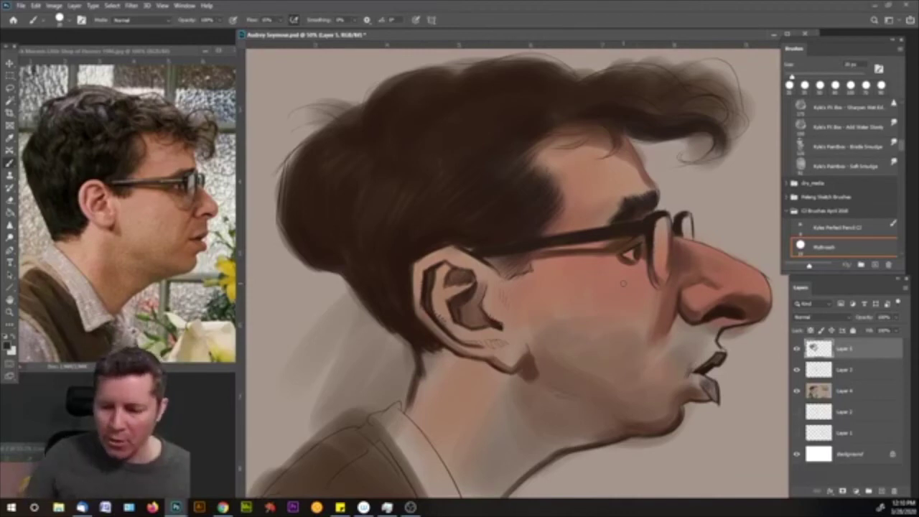
{"action": "left_click", "coordinate": [633, 202], "text": "alt"}
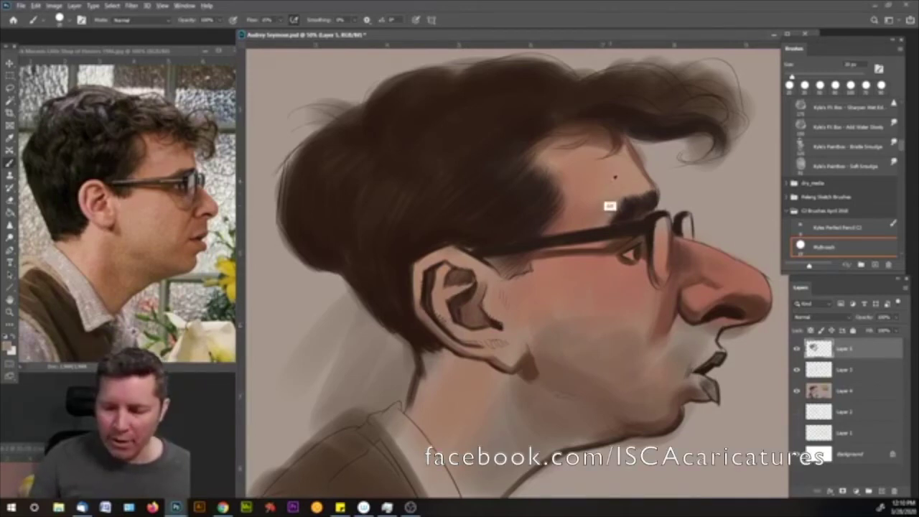
- Shift the colour toward red and paint a reddish flush on the cheek beside the nose with a larger brush
{"action": "key", "text": "F12"}
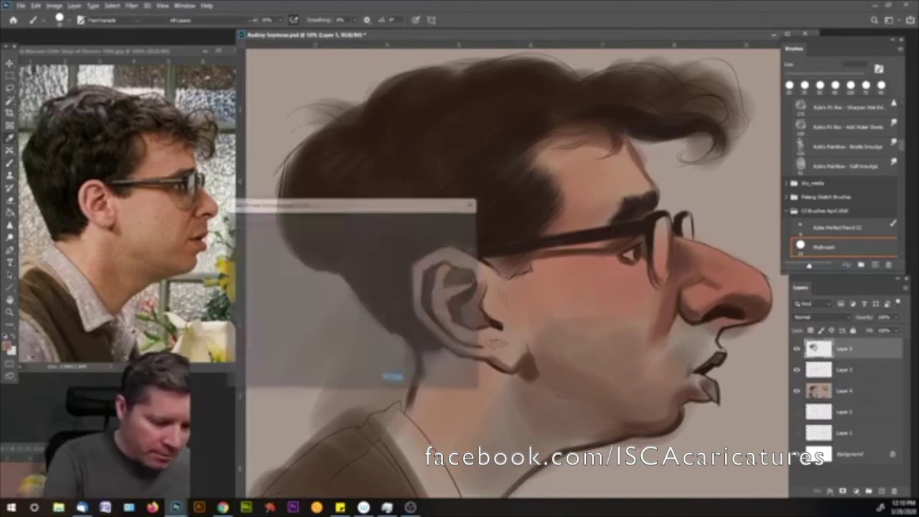
{"action": "left_click_drag", "start_coordinate": [380, 342], "coordinate": [369, 348]}
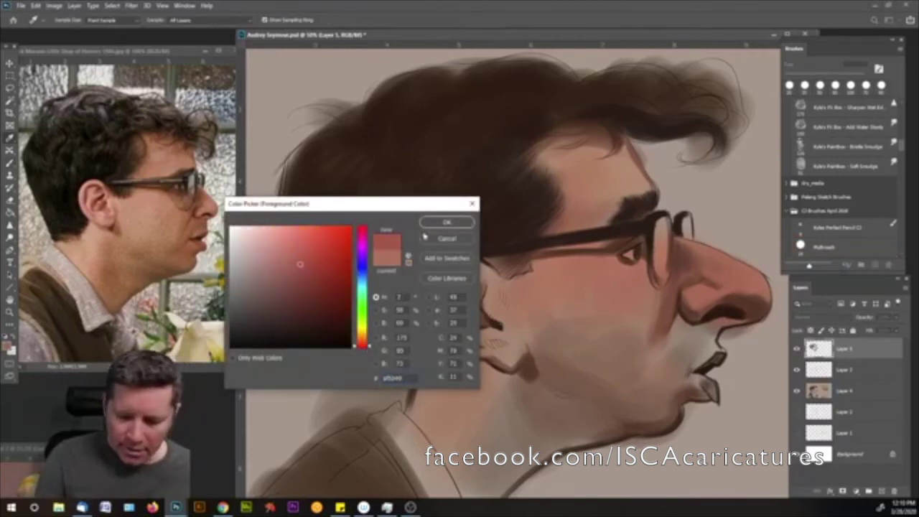
{"action": "left_click", "coordinate": [445, 222]}
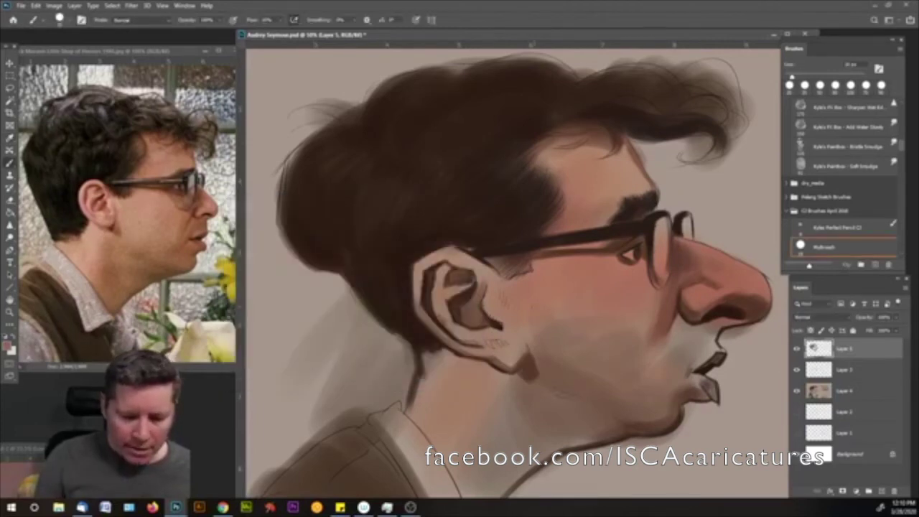
{"action": "key", "text": "bracketright"}
{"action": "key", "text": "bracketright"}
{"action": "key", "text": "bracketright"}
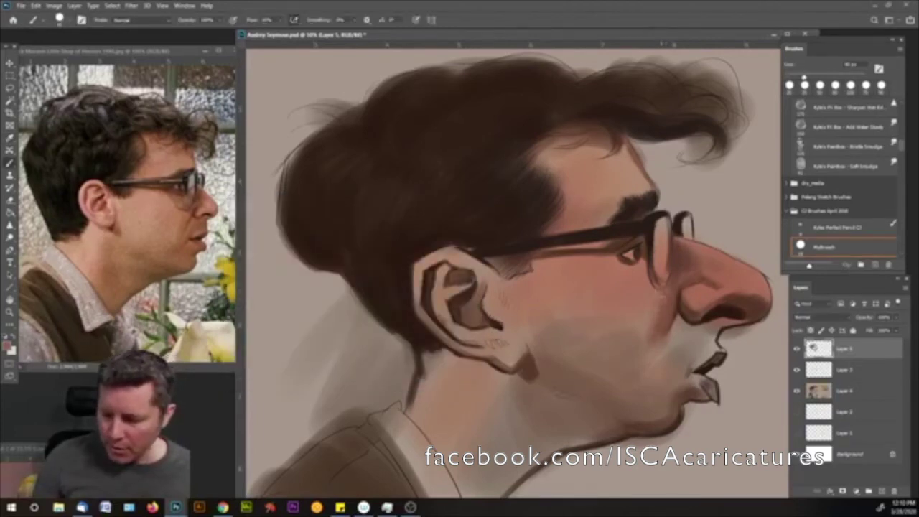
{"action": "key", "text": "bracketright"}
{"action": "key", "text": "bracketright"}
{"action": "left_click_drag", "start_coordinate": [672, 295], "coordinate": [667, 287]}
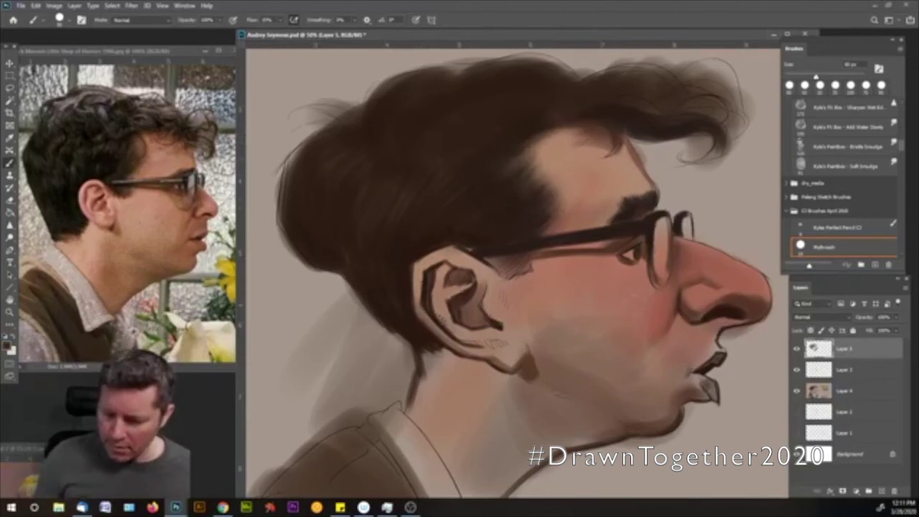
- Sample the cheek skin and enter hex b97d69 in the foreground Color Picker
{"action": "left_click", "coordinate": [642, 299], "text": "alt"}
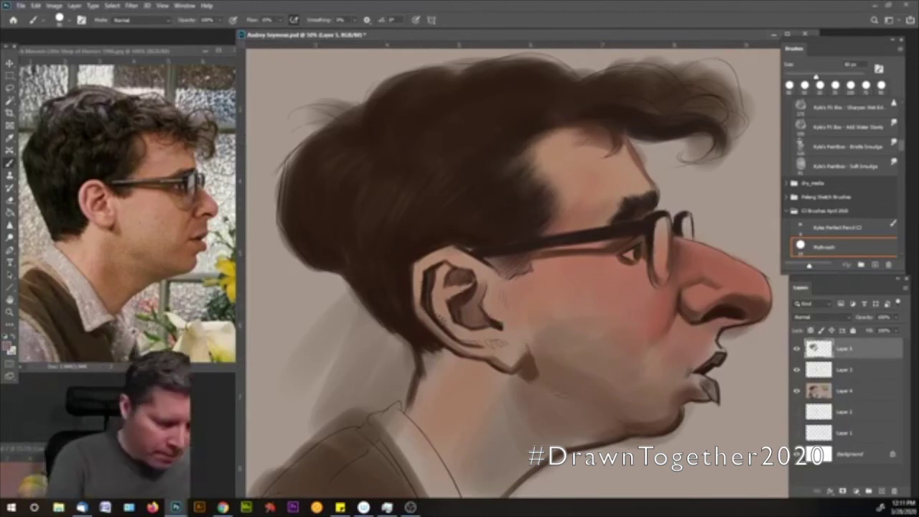
{"action": "left_click", "coordinate": [10, 347]}
{"action": "type", "text": "b97d69"}
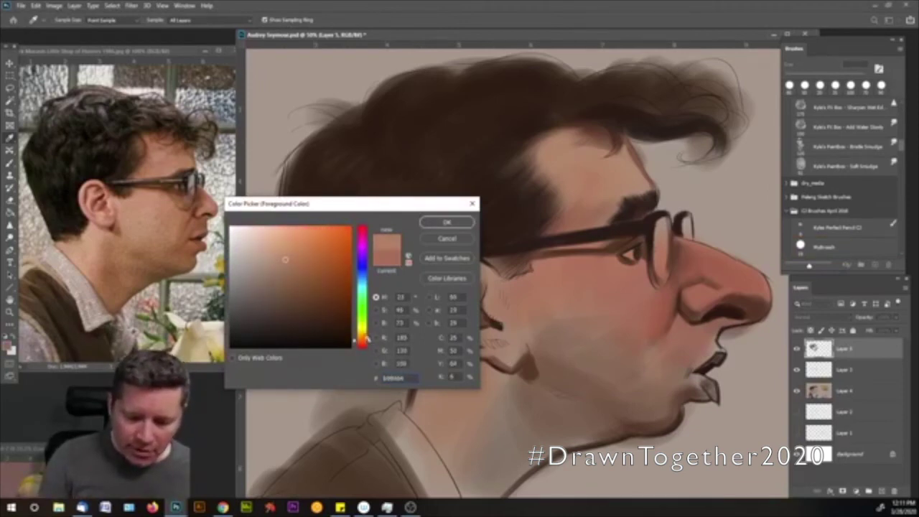
- Paint a slightly different skin tone over the cheek, then start choosing a dark red-brown
{"action": "left_click", "coordinate": [278, 254]}
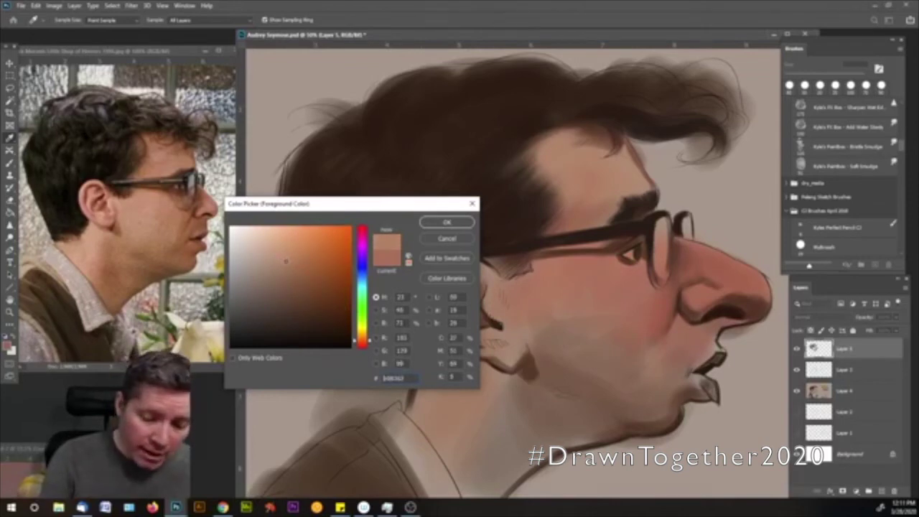
{"action": "left_click", "coordinate": [446, 222]}
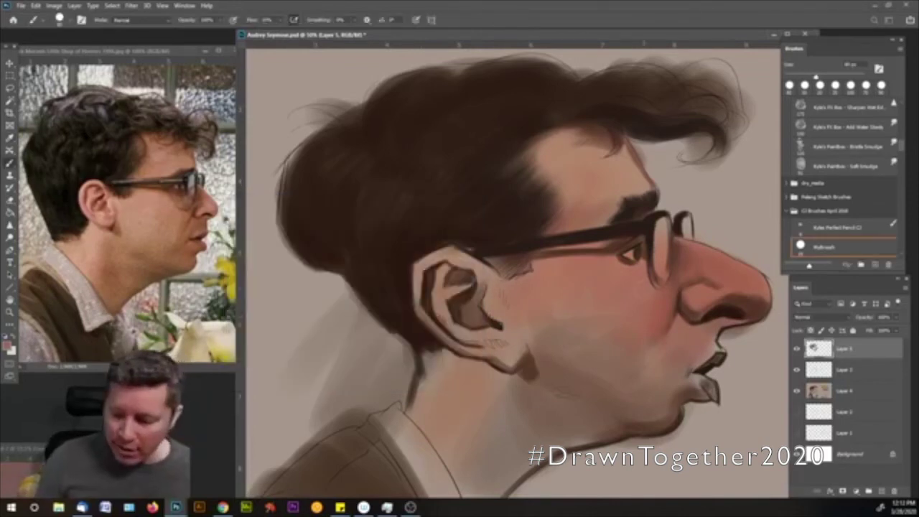
{"action": "left_click_drag", "start_coordinate": [600, 280], "coordinate": [592, 287]}
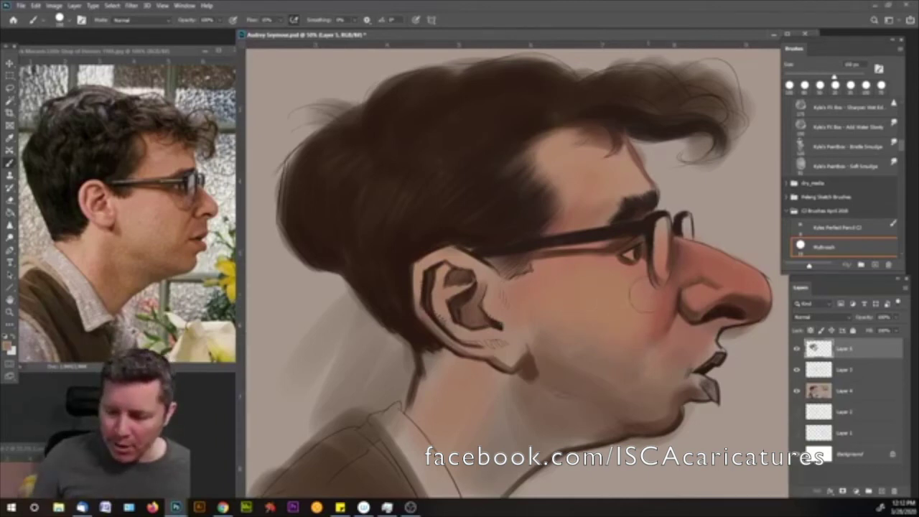
{"action": "key", "text": "bracketleft"}
{"action": "key", "text": "bracketleft"}
{"action": "key", "text": "bracketleft"}
{"action": "key", "text": "bracketleft"}
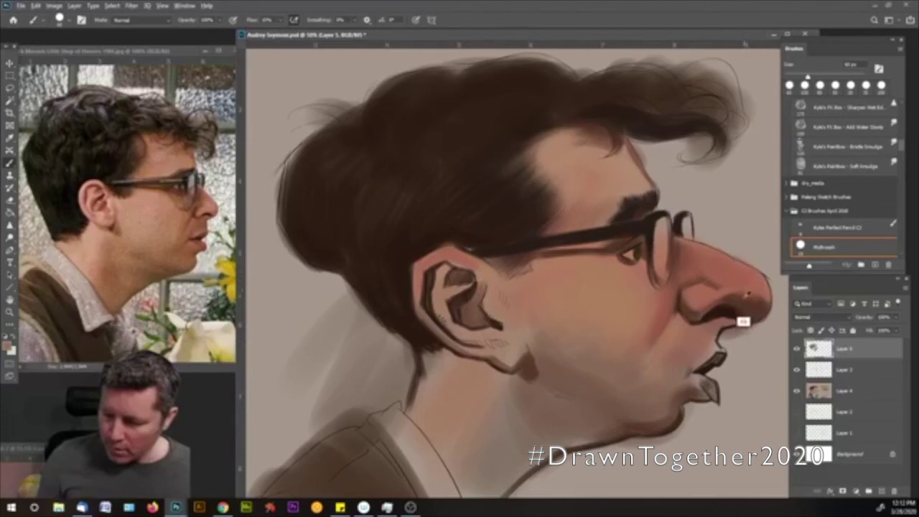
{"action": "left_click", "coordinate": [9, 347]}
{"action": "left_click", "coordinate": [318, 292]}
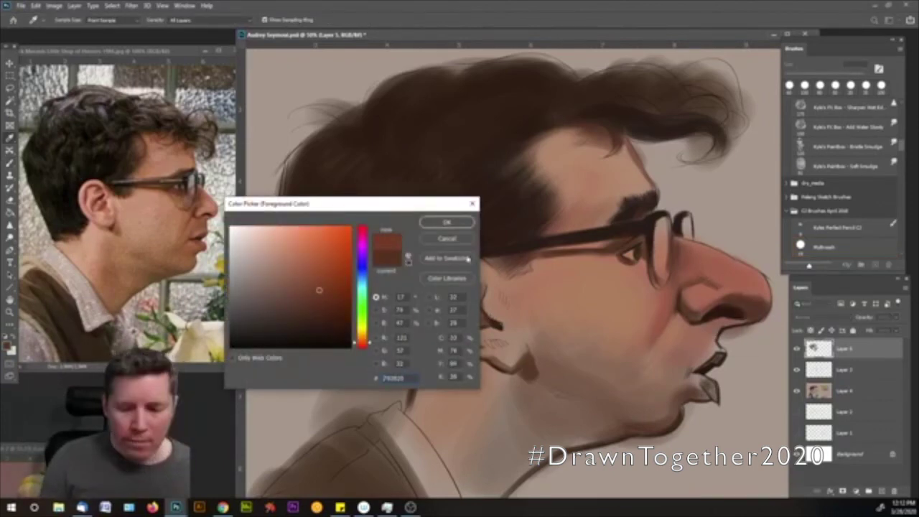
- Darken the nose-tip highlight with red-brown, then sample nose reds and extend the tip's right edge
{"action": "left_click", "coordinate": [448, 224]}
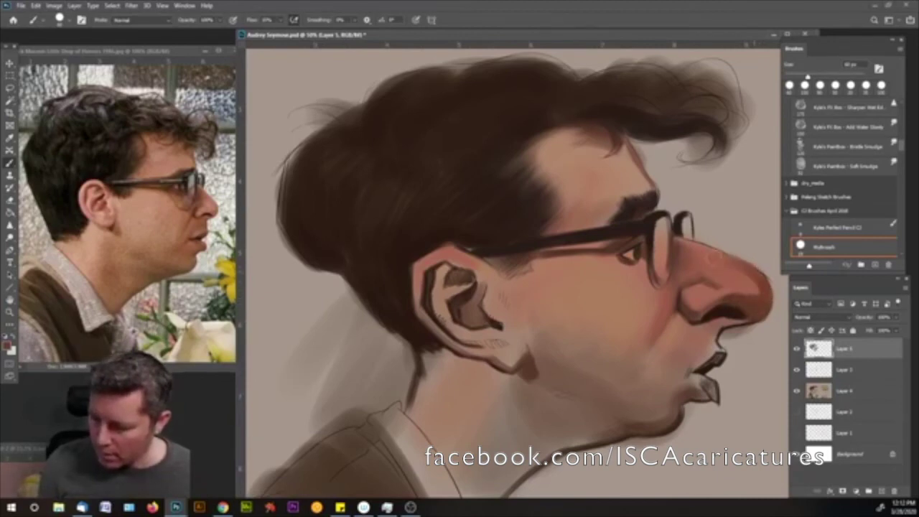
{"action": "left_click", "coordinate": [754, 275]}
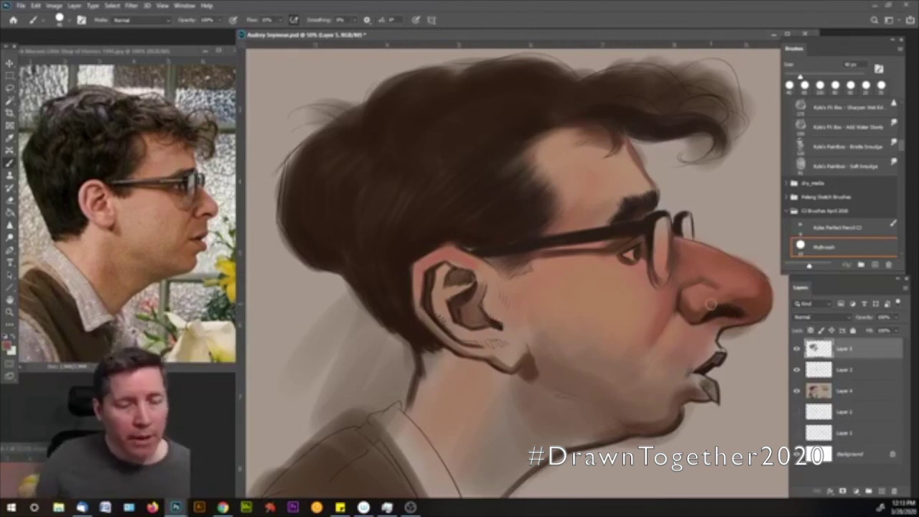
{"action": "left_click", "coordinate": [741, 300], "text": "alt"}
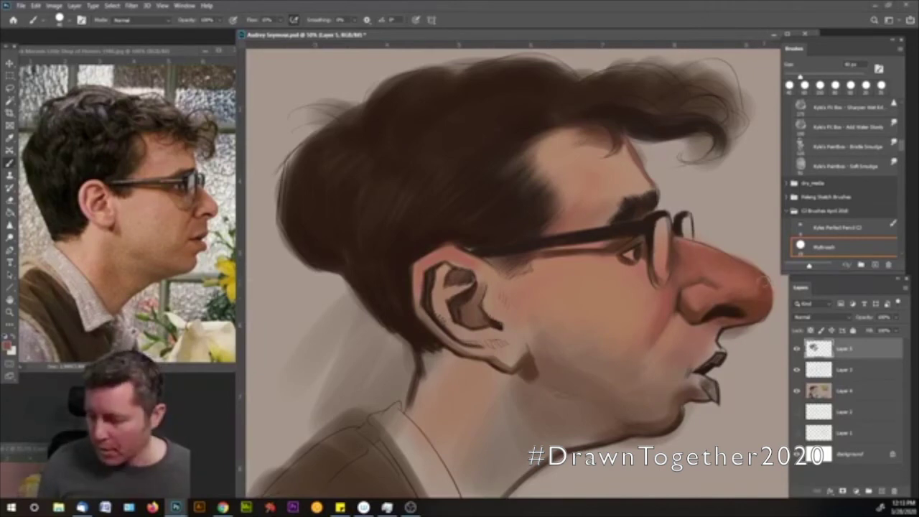
{"action": "left_click", "coordinate": [723, 302], "text": "alt"}
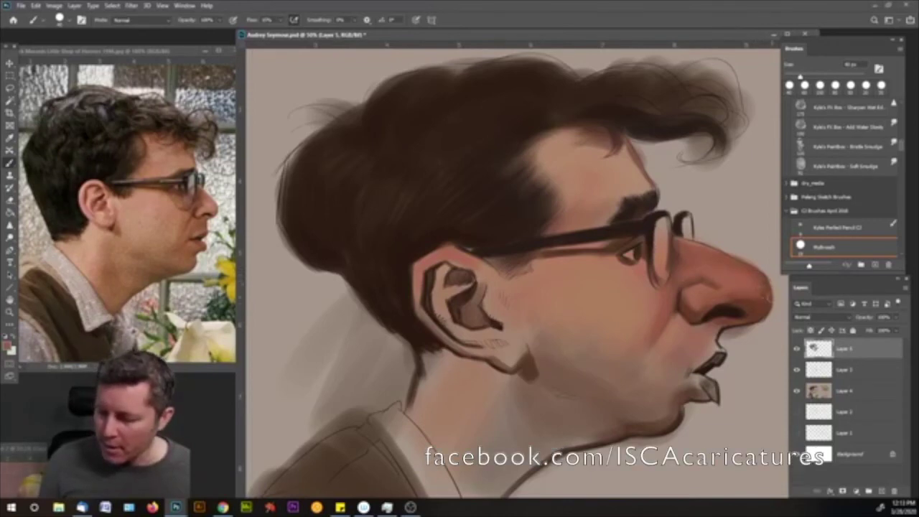
{"action": "mouse_move", "coordinate": [764, 286]}
{"action": "left_mouse_down"}
{"action": "mouse_move", "coordinate": [767, 305]}
{"action": "mouse_move", "coordinate": [763, 299]}
{"action": "left_mouse_up"}
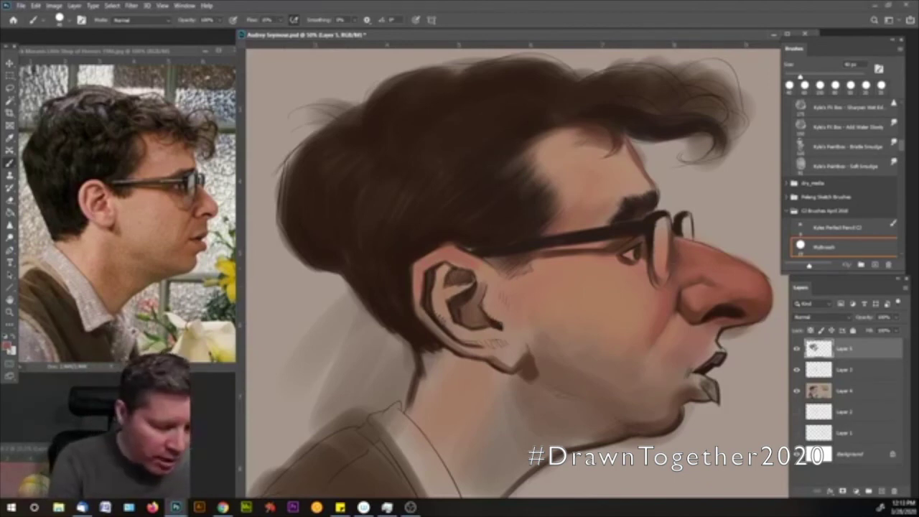
{"action": "left_click", "coordinate": [9, 348]}
{"action": "left_click", "coordinate": [285, 255]}
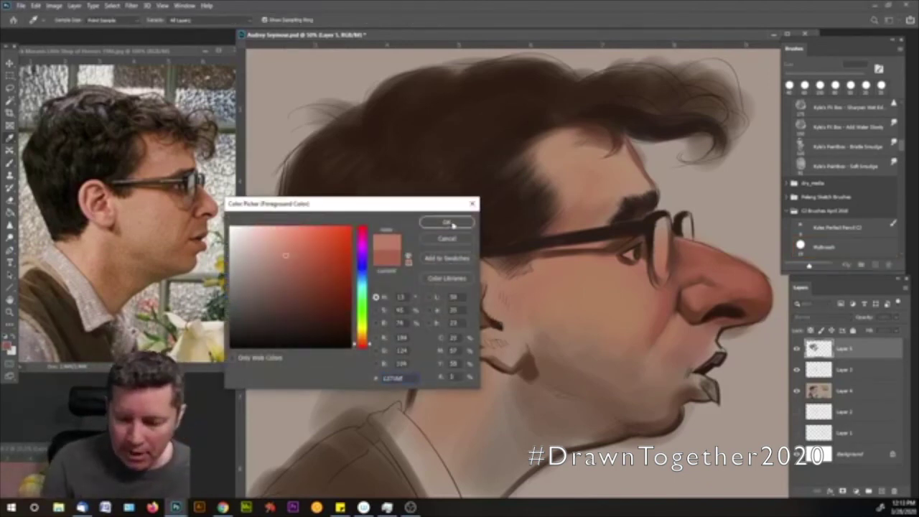
- Repaint the nose tip in a lighter shade, then sample a darker nose red and lighter cheek tone
{"action": "left_click", "coordinate": [276, 258]}
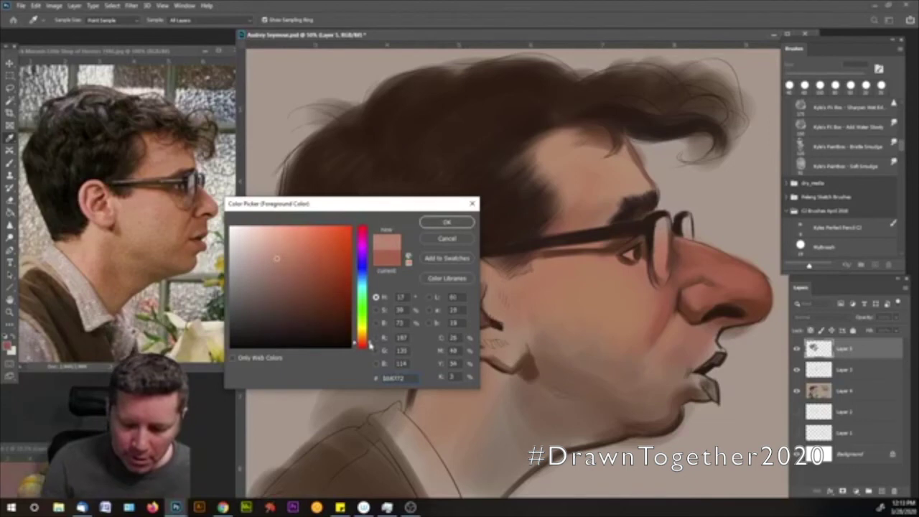
{"action": "left_click", "coordinate": [276, 248]}
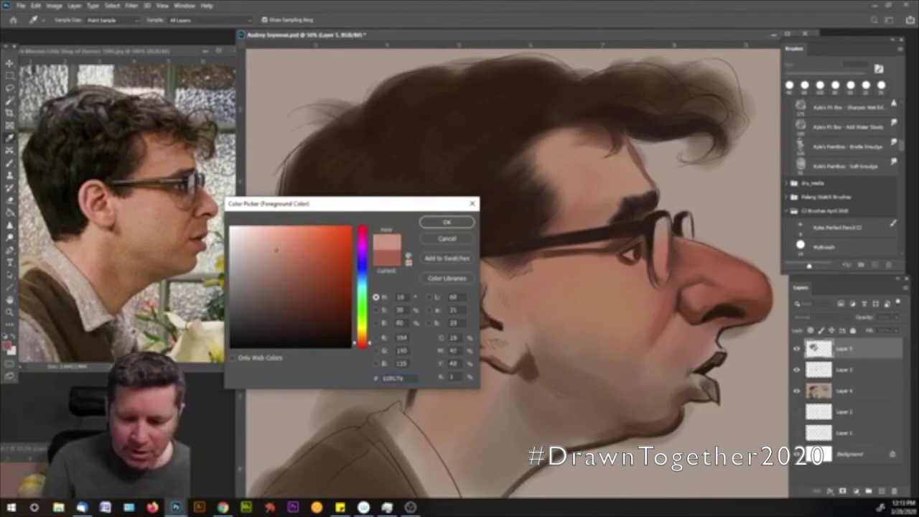
{"action": "left_click", "coordinate": [446, 223]}
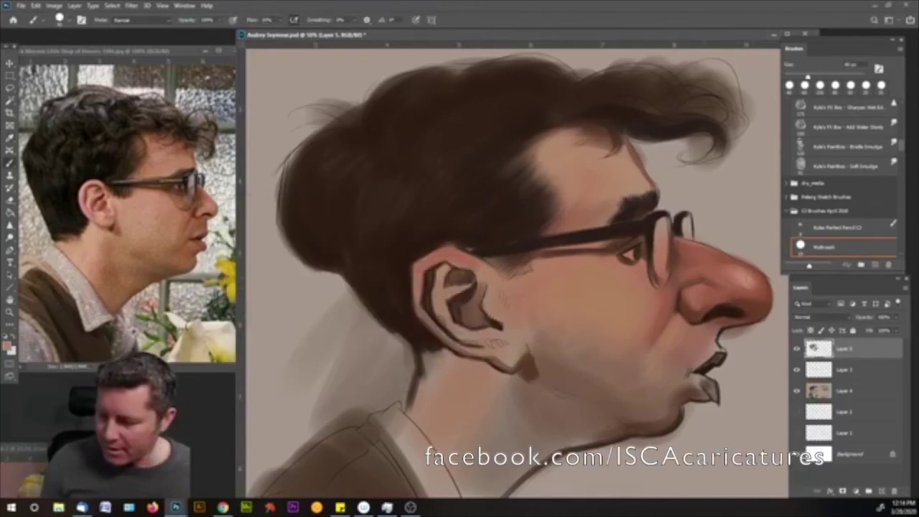
{"action": "mouse_move", "coordinate": [764, 278]}
{"action": "left_mouse_down"}
{"action": "mouse_move", "coordinate": [766, 304]}
{"action": "mouse_move", "coordinate": [754, 316]}
{"action": "mouse_move", "coordinate": [753, 280]}
{"action": "mouse_move", "coordinate": [746, 294]}
{"action": "mouse_move", "coordinate": [761, 285]}
{"action": "left_mouse_up"}
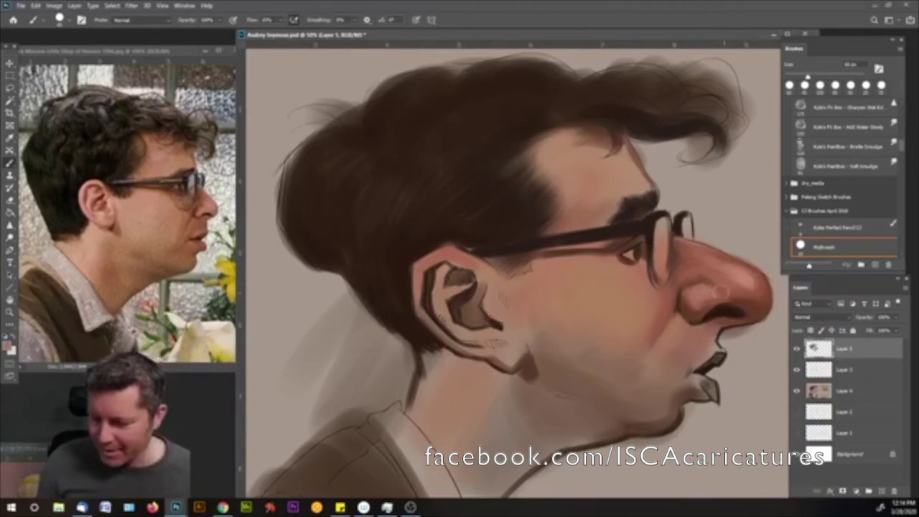
{"action": "left_click", "coordinate": [721, 323], "text": "alt"}
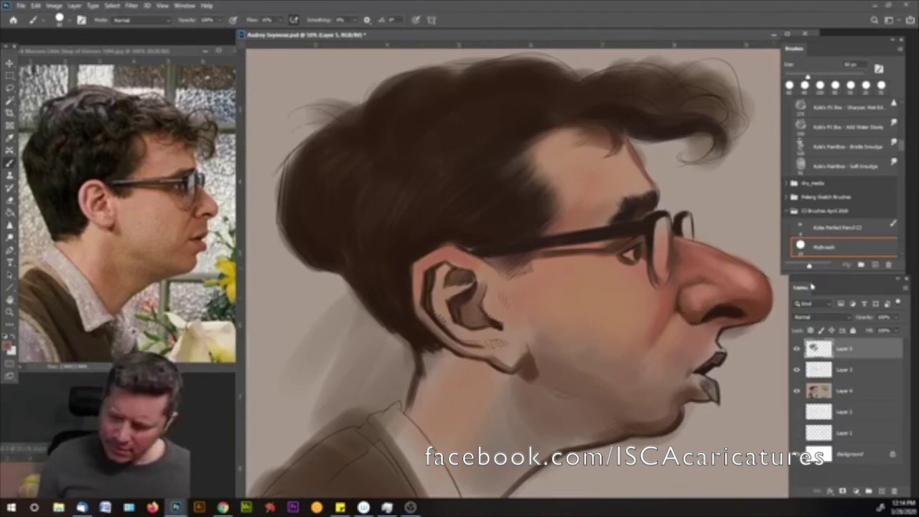
{"action": "left_click", "coordinate": [652, 322], "text": "alt"}
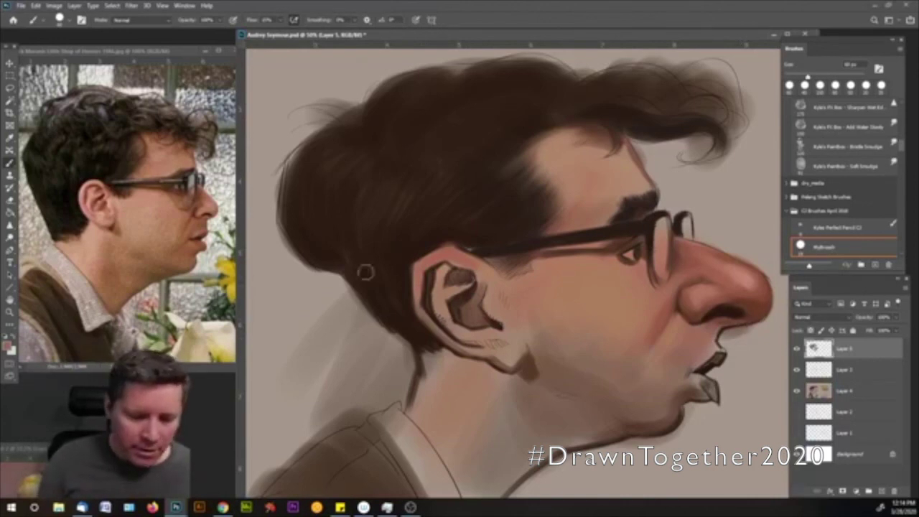
{"action": "left_click", "coordinate": [10, 348]}
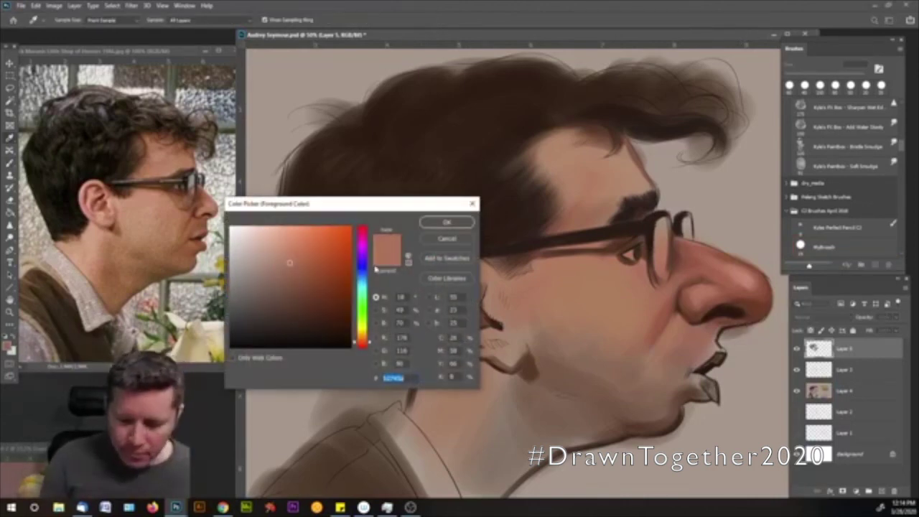
- Choose a paler tone and paint highlights on the glasses lens, frame edge and eye
{"action": "left_click_drag", "start_coordinate": [289, 262], "coordinate": [248, 253]}
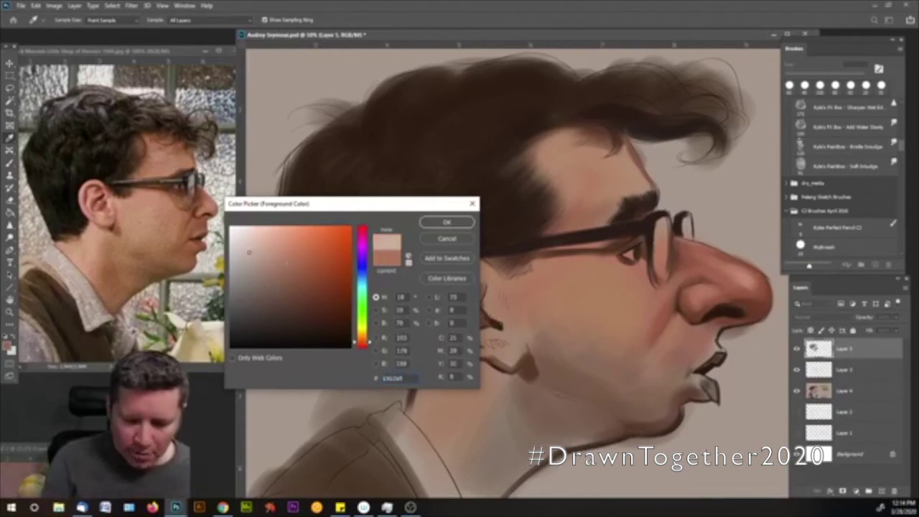
{"action": "left_click", "coordinate": [447, 224]}
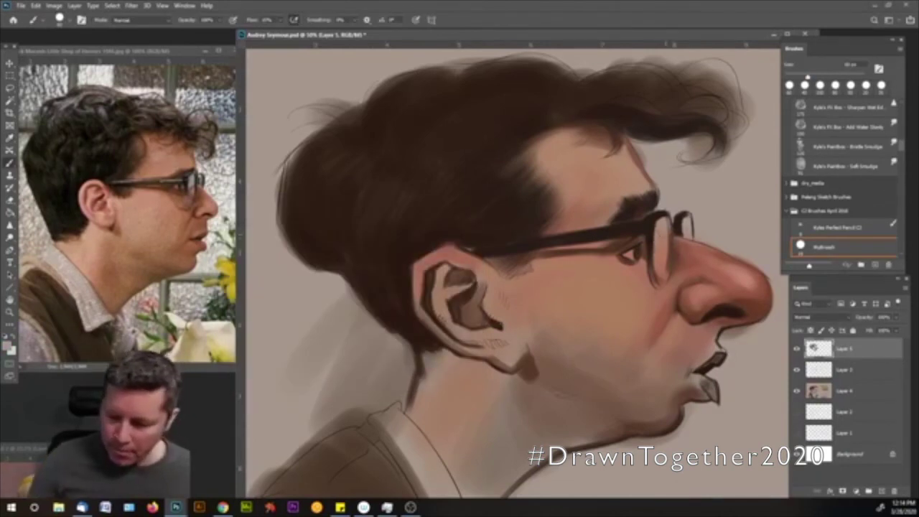
{"action": "mouse_move", "coordinate": [659, 220]}
{"action": "left_mouse_down"}
{"action": "mouse_move", "coordinate": [661, 250]}
{"action": "mouse_move", "coordinate": [660, 237]}
{"action": "left_mouse_up"}
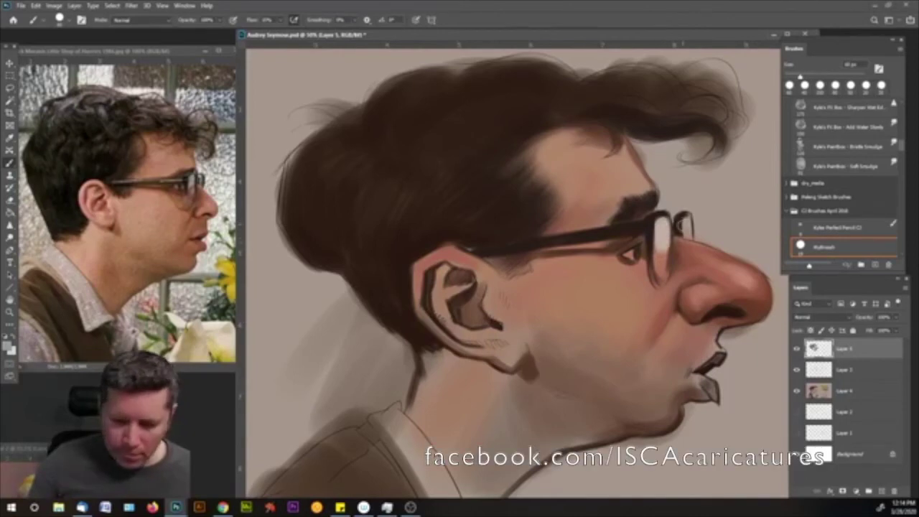
{"action": "left_click_drag", "start_coordinate": [685, 219], "coordinate": [686, 231]}
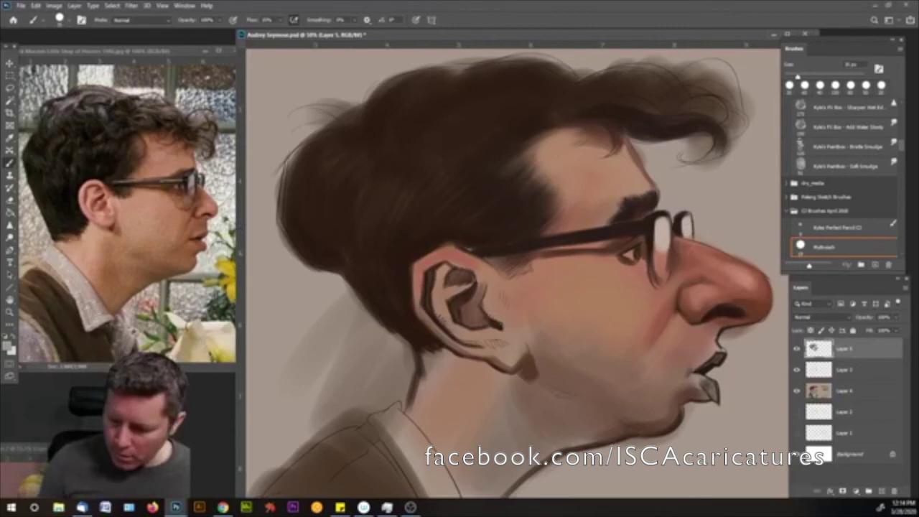
{"action": "left_click", "coordinate": [630, 253]}
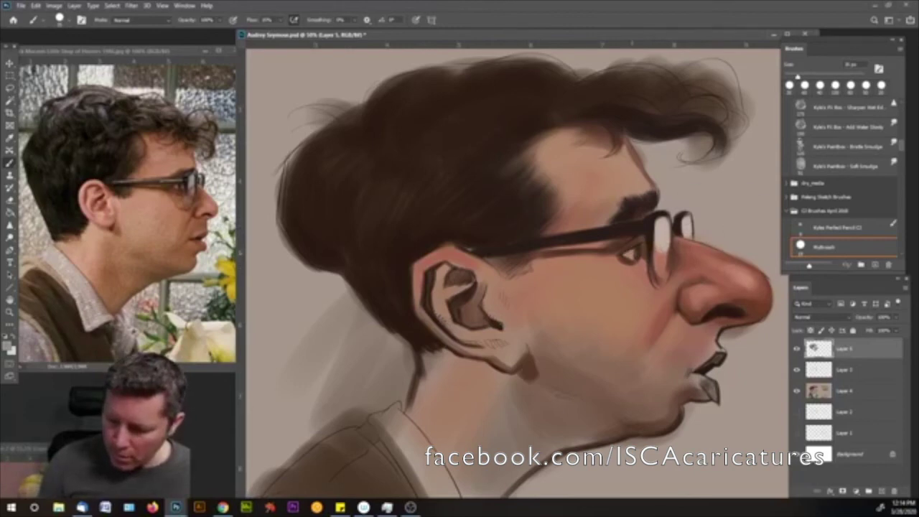
- Lighten and warm the iris, then sample the pinkish skin near the mouth as the foreground colour
{"action": "left_click", "coordinate": [637, 269], "text": "alt"}
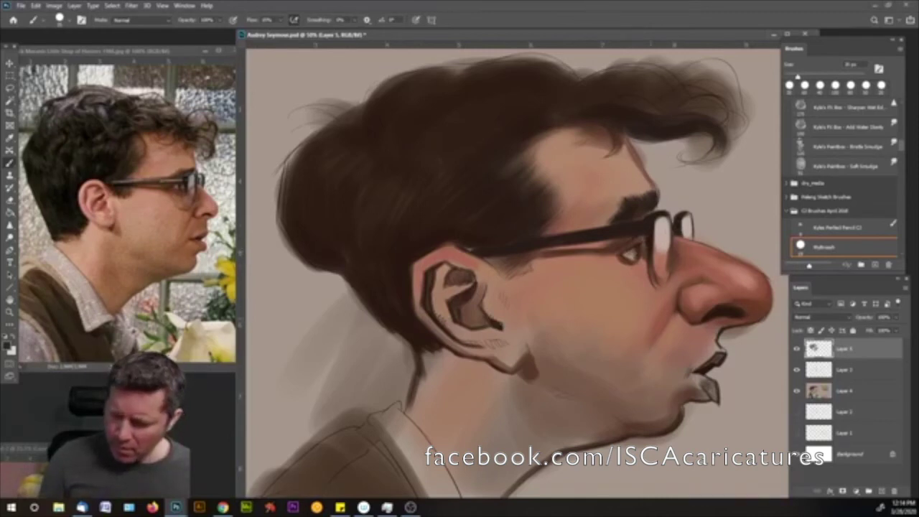
{"action": "left_click", "coordinate": [620, 260]}
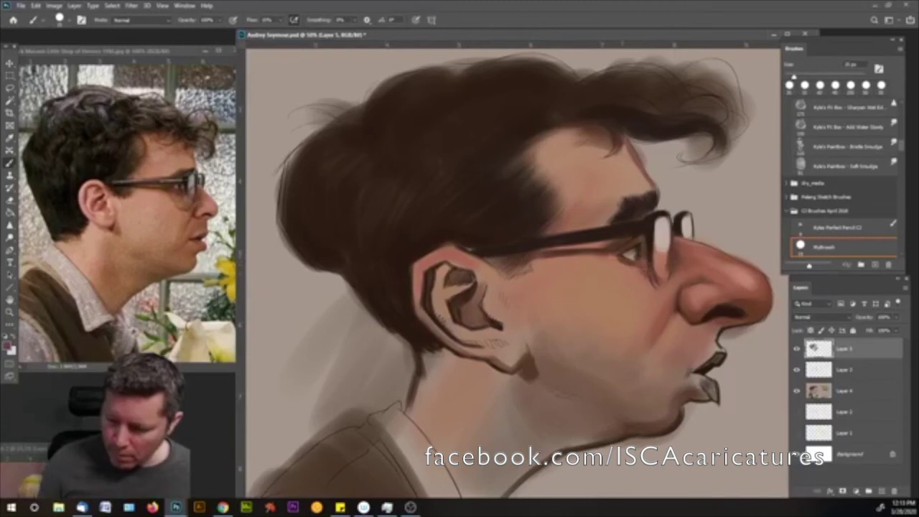
{"action": "key", "text": "bracketleft"}
{"action": "key", "text": "bracketleft"}
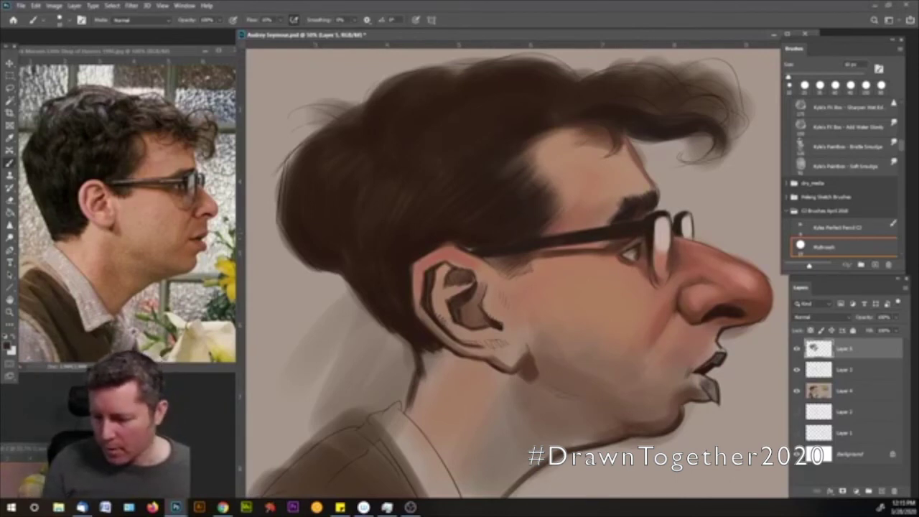
{"action": "key", "text": "bracketright"}
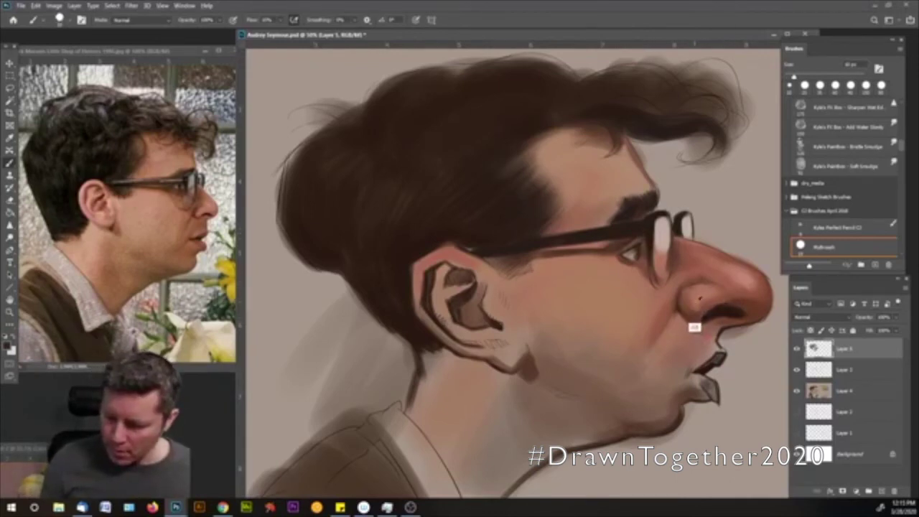
{"action": "left_click", "coordinate": [697, 324], "text": "alt"}
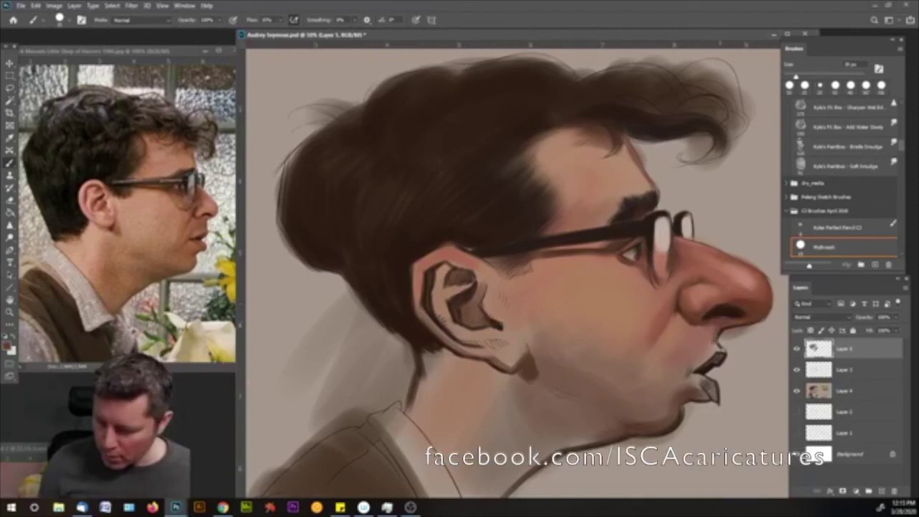
{"action": "key", "text": "i"}
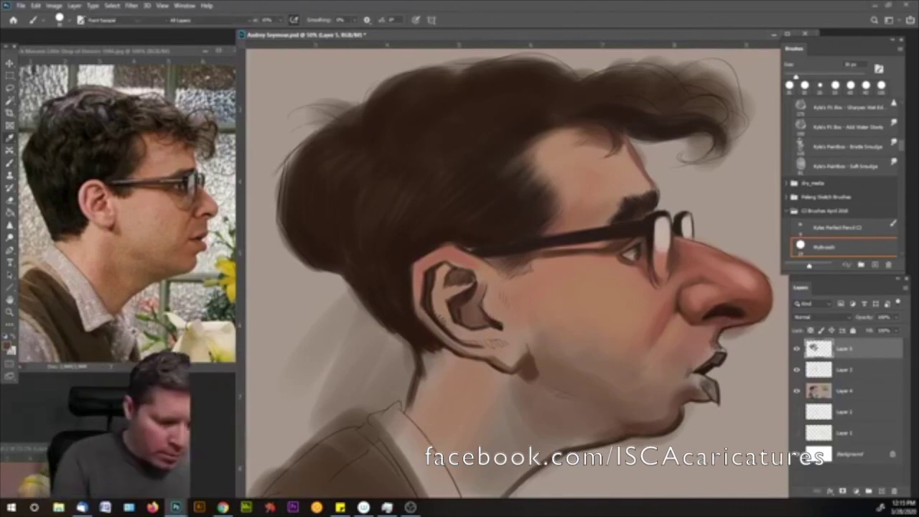
{"action": "left_click", "coordinate": [10, 346]}
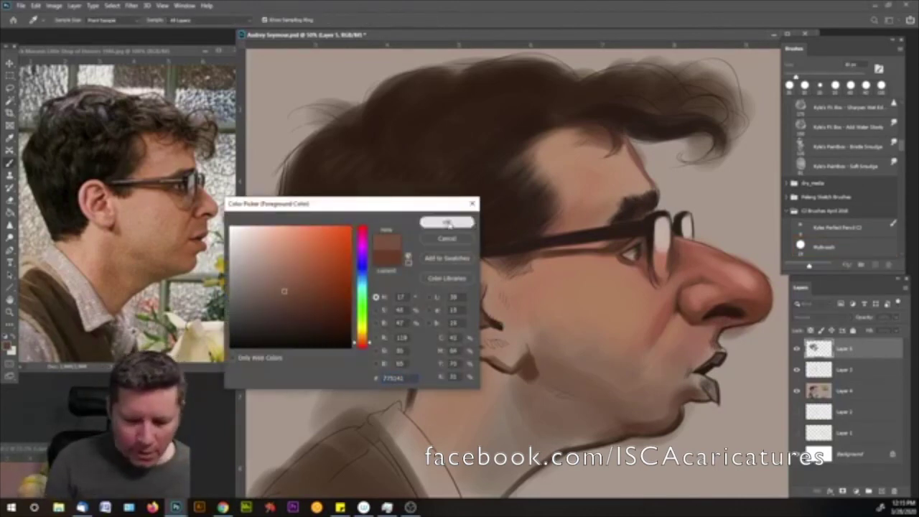
- Adjust the skin paint colour to a slightly different tone, then sample the cheek's skin tone
{"action": "left_click", "coordinate": [447, 222]}
{"action": "key", "text": "b"}
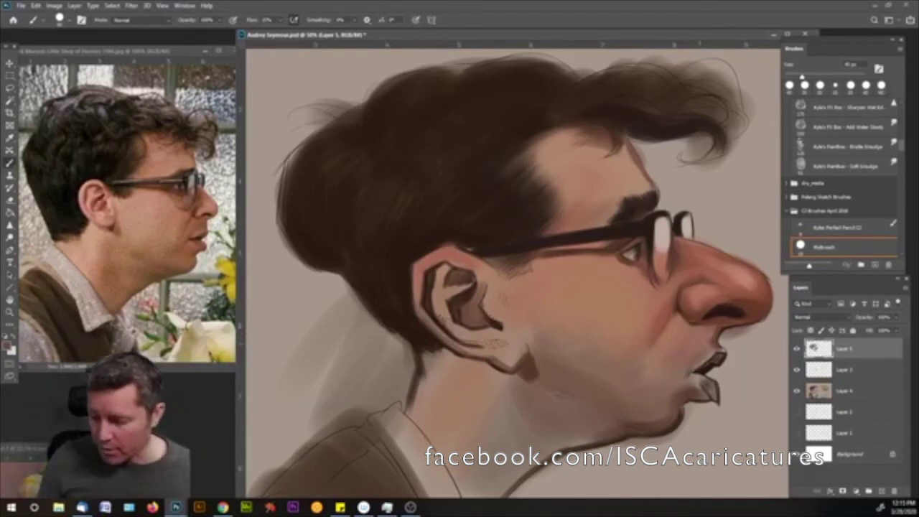
{"action": "left_click", "coordinate": [9, 347]}
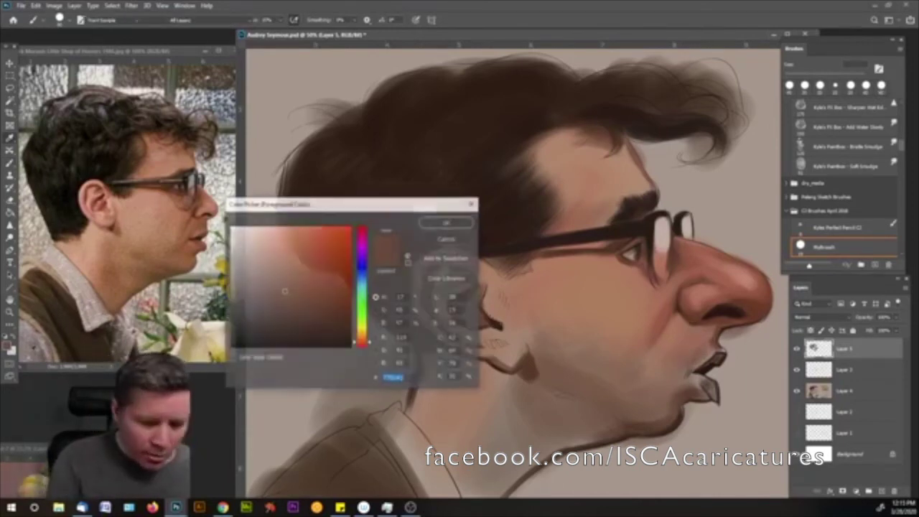
{"action": "left_click_drag", "start_coordinate": [273, 290], "coordinate": [256, 298]}
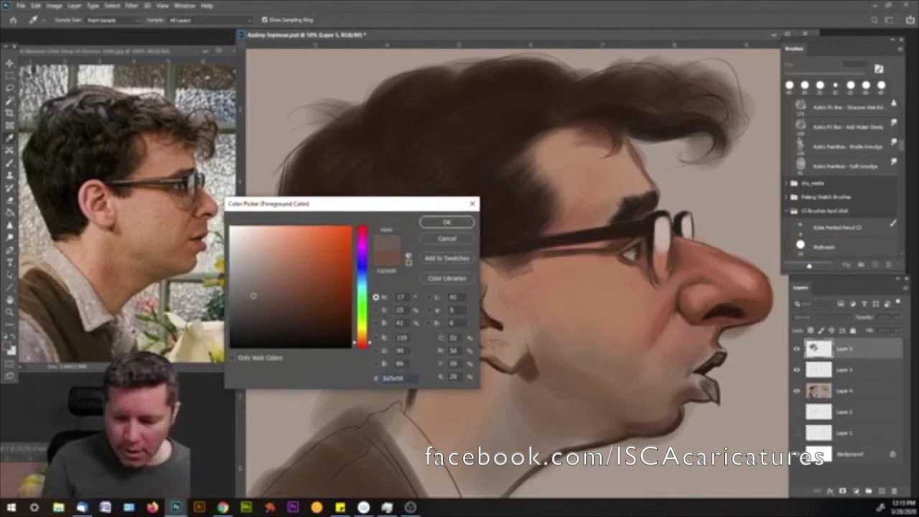
{"action": "left_click", "coordinate": [446, 222]}
{"action": "key", "text": "bracketright"}
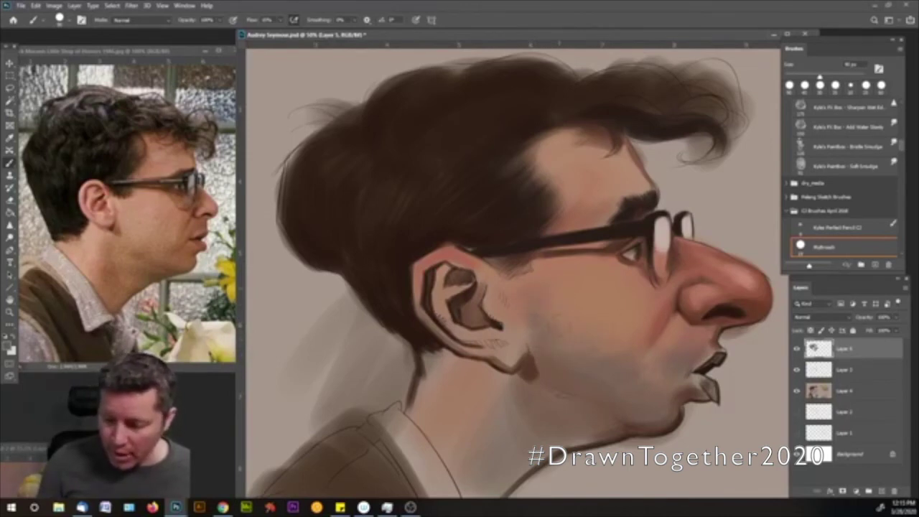
{"action": "left_click", "coordinate": [607, 325], "text": "alt"}
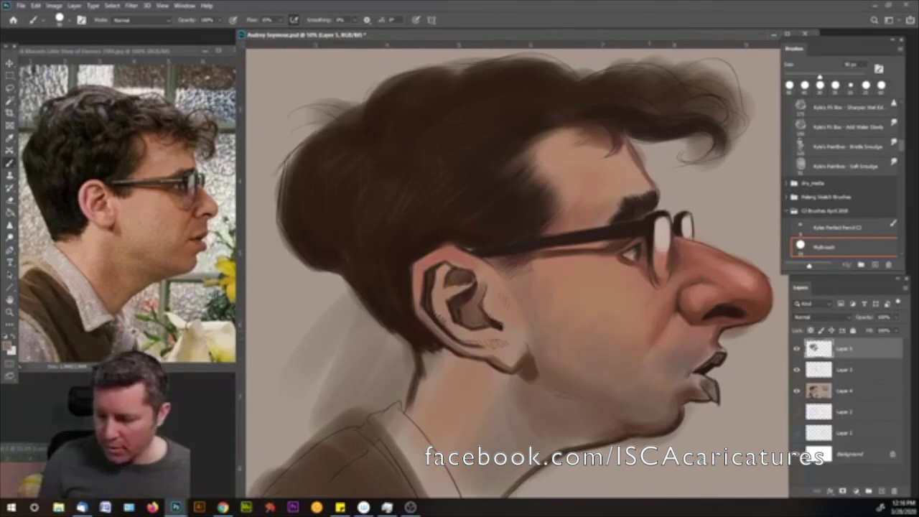
{"action": "key", "text": "bracketleft"}
{"action": "key", "text": "bracketleft"}
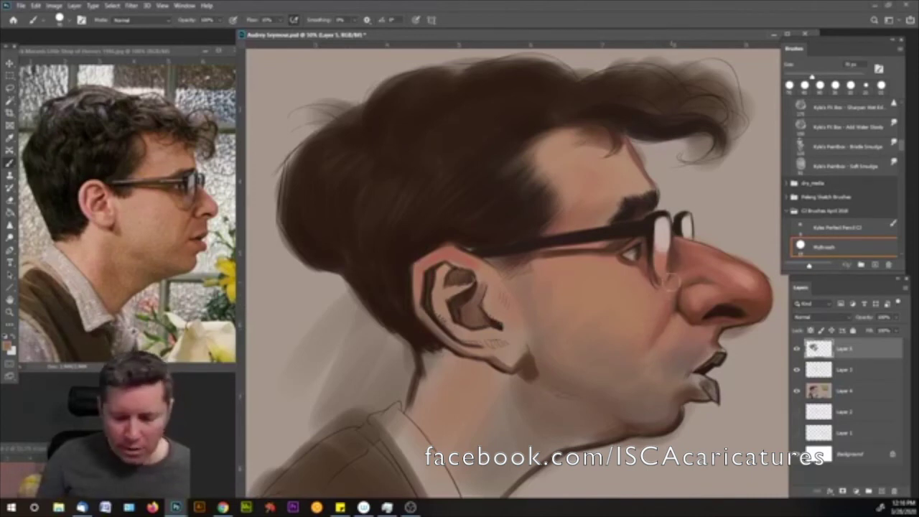
- With dark brown from near the glasses arm, darken the temple and the shadow under the nostril
{"action": "left_click", "coordinate": [529, 246], "text": "alt"}
{"action": "key", "text": "bracketleft"}
{"action": "key", "text": "bracketleft"}
{"action": "key", "text": "bracketleft"}
{"action": "left_click_drag", "start_coordinate": [525, 255], "coordinate": [503, 264]}
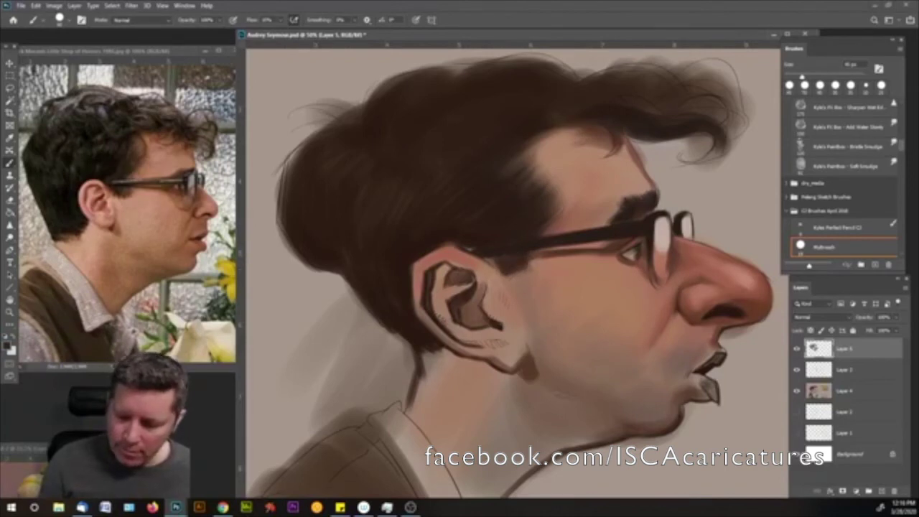
{"action": "left_click_drag", "start_coordinate": [746, 303], "coordinate": [758, 313]}
- Shift the sampled lip colour to a deeper red and repaint the lips, teeth and lower lip
{"action": "left_click", "coordinate": [755, 327], "text": "alt"}
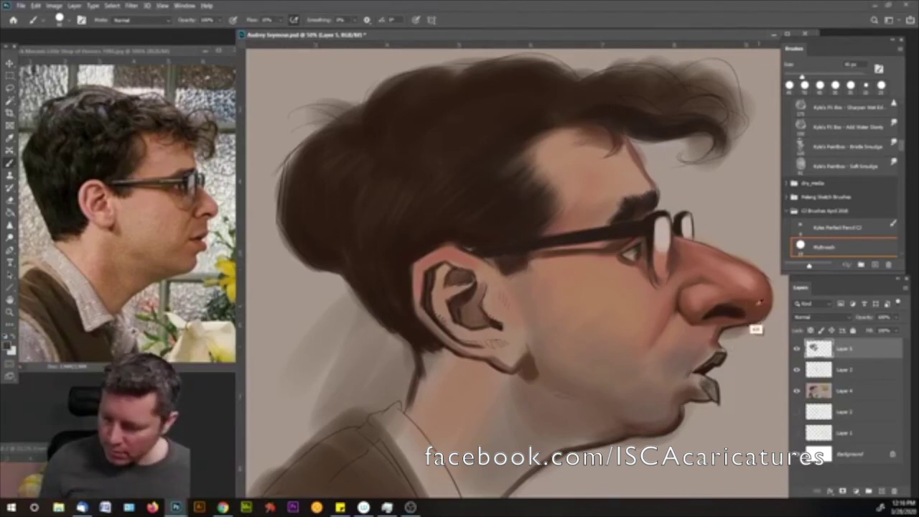
{"action": "left_click", "coordinate": [719, 355], "text": "alt"}
{"action": "left_click", "coordinate": [9, 347]}
{"action": "left_click_drag", "start_coordinate": [370, 342], "coordinate": [371, 345]}
{"action": "left_click_drag", "start_coordinate": [322, 309], "coordinate": [321, 297]}
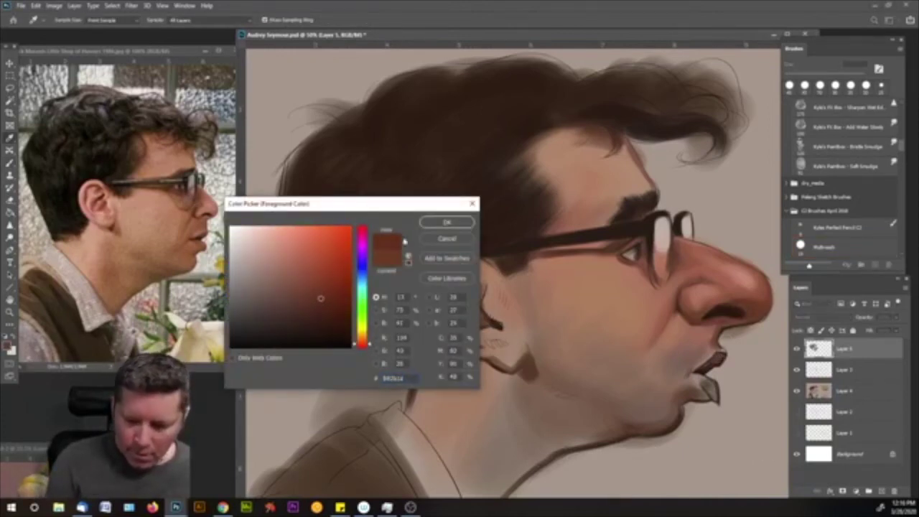
{"action": "left_click", "coordinate": [447, 222]}
{"action": "mouse_move", "coordinate": [709, 363]}
{"action": "left_mouse_down"}
{"action": "mouse_move", "coordinate": [701, 369]}
{"action": "mouse_move", "coordinate": [718, 356]}
{"action": "mouse_move", "coordinate": [717, 365]}
{"action": "mouse_move", "coordinate": [715, 356]}
{"action": "left_mouse_up"}
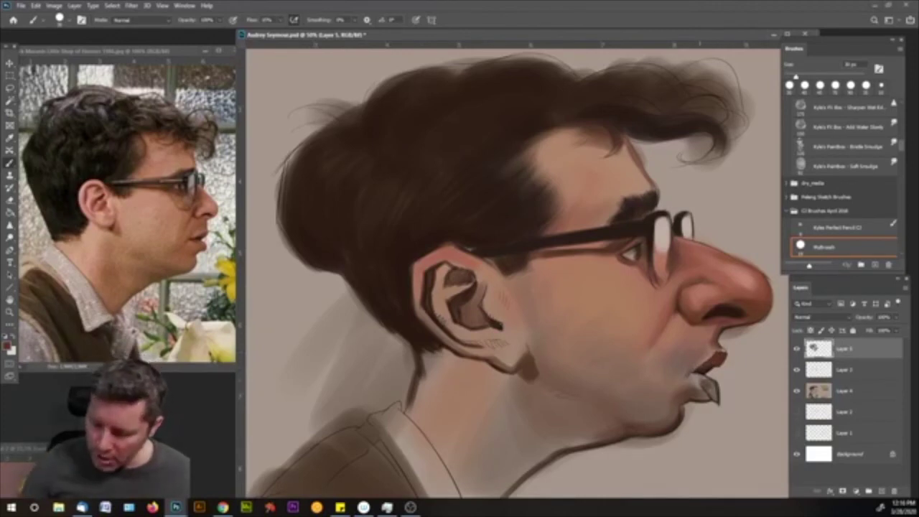
{"action": "mouse_move", "coordinate": [702, 380]}
{"action": "left_mouse_down"}
{"action": "mouse_move", "coordinate": [715, 393]}
{"action": "mouse_move", "coordinate": [710, 382]}
{"action": "left_mouse_up"}
- Switch the paint colour to a lighter reddish-brown
{"action": "left_click", "coordinate": [9, 347]}
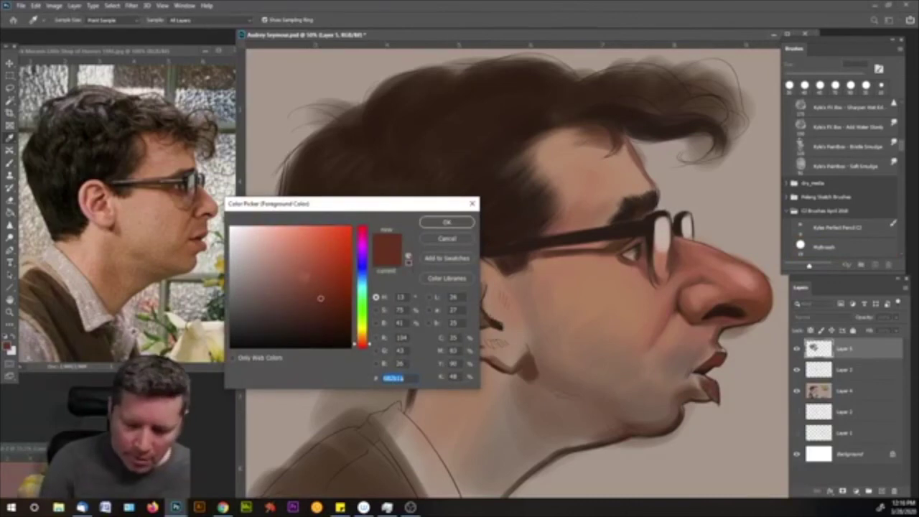
{"action": "left_click", "coordinate": [295, 276]}
{"action": "left_click", "coordinate": [446, 222]}
- Lightly repaint the teeth and lower lip, then pick a lighter paint colour
{"action": "key", "text": "b"}
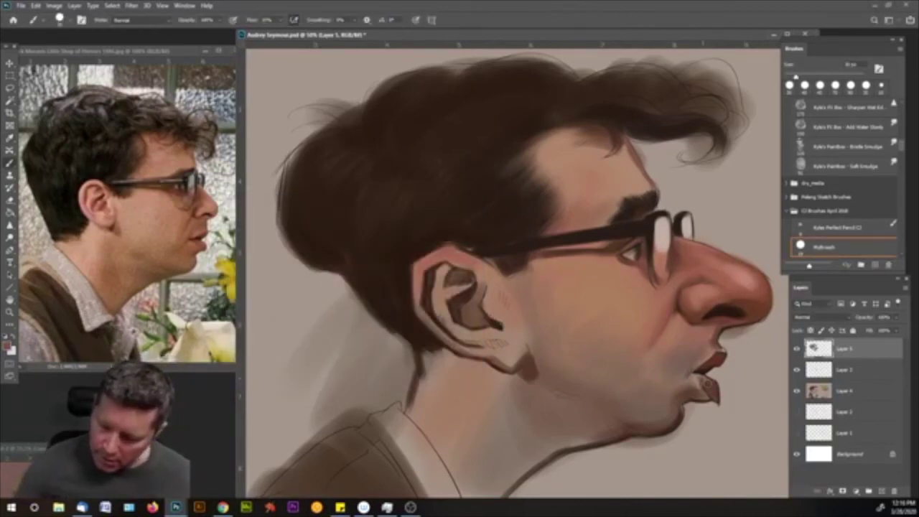
{"action": "left_click_drag", "start_coordinate": [704, 381], "coordinate": [712, 385]}
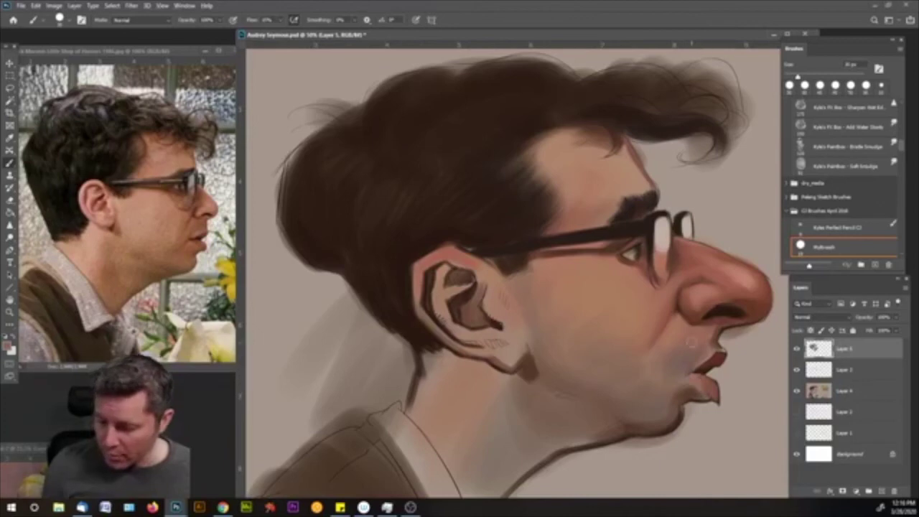
{"action": "left_click", "coordinate": [9, 348]}
{"action": "left_click", "coordinate": [276, 250]}
{"action": "left_click", "coordinate": [446, 222]}
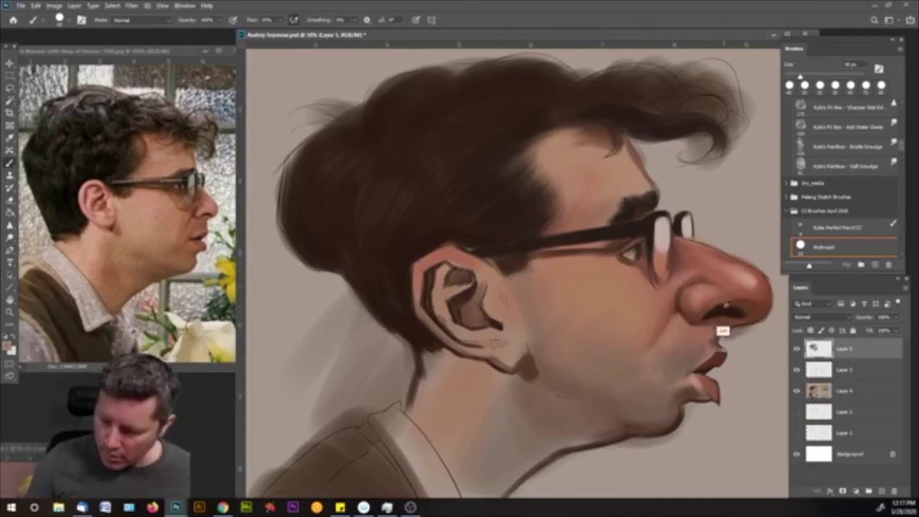
- Sample a light skin tone below the glasses and highlight along the lens's lower edge
{"action": "left_click", "coordinate": [750, 329], "text": "alt"}
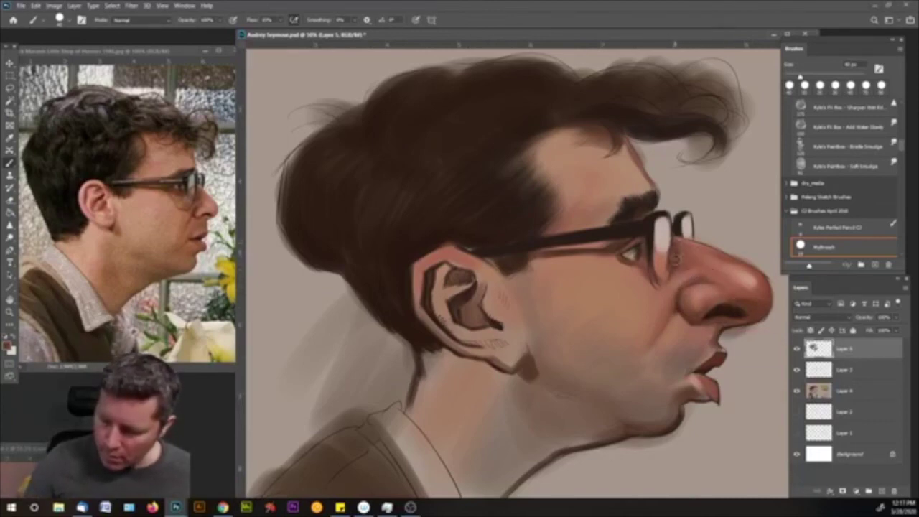
{"action": "key", "text": "bracketleft"}
{"action": "key", "text": "bracketleft"}
{"action": "key", "text": "bracketleft"}
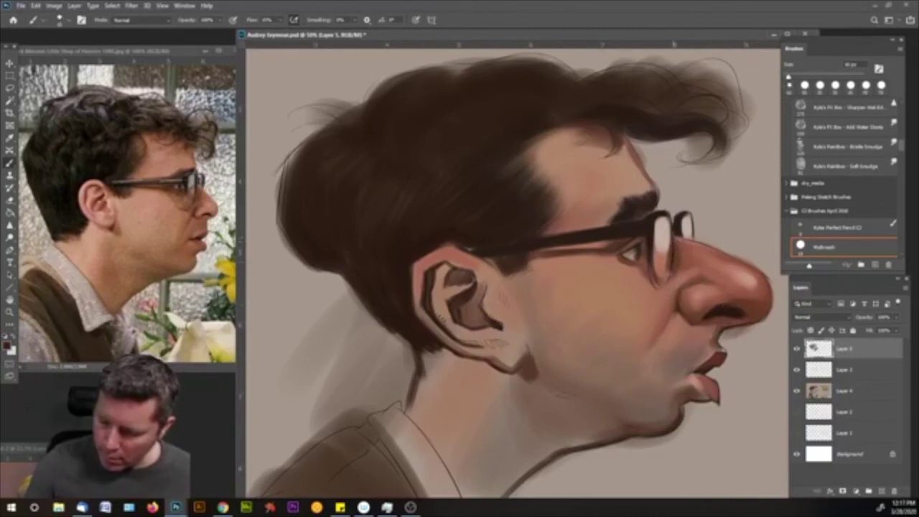
{"action": "left_click", "coordinate": [660, 270], "text": "alt"}
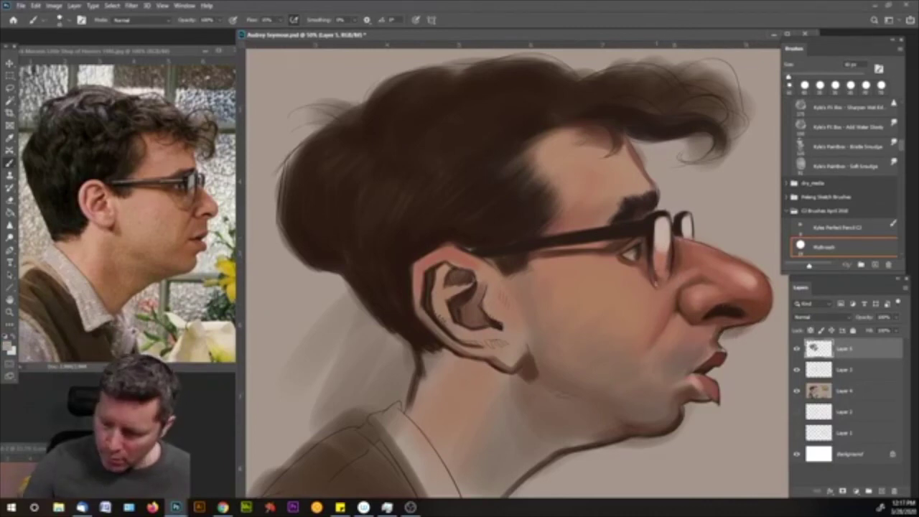
{"action": "key", "text": "bracketright"}
{"action": "key", "text": "bracketright"}
{"action": "key", "text": "bracketright"}
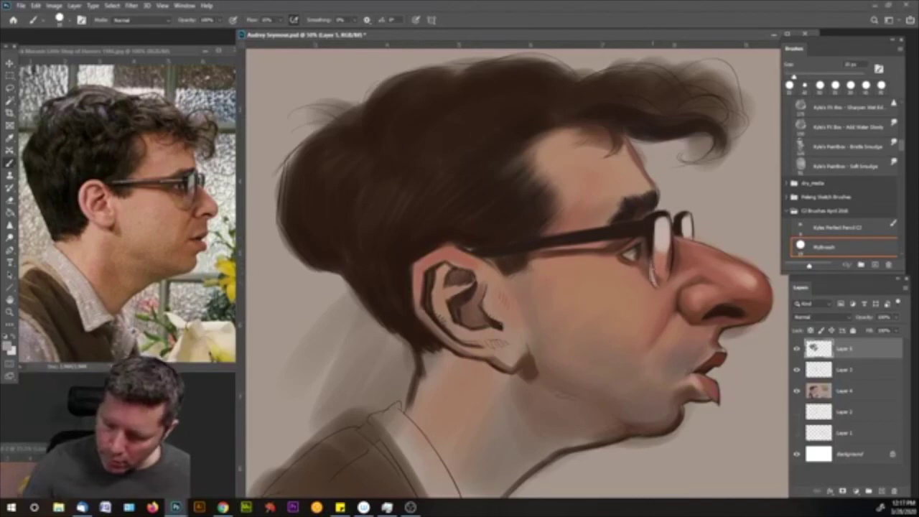
{"action": "left_click_drag", "start_coordinate": [659, 282], "coordinate": [661, 286]}
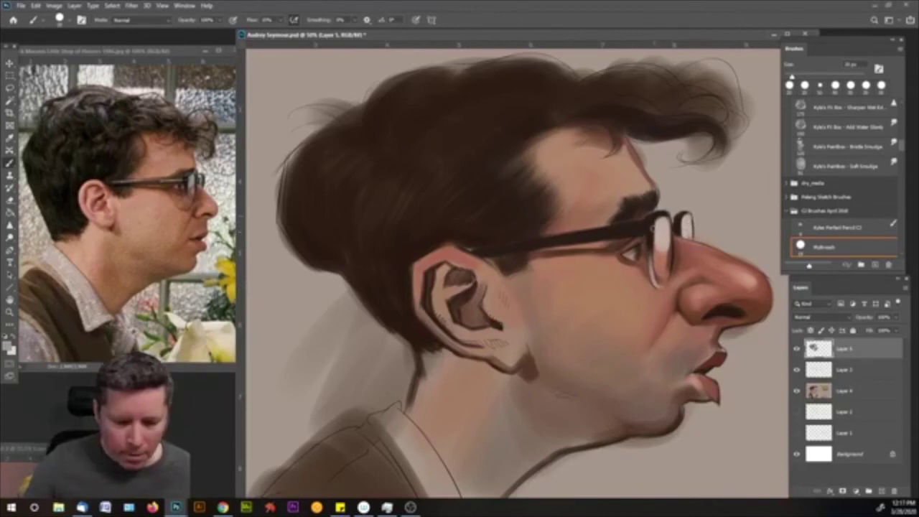
- Sample pinkish, darker nose and lighter eye-side skin tones, and resize the brush over the nose
{"action": "left_click", "coordinate": [662, 291], "text": "alt"}
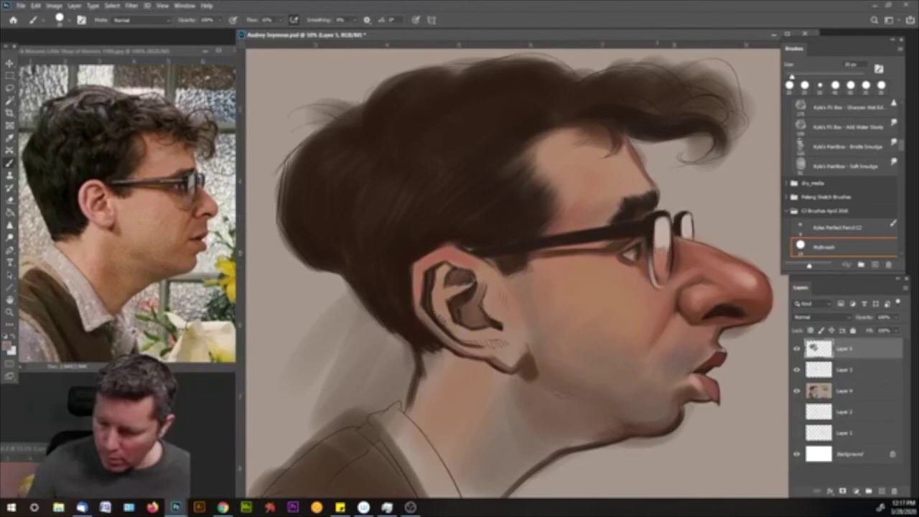
{"action": "left_click", "coordinate": [684, 279], "text": "alt"}
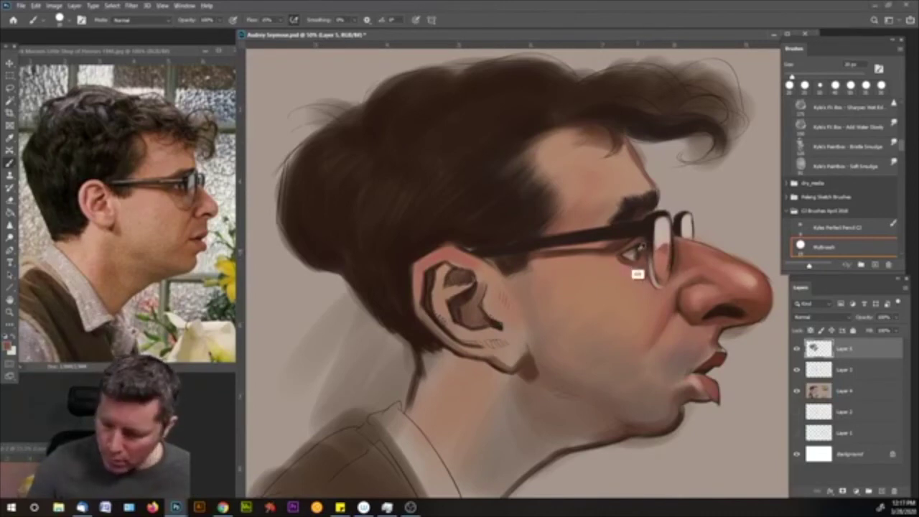
{"action": "left_click", "coordinate": [617, 254], "text": "alt"}
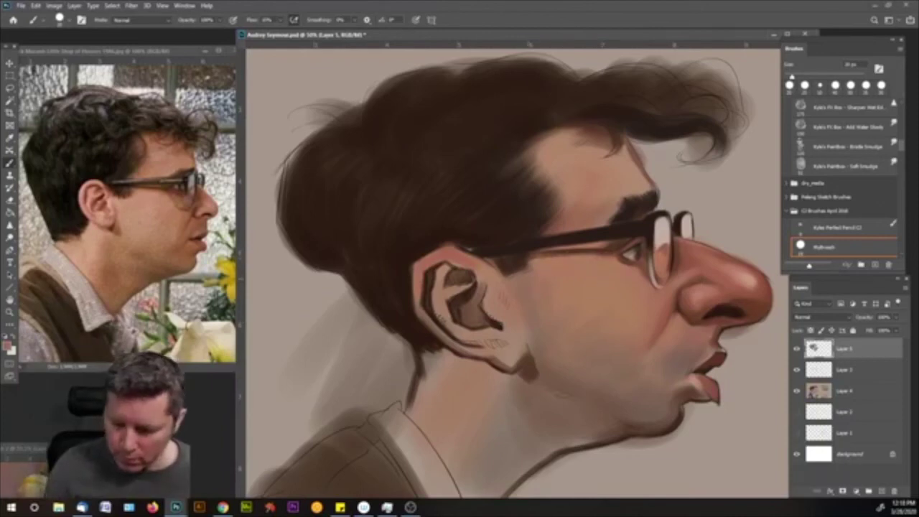
{"action": "left_click_drag", "start_coordinate": [735, 298], "coordinate": [723, 302]}
- Choose a lighter shade of the skin colour and dab a light highlight on the nose tip
{"action": "left_click", "coordinate": [8, 347]}
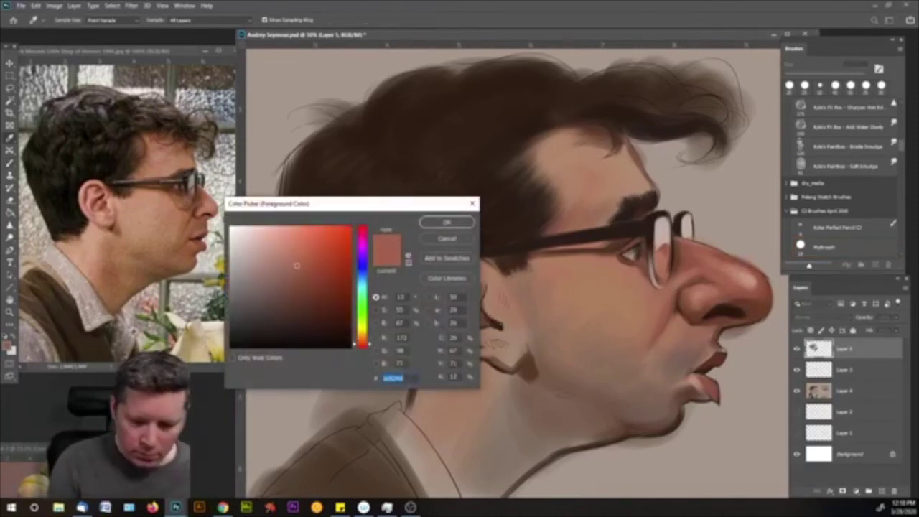
{"action": "left_click", "coordinate": [293, 252]}
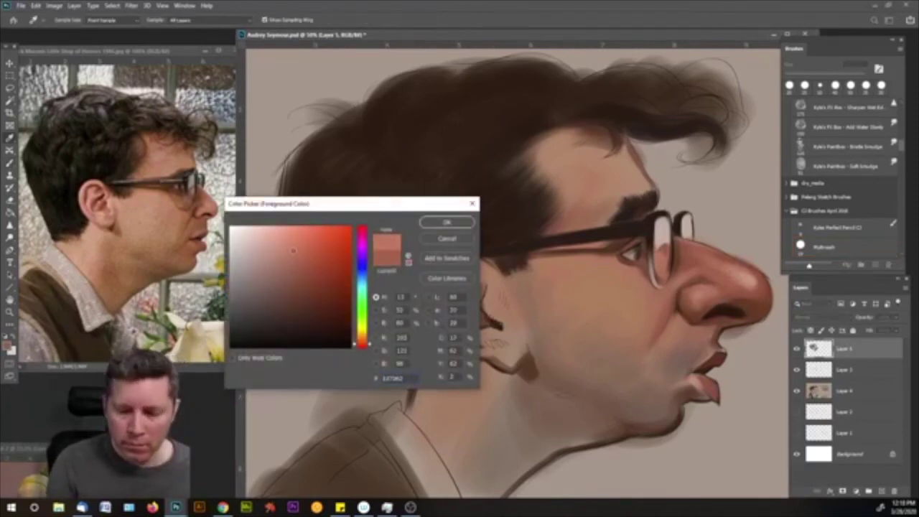
{"action": "left_click", "coordinate": [446, 223]}
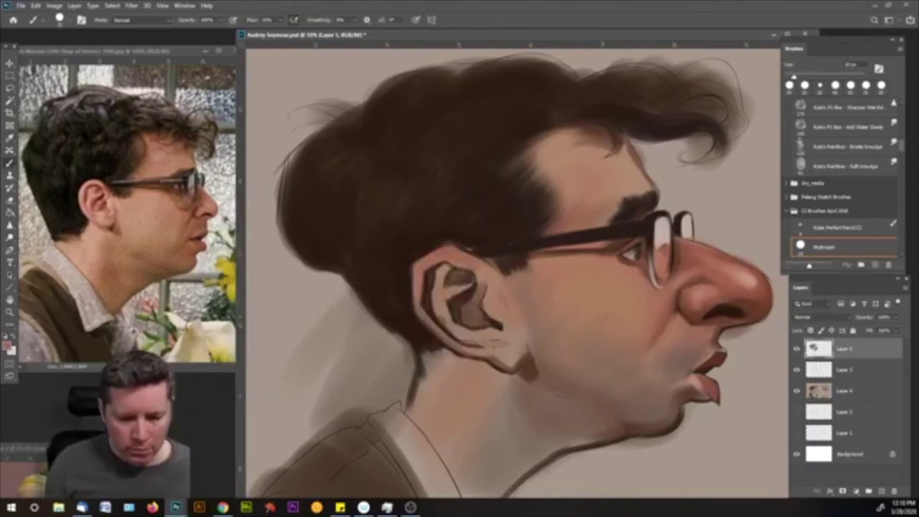
{"action": "left_click", "coordinate": [751, 291]}
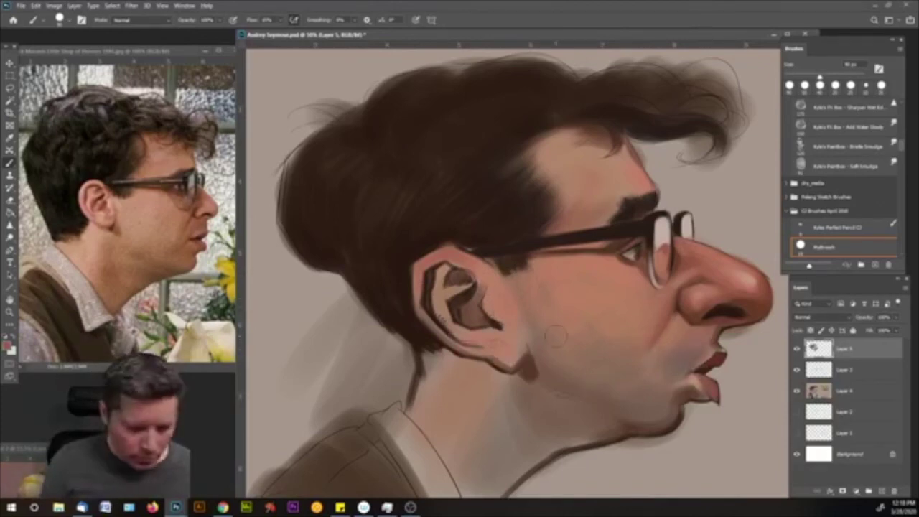
{"action": "left_click", "coordinate": [9, 347]}
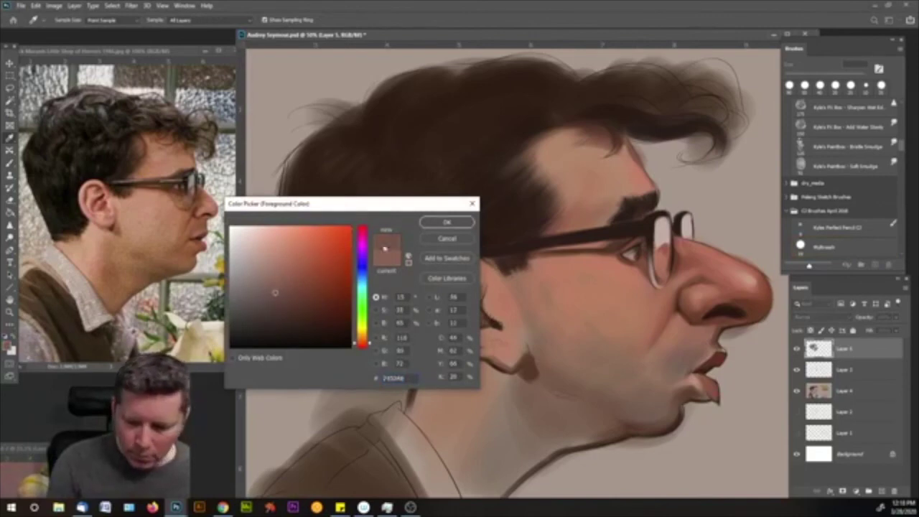
- Smooth the dark shading under the nose and above the lip, then sample the nose tip's pink tone
{"action": "left_click", "coordinate": [444, 228]}
{"action": "mouse_move", "coordinate": [733, 307]}
{"action": "left_mouse_down"}
{"action": "mouse_move", "coordinate": [714, 341]}
{"action": "mouse_move", "coordinate": [713, 334]}
{"action": "left_mouse_up"}
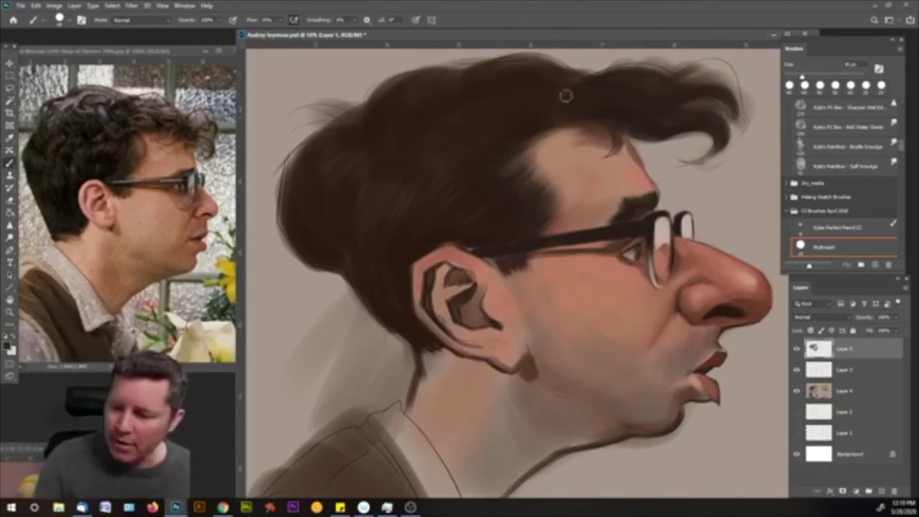
{"action": "left_click", "coordinate": [749, 166], "text": "alt"}
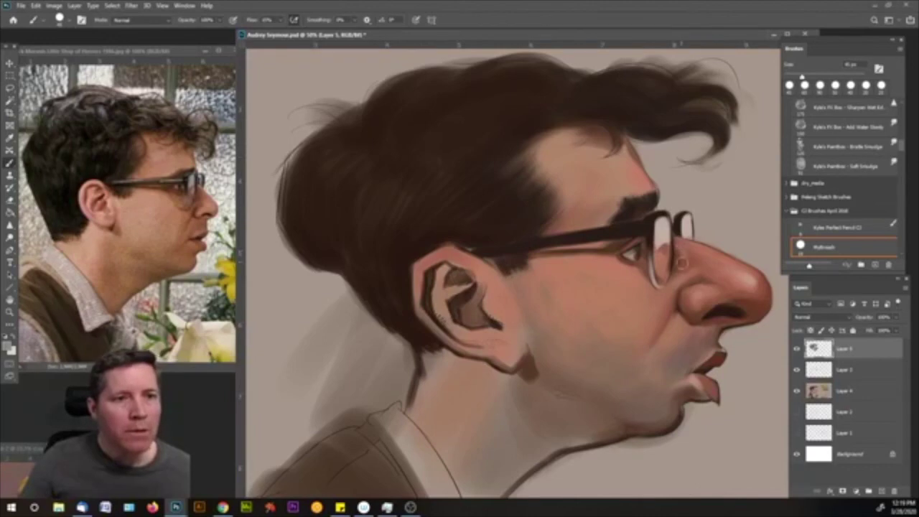
{"action": "key", "text": "bracketright"}
{"action": "key", "text": "bracketleft"}
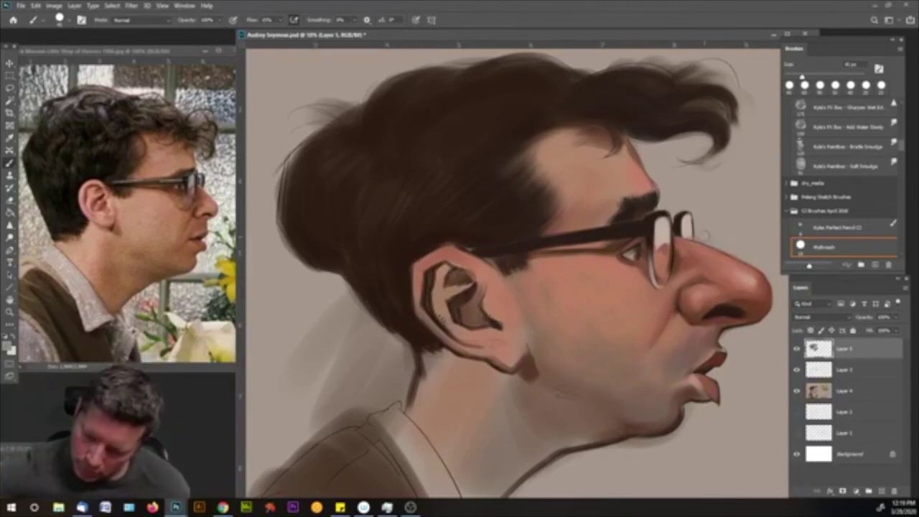
{"action": "left_click", "coordinate": [738, 297], "text": "alt"}
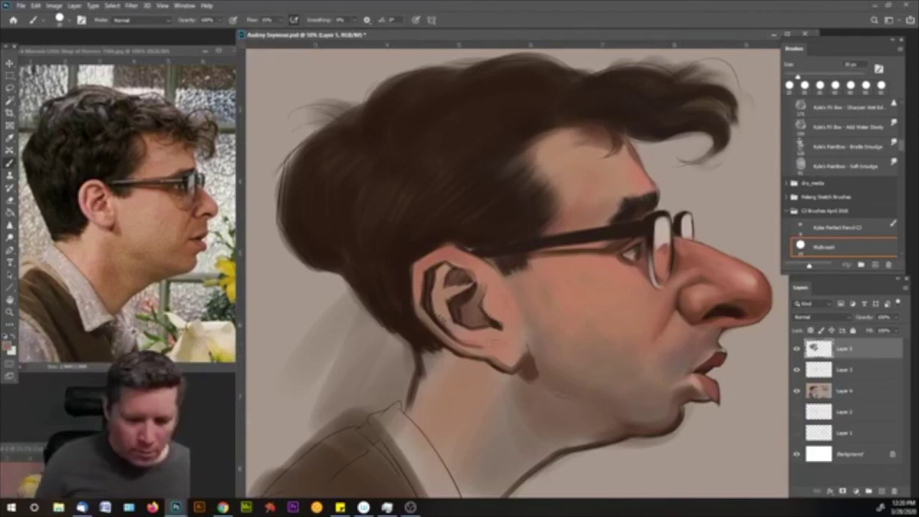
{"action": "key", "text": "i"}
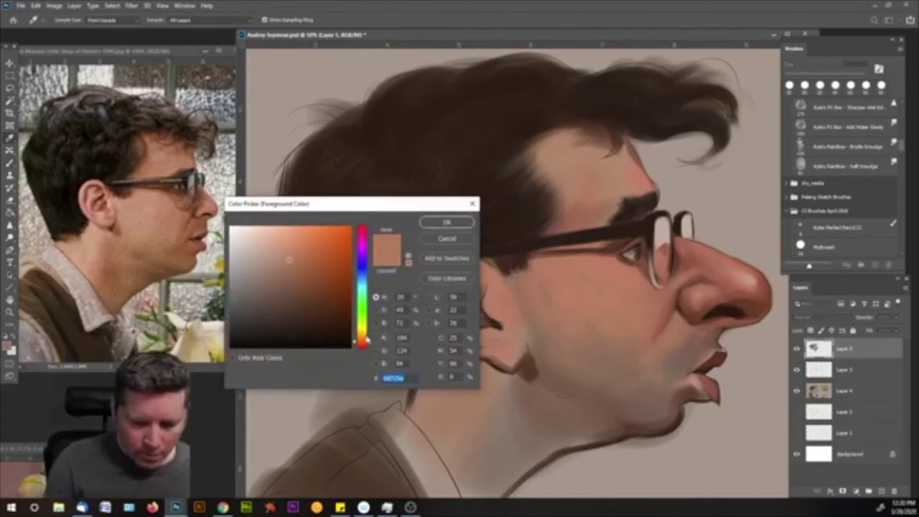
- Mix a lighter, less saturated, redder pinkish skin tone
{"action": "left_click", "coordinate": [364, 344]}
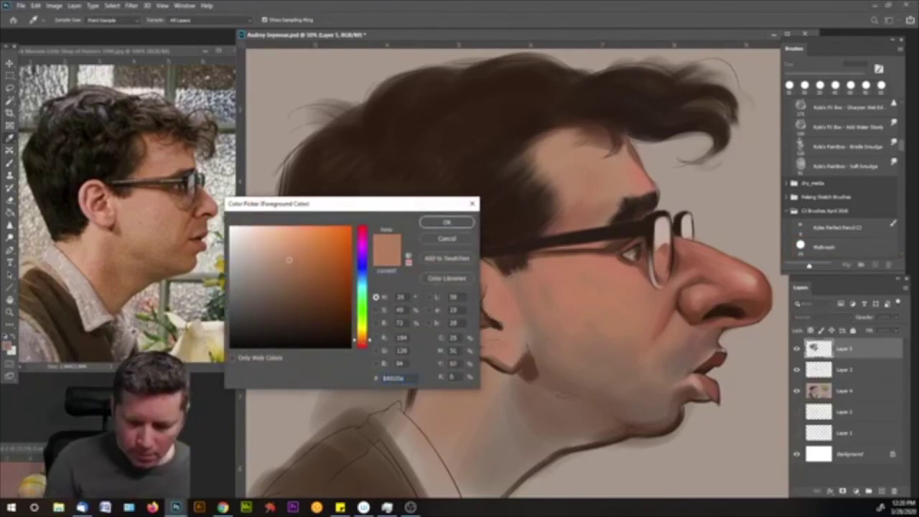
{"action": "left_click", "coordinate": [274, 254]}
{"action": "left_click", "coordinate": [364, 347]}
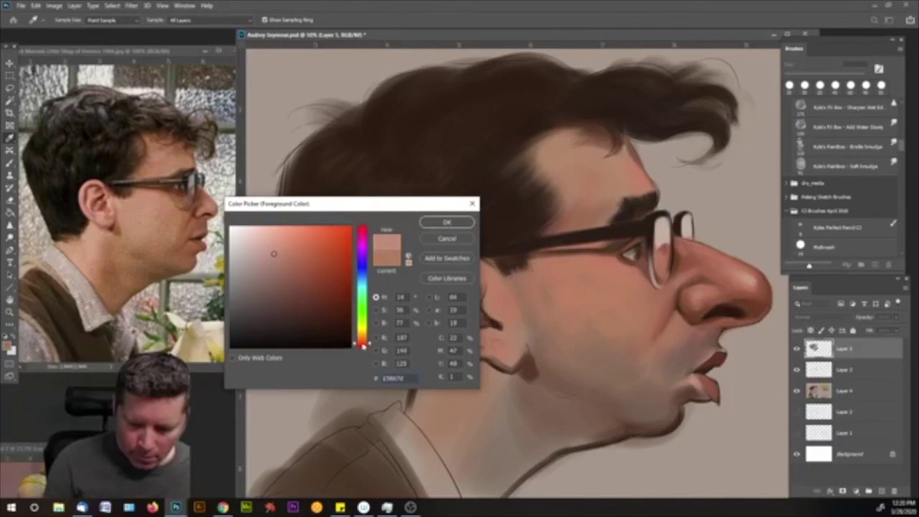
{"action": "left_click", "coordinate": [447, 224]}
{"action": "key", "text": "b"}
- Brush soft light highlights on the cheek, the temple and the forehead above the glasses
{"action": "left_click_drag", "start_coordinate": [557, 278], "coordinate": [582, 261]}
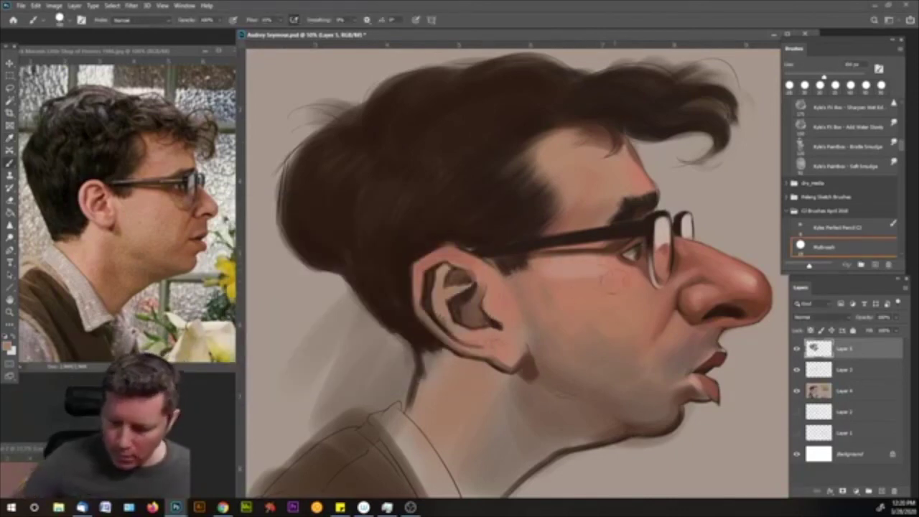
{"action": "left_click_drag", "start_coordinate": [584, 291], "coordinate": [557, 258]}
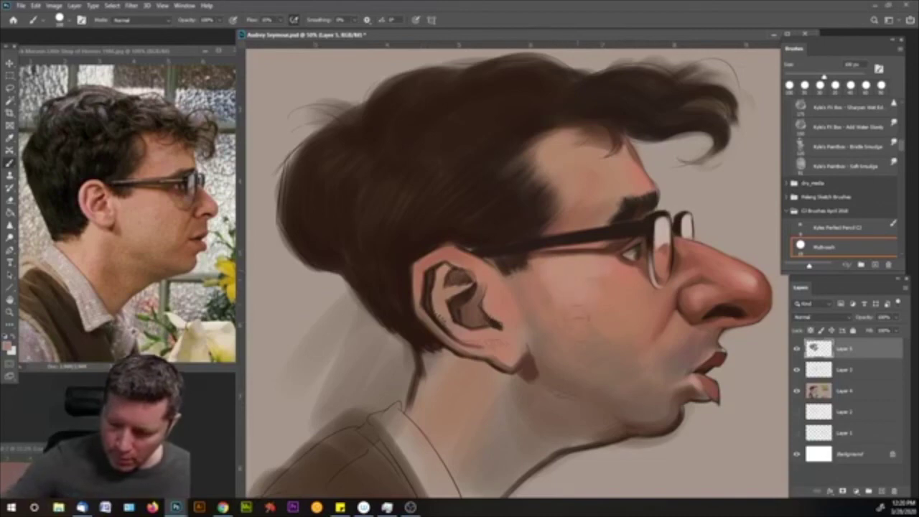
{"action": "mouse_move", "coordinate": [610, 215]}
{"action": "left_mouse_down"}
{"action": "mouse_move", "coordinate": [601, 199]}
{"action": "mouse_move", "coordinate": [573, 203]}
{"action": "mouse_move", "coordinate": [572, 154]}
{"action": "left_mouse_up"}
{"action": "mouse_move", "coordinate": [593, 186]}
{"action": "left_mouse_down"}
{"action": "mouse_move", "coordinate": [607, 176]}
{"action": "mouse_move", "coordinate": [602, 167]}
{"action": "mouse_move", "coordinate": [571, 156]}
{"action": "mouse_move", "coordinate": [599, 164]}
{"action": "left_mouse_up"}
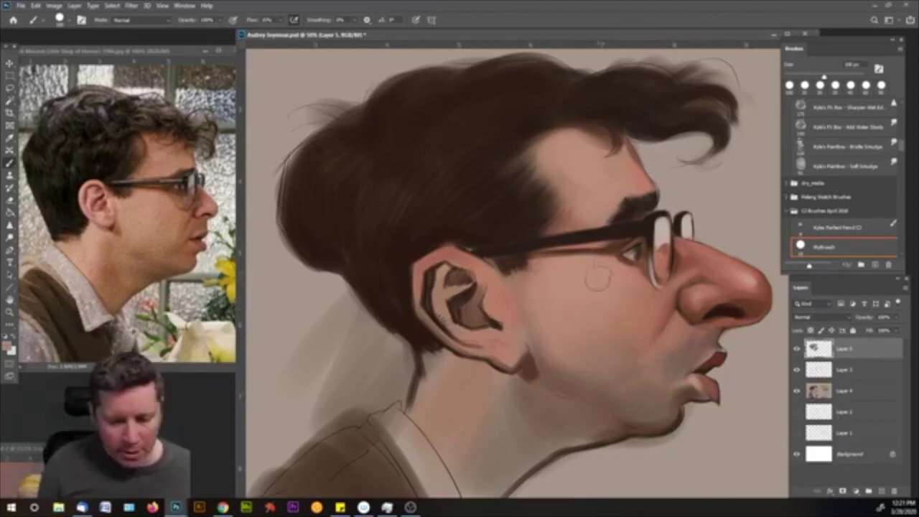
{"action": "key", "text": "bracketleft"}
{"action": "key", "text": "bracketleft"}
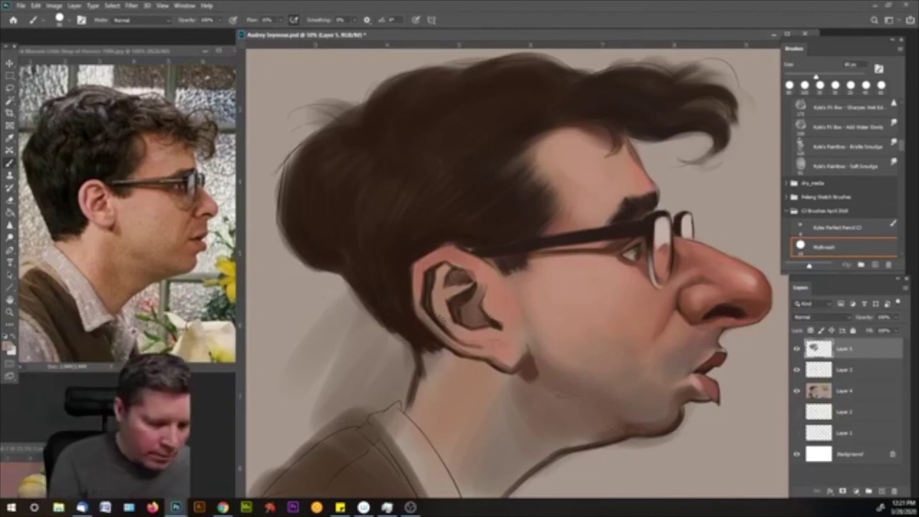
{"action": "left_click", "coordinate": [8, 347]}
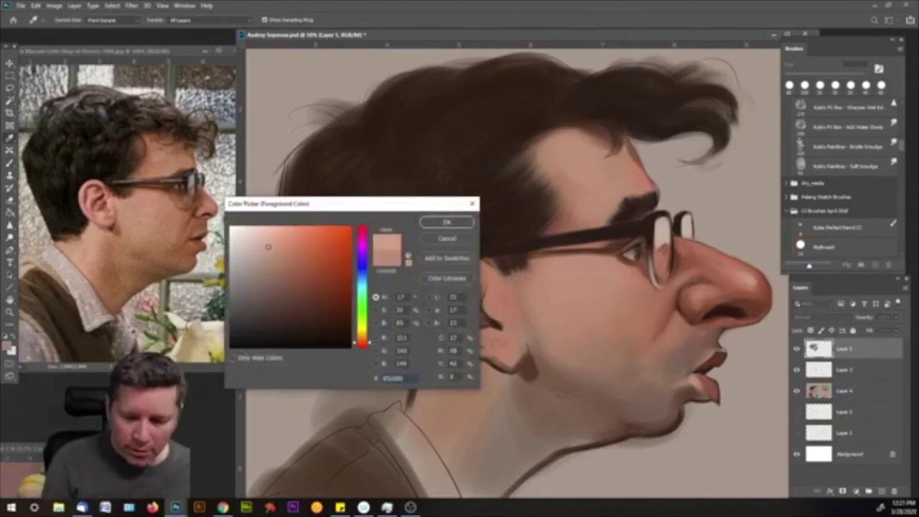
- Brush light strokes on the chin, deepen the earlobe shadow, then sample a lighter face tone
{"action": "left_click", "coordinate": [446, 222]}
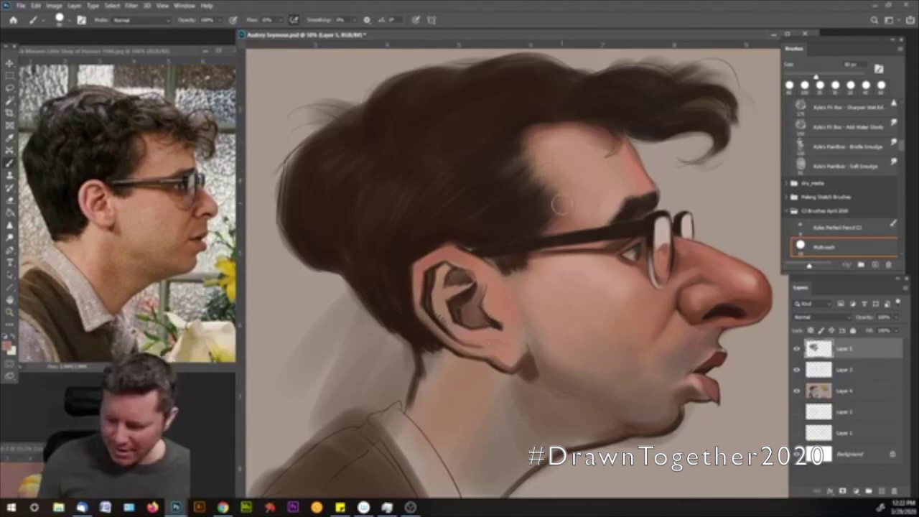
{"action": "mouse_move", "coordinate": [664, 394]}
{"action": "left_mouse_down"}
{"action": "mouse_move", "coordinate": [649, 403]}
{"action": "mouse_move", "coordinate": [658, 391]}
{"action": "left_mouse_up"}
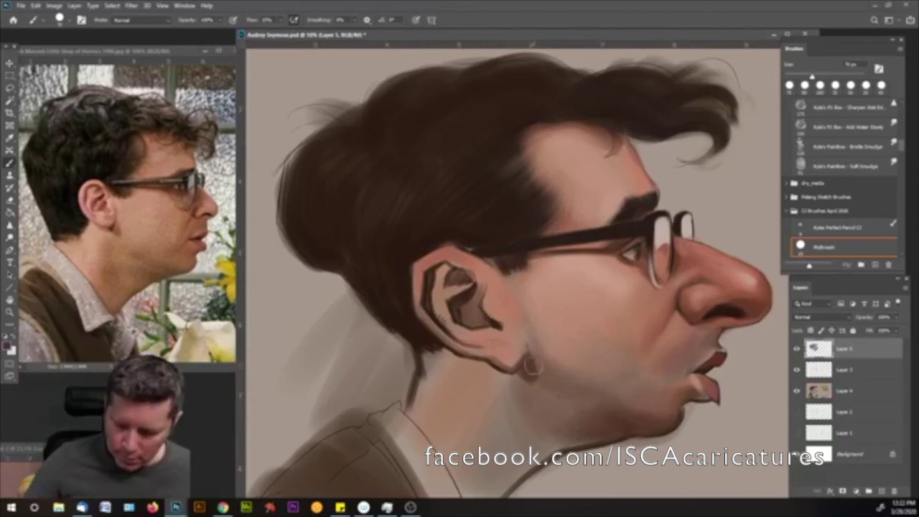
{"action": "left_click_drag", "start_coordinate": [523, 363], "coordinate": [533, 376]}
{"action": "left_click", "coordinate": [540, 375], "text": "alt"}
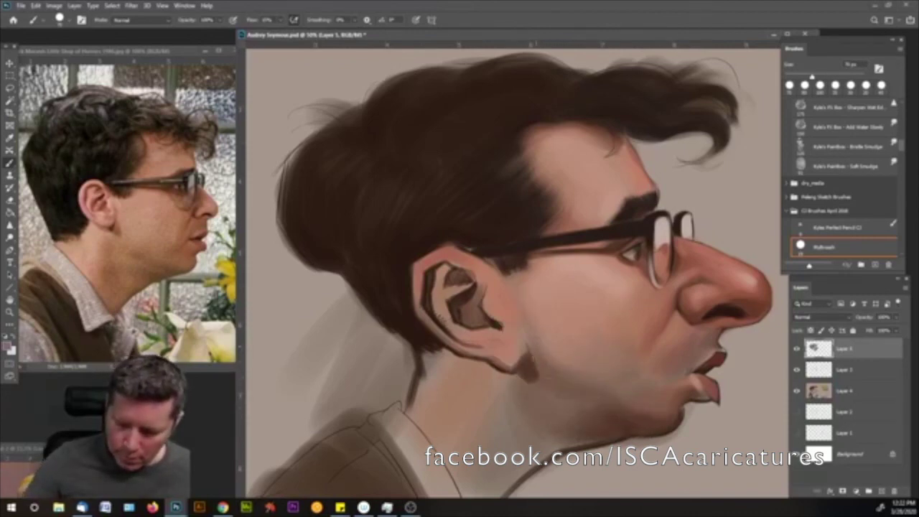
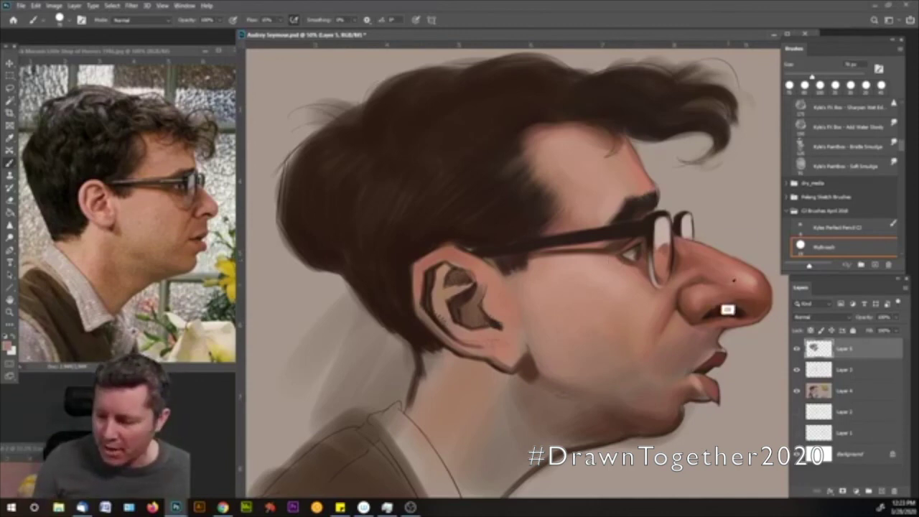
- Resize the brush to about 15 px and sample brown, reddish, dark and grey tones around the glasses frame
{"action": "key", "text": "bracketleft"}
{"action": "key", "text": "bracketleft"}
{"action": "key", "text": "bracketleft"}
{"action": "key", "text": "bracketleft"}
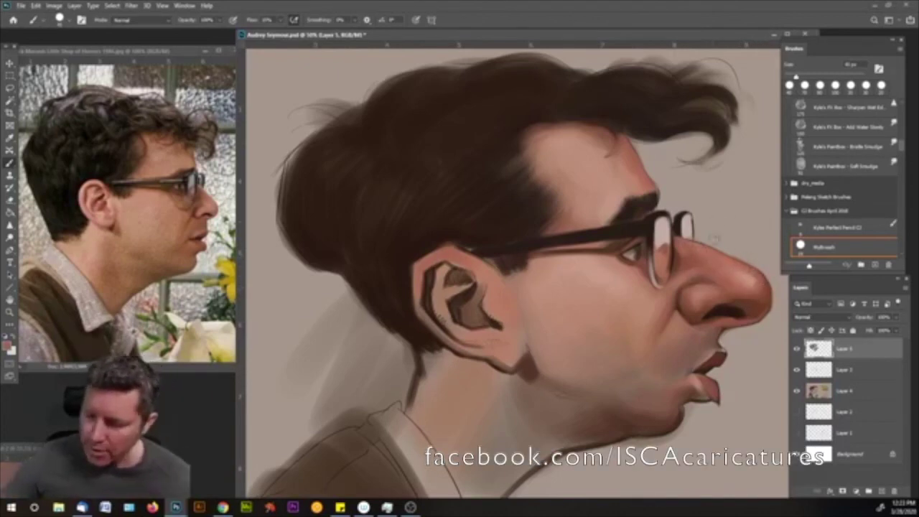
{"action": "key", "text": "bracketleft"}
{"action": "key", "text": "bracketleft"}
{"action": "key", "text": "bracketleft"}
{"action": "key", "text": "bracketleft"}
{"action": "key", "text": "bracketleft"}
{"action": "key", "text": "bracketleft"}
{"action": "key", "text": "bracketleft"}
{"action": "key", "text": "bracketleft"}
{"action": "key", "text": "bracketright"}
{"action": "key", "text": "bracketright"}
{"action": "key", "text": "bracketright"}
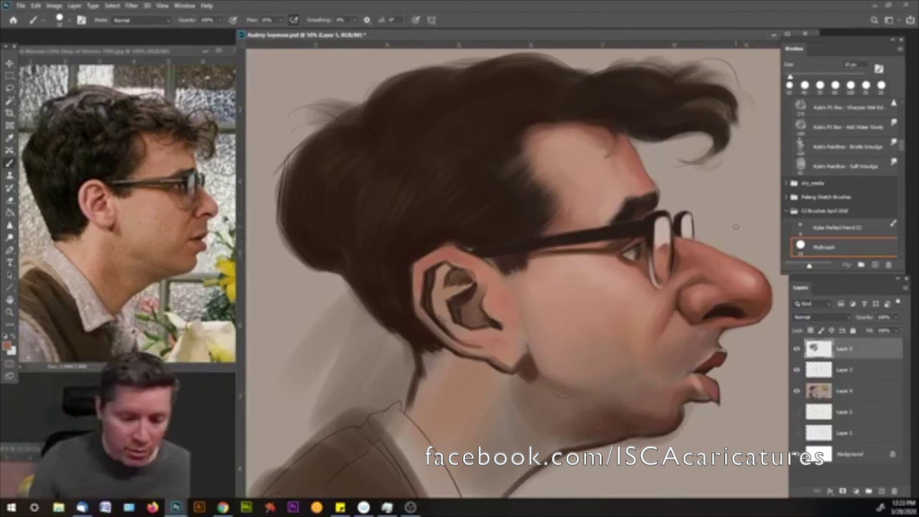
{"action": "left_click", "coordinate": [679, 222], "text": "alt"}
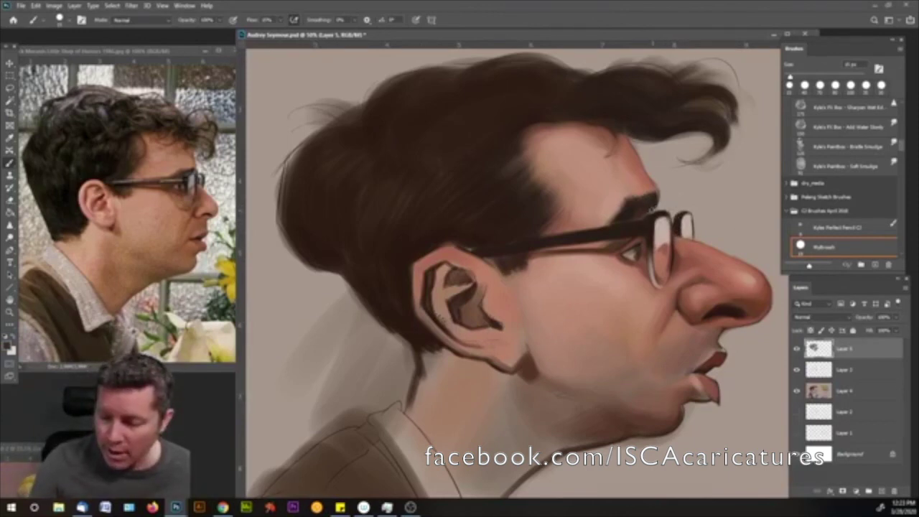
{"action": "left_click", "coordinate": [647, 207], "text": "alt"}
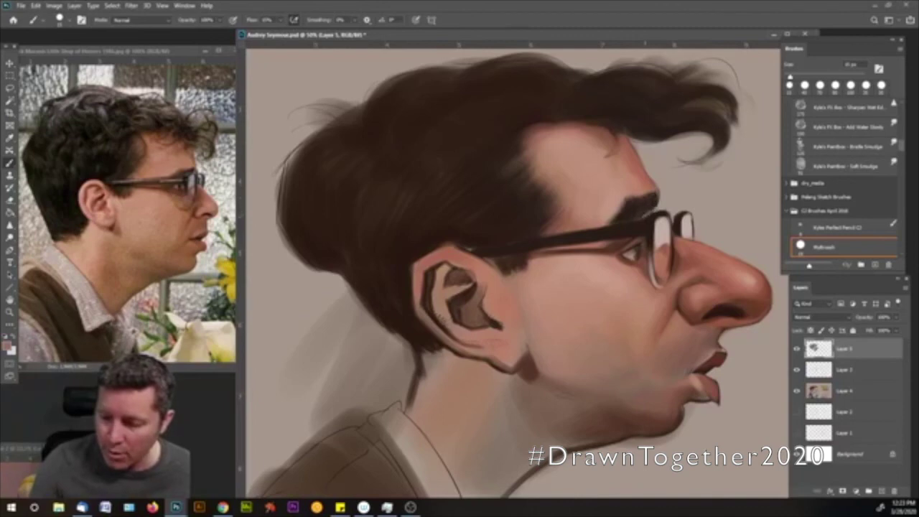
{"action": "left_click", "coordinate": [649, 210], "text": "alt"}
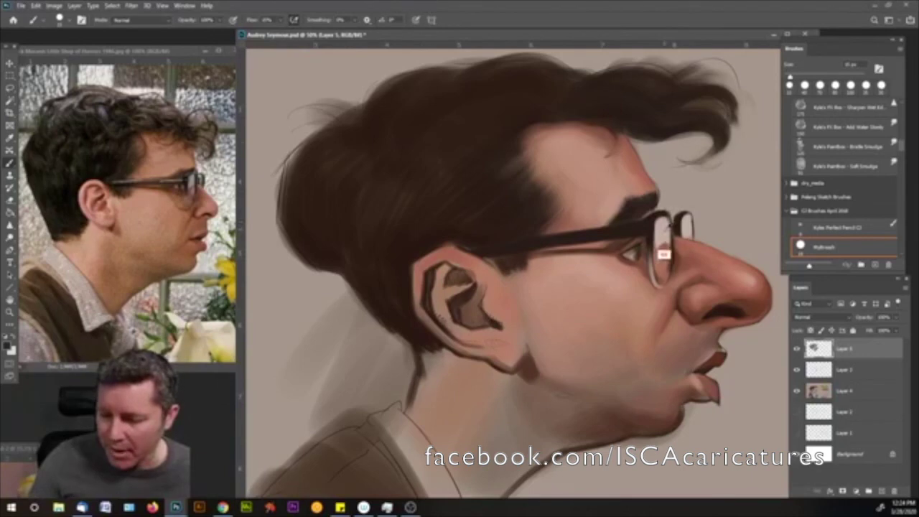
{"action": "left_click", "coordinate": [664, 237], "text": "alt"}
- Refine the light grey in the Color Picker and paint a highlight on the right lens rim
{"action": "left_click", "coordinate": [8, 348]}
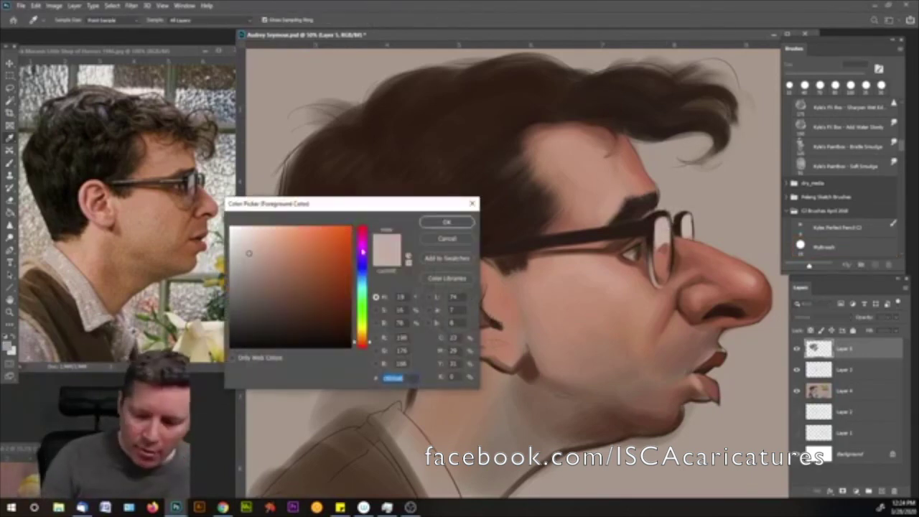
{"action": "left_click", "coordinate": [447, 223]}
{"action": "key", "text": "bracketright"}
{"action": "key", "text": "bracketright"}
{"action": "key", "text": "bracketright"}
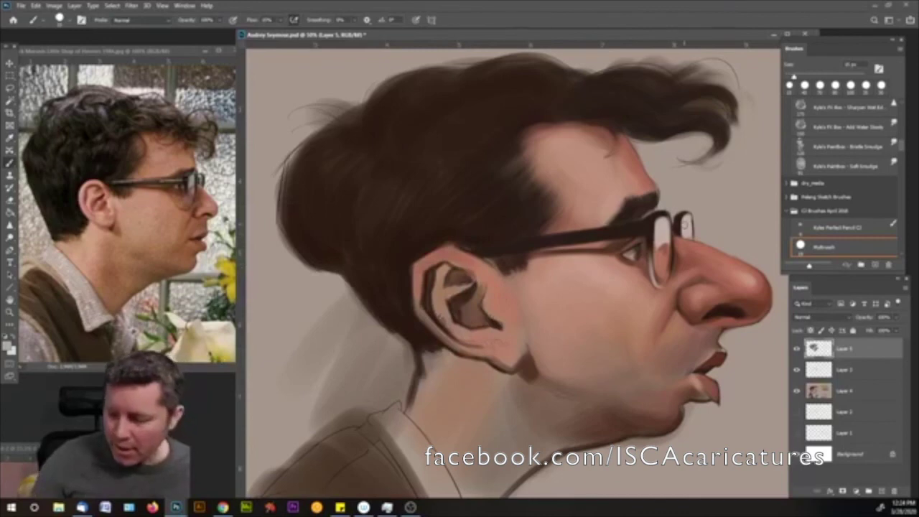
{"action": "mouse_move", "coordinate": [659, 228]}
{"action": "left_mouse_down"}
{"action": "mouse_move", "coordinate": [669, 238]}
{"action": "mouse_move", "coordinate": [659, 235]}
{"action": "left_mouse_up"}
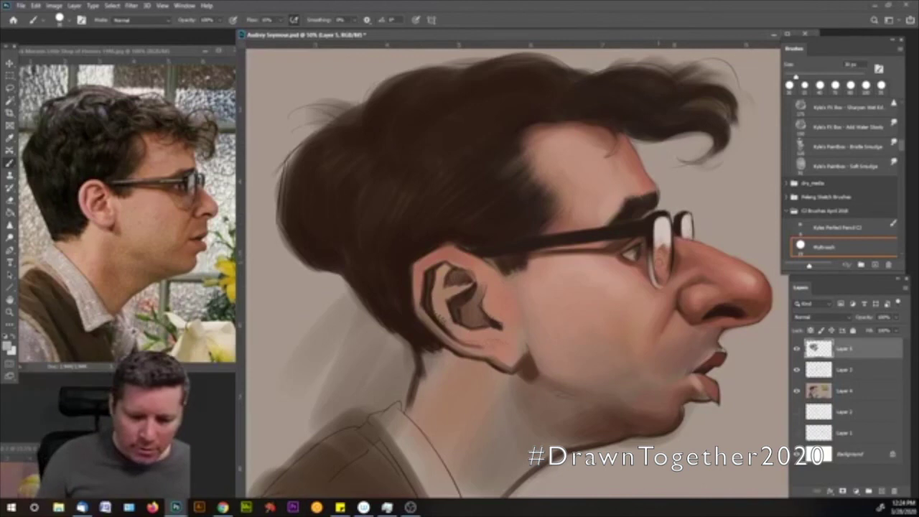
- Sample the nose skin tone and lighten it to a softer shade in the Color Picker
{"action": "left_click", "coordinate": [751, 306], "text": "alt"}
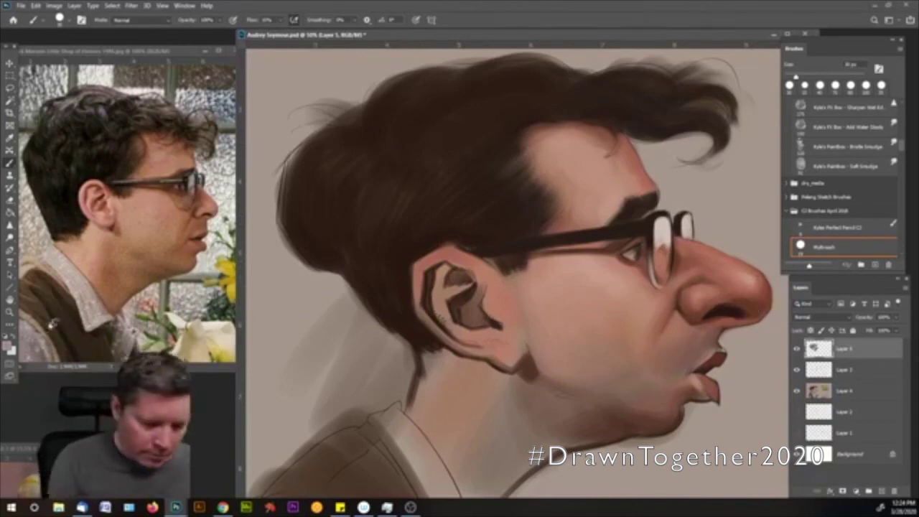
{"action": "left_click", "coordinate": [9, 346]}
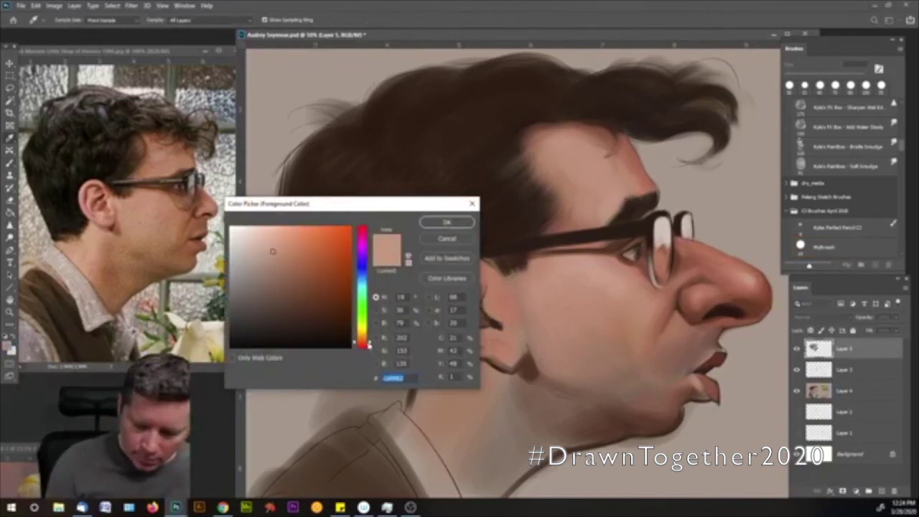
{"action": "left_click", "coordinate": [259, 240]}
{"action": "left_click", "coordinate": [446, 222]}
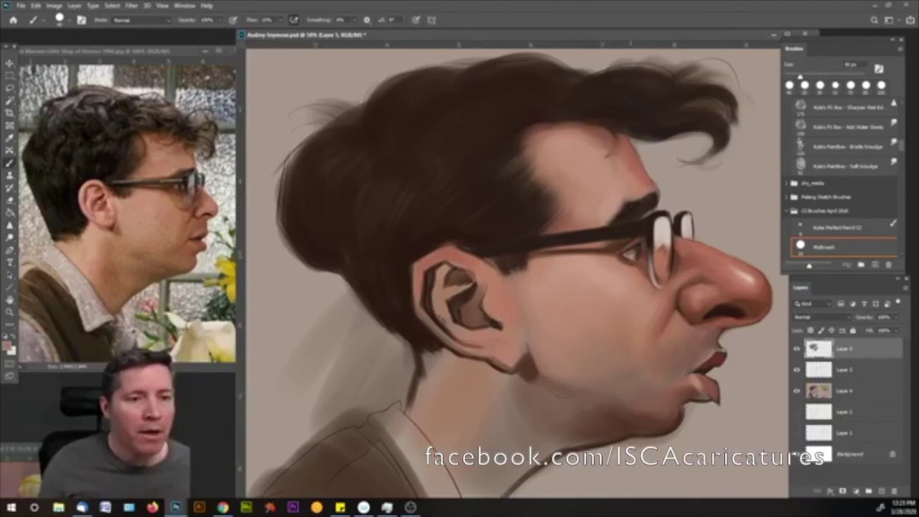
- Darken the eyebrow tip with short strokes of dark frame and eyebrow colour on a tiny brush
{"action": "left_click", "coordinate": [644, 205], "text": "alt"}
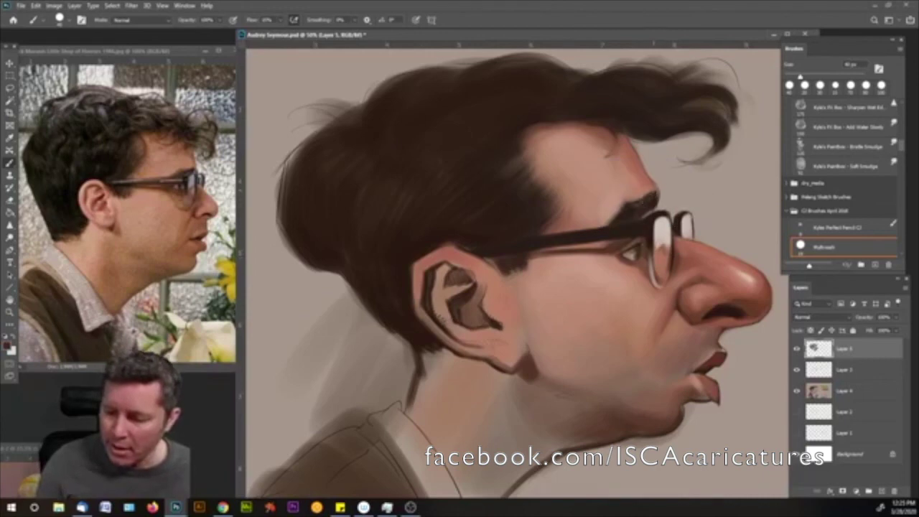
{"action": "left_click_drag", "start_coordinate": [648, 196], "coordinate": [650, 192]}
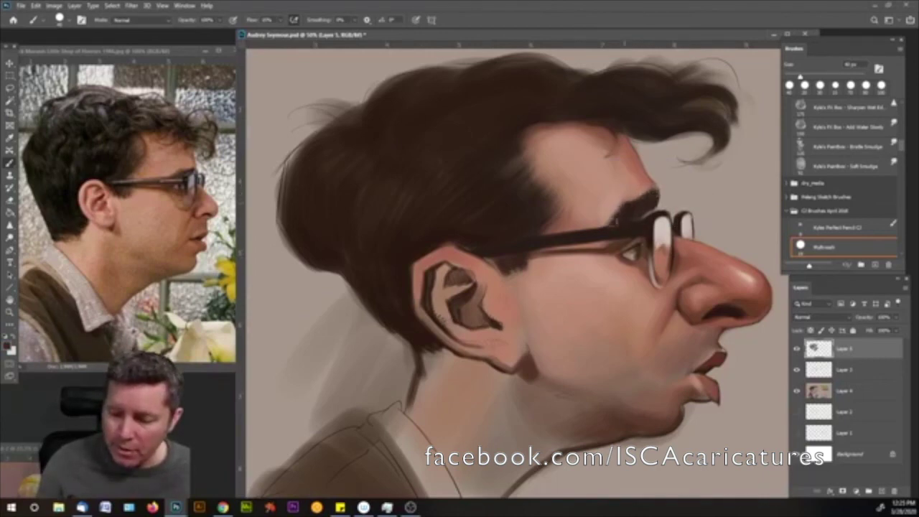
{"action": "left_click", "coordinate": [606, 228], "text": "alt"}
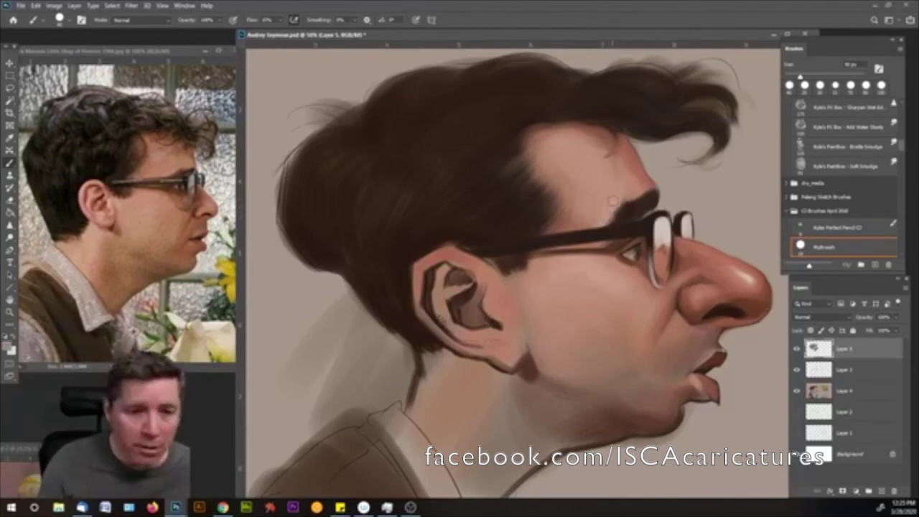
{"action": "right_click", "coordinate": [621, 190], "text": "alt"}
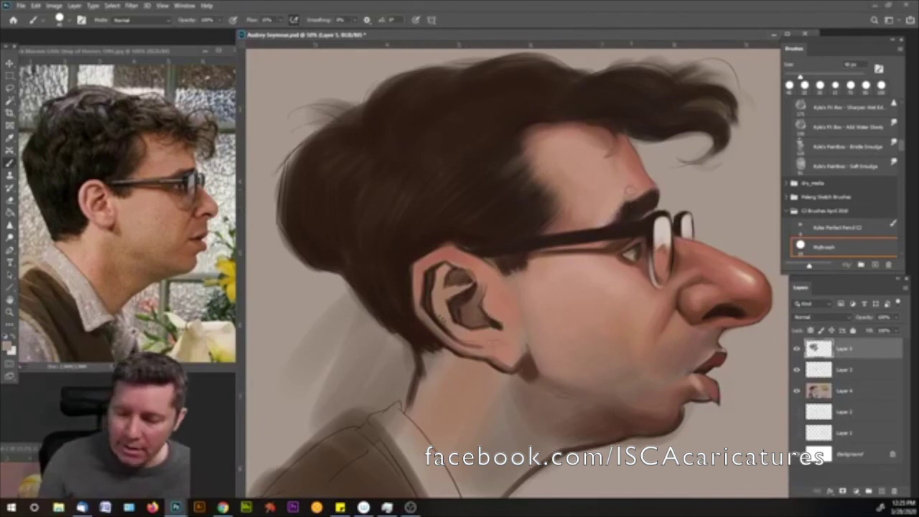
{"action": "right_click", "coordinate": [632, 181], "text": "alt"}
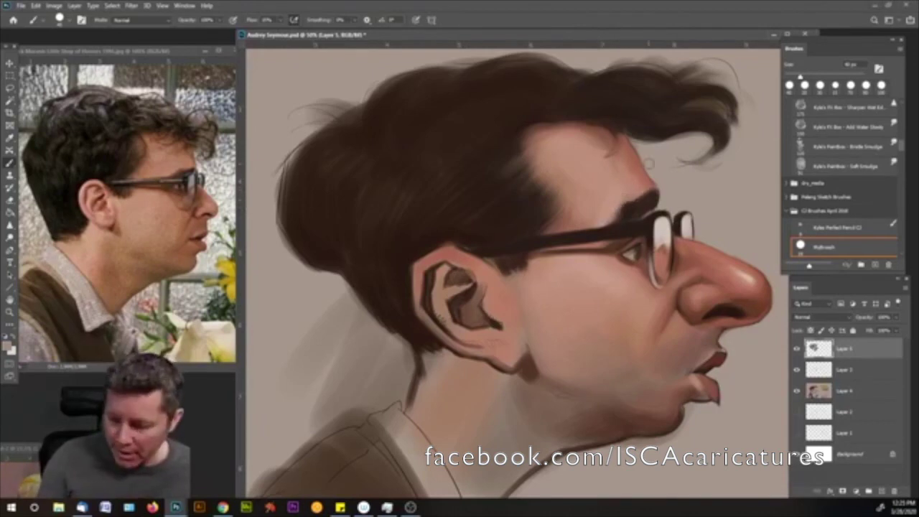
{"action": "left_click", "coordinate": [632, 203], "text": "alt"}
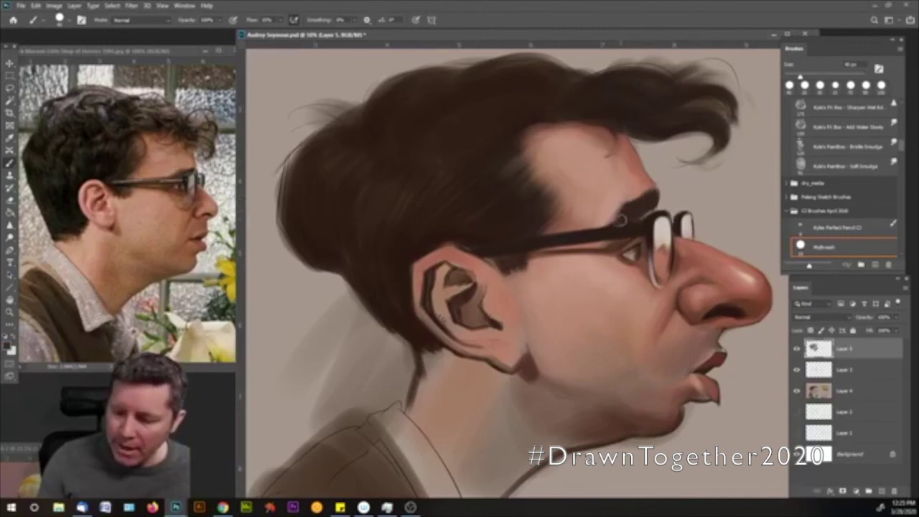
{"action": "left_click_drag", "start_coordinate": [622, 215], "coordinate": [631, 206]}
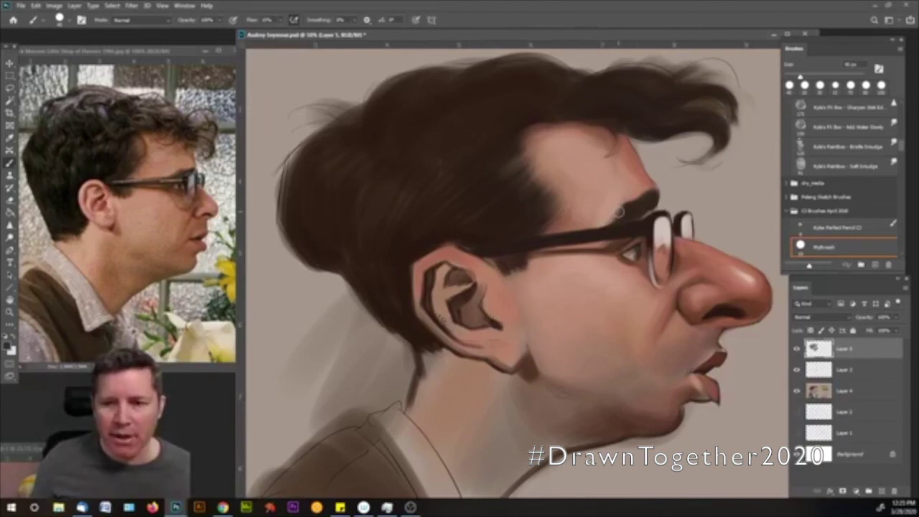
- Sample forehead and eye-area skin tones and set the brush to about 20 px
{"action": "left_click", "coordinate": [636, 185], "text": "alt"}
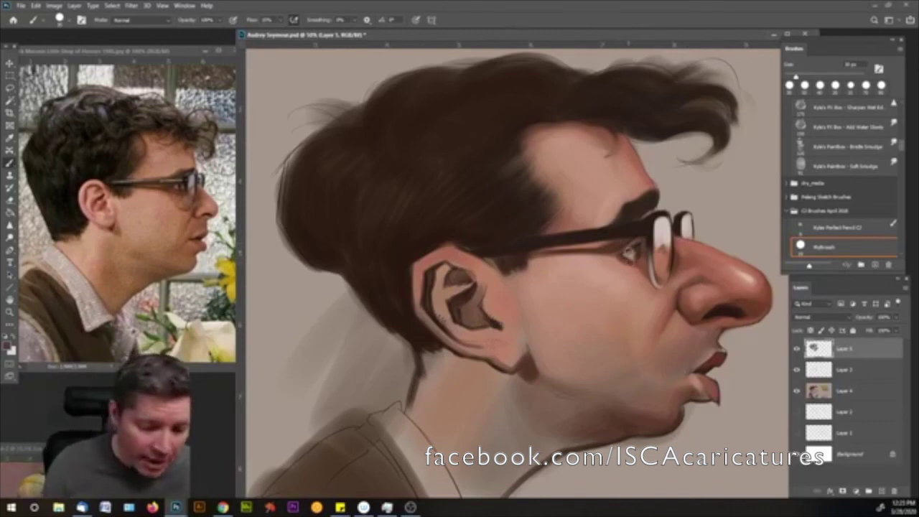
{"action": "key", "text": "bracketleft"}
{"action": "key", "text": "bracketleft"}
{"action": "key", "text": "bracketright"}
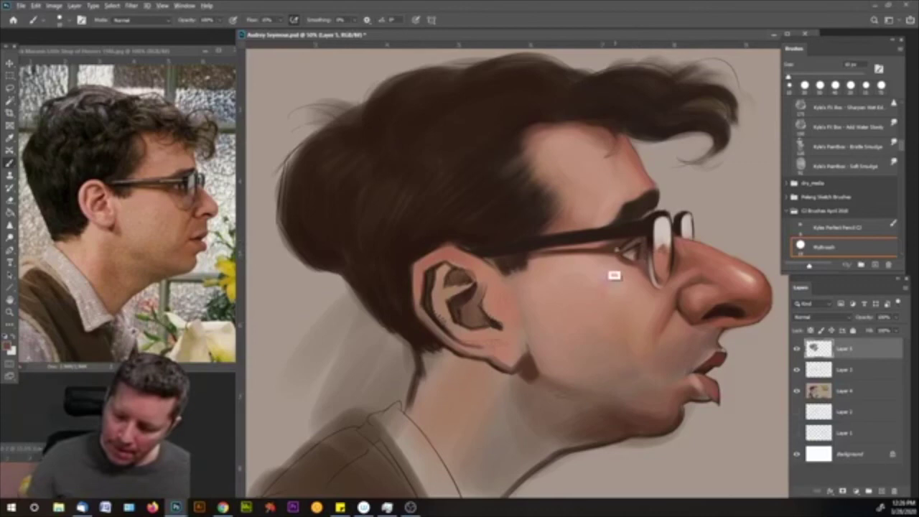
{"action": "left_click", "coordinate": [616, 266], "text": "alt"}
- Sample a darker tone near the eye and paint the cheek behind the glasses with a brush of about 45 px
{"action": "key", "text": "bracketleft"}
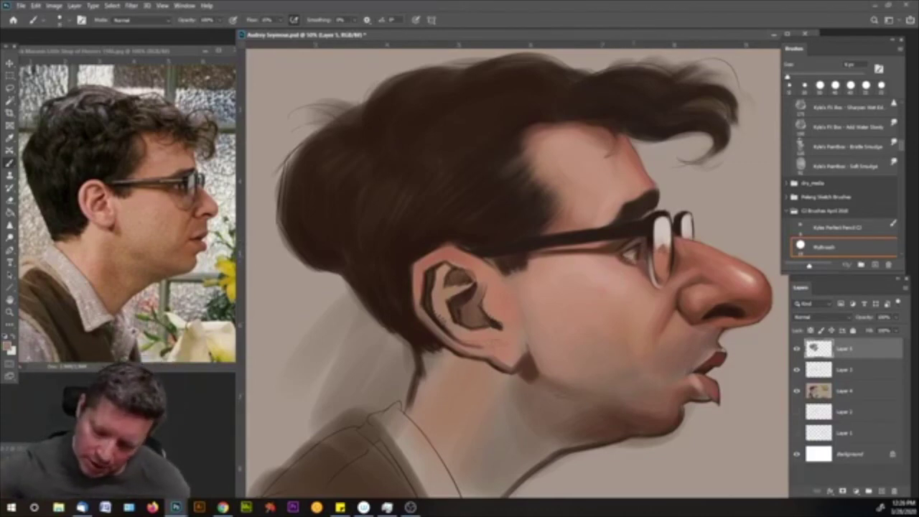
{"action": "left_click", "coordinate": [645, 281], "text": "alt"}
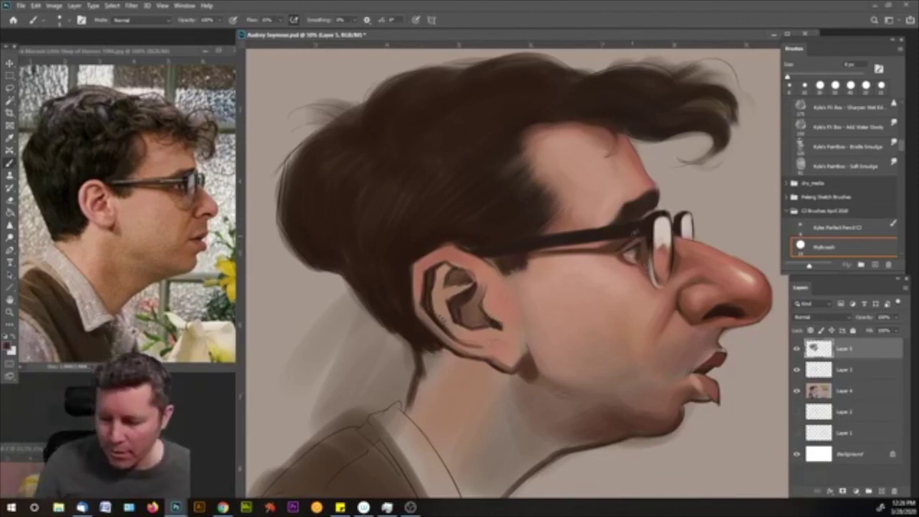
{"action": "key", "text": "bracketright"}
{"action": "key", "text": "bracketright"}
{"action": "key", "text": "bracketright"}
{"action": "key", "text": "bracketright"}
{"action": "key", "text": "bracketright"}
{"action": "key", "text": "bracketright"}
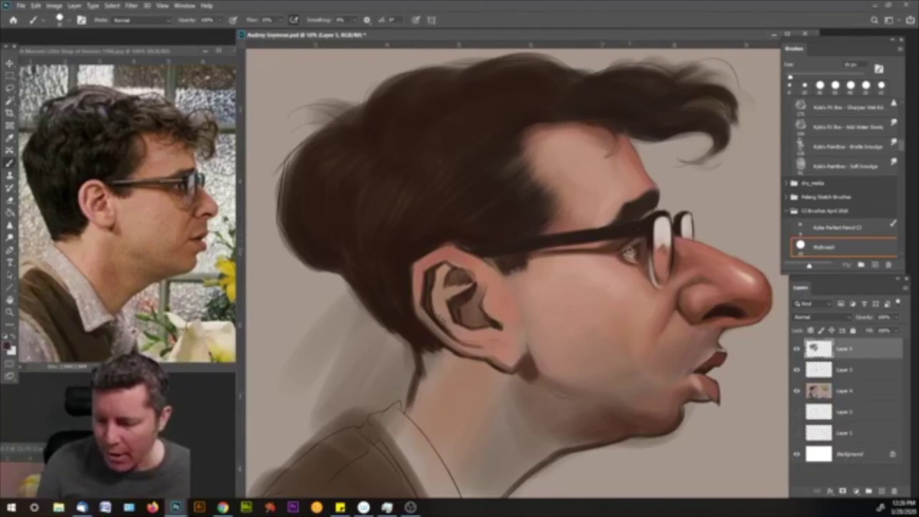
{"action": "key", "text": "bracketleft"}
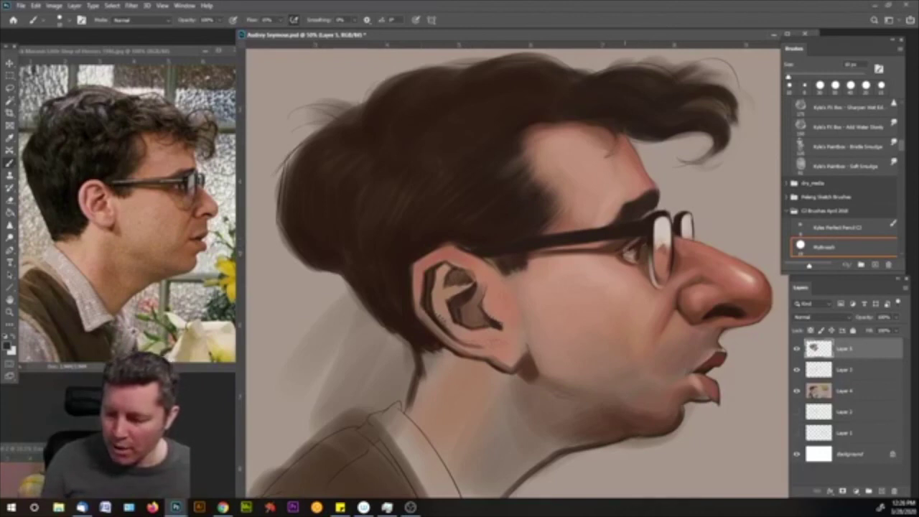
{"action": "key", "text": "bracketright"}
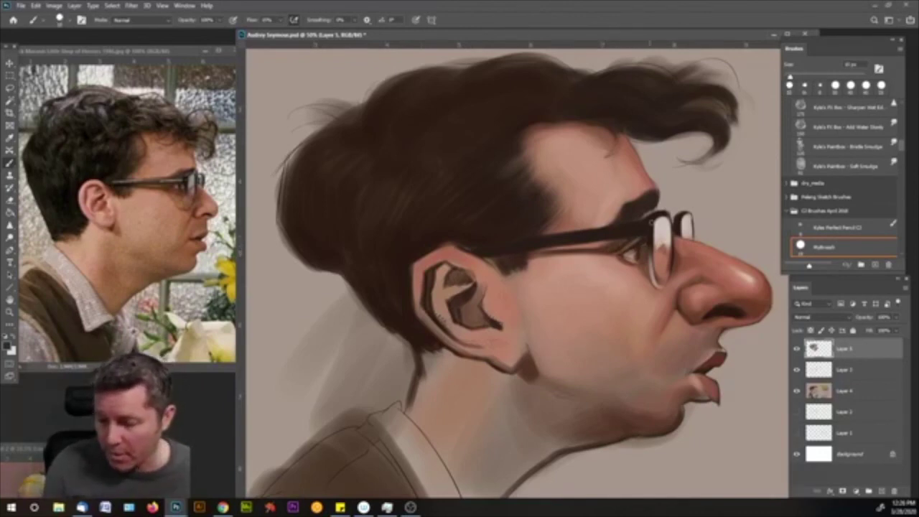
- Paint the face and nose tip with sampled pink tones, then dab a dark shadow under the earlobe
{"action": "left_click", "coordinate": [630, 213], "text": "alt"}
{"action": "key", "text": "bracketright"}
{"action": "key", "text": "bracketright"}
{"action": "key", "text": "bracketright"}
{"action": "key", "text": "bracketright"}
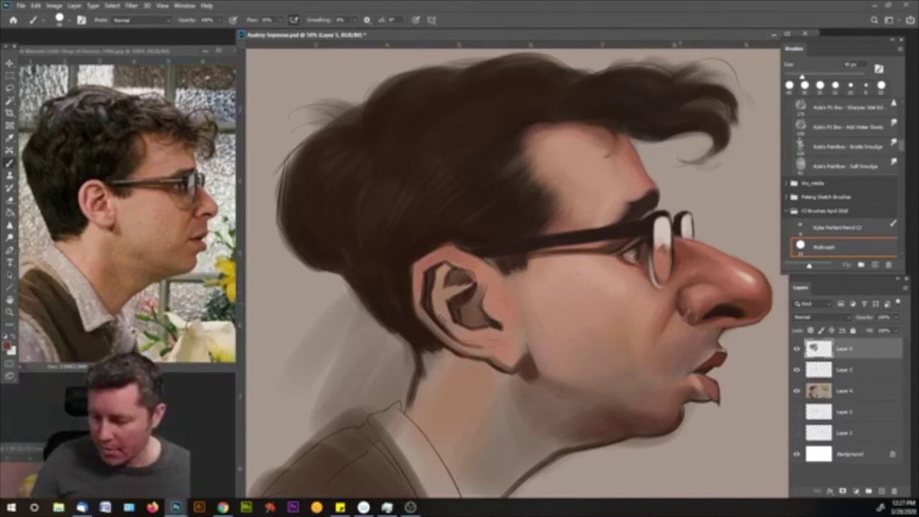
{"action": "left_click", "coordinate": [700, 323], "text": "alt"}
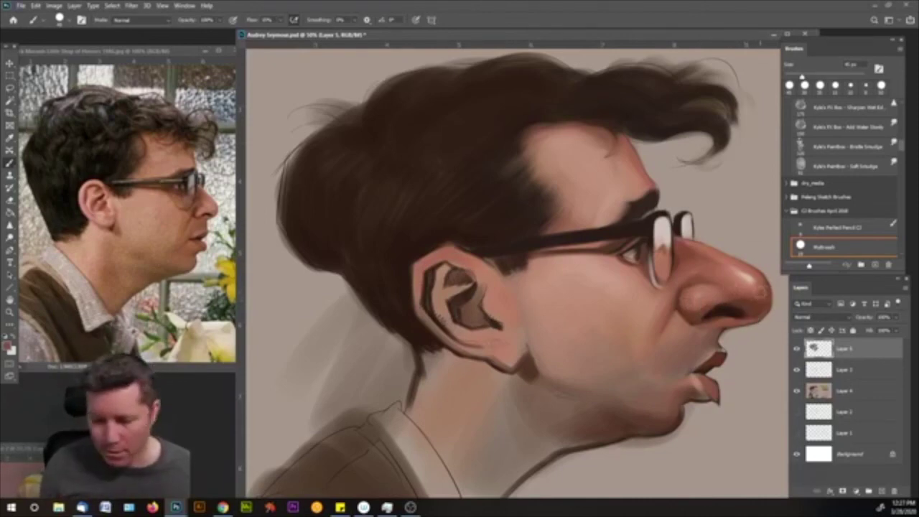
{"action": "key", "text": "bracketleft"}
{"action": "key", "text": "bracketleft"}
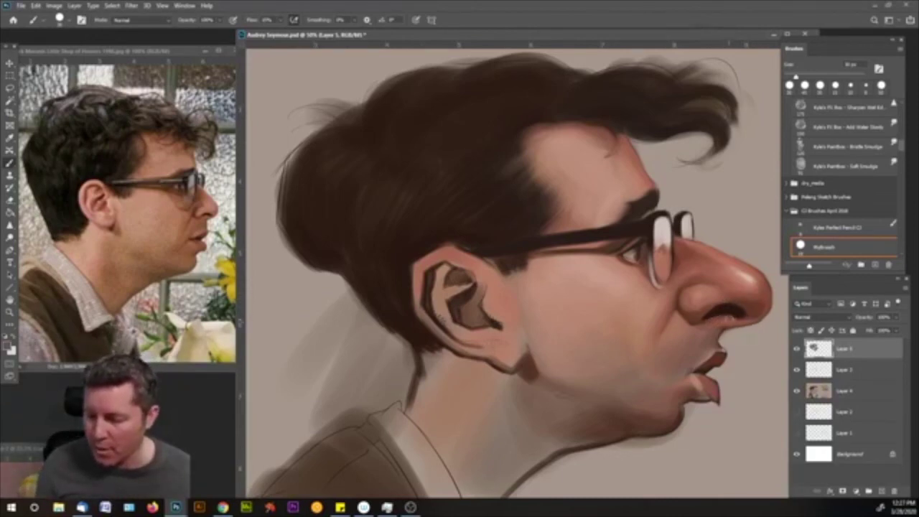
{"action": "left_click", "coordinate": [742, 317], "text": "alt"}
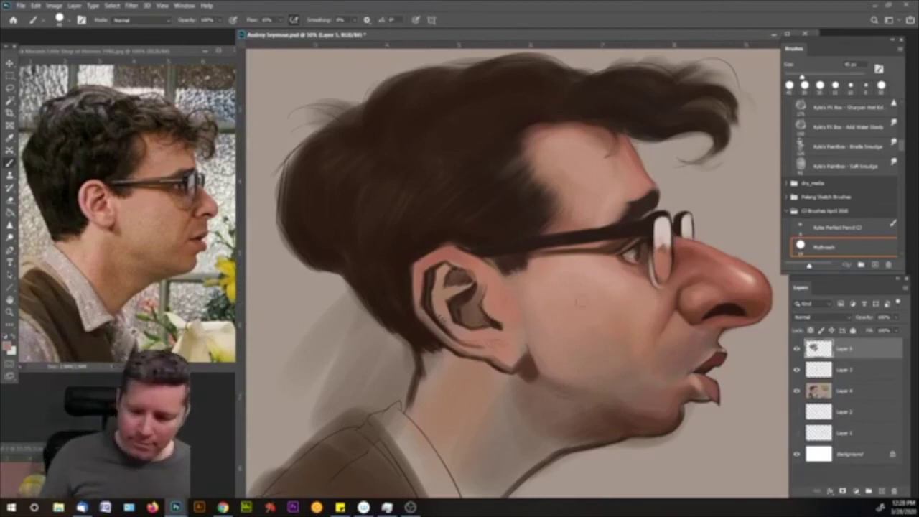
{"action": "key", "text": "]"}
{"action": "key", "text": "]"}
{"action": "key", "text": "]"}
{"action": "left_click", "coordinate": [525, 373]}
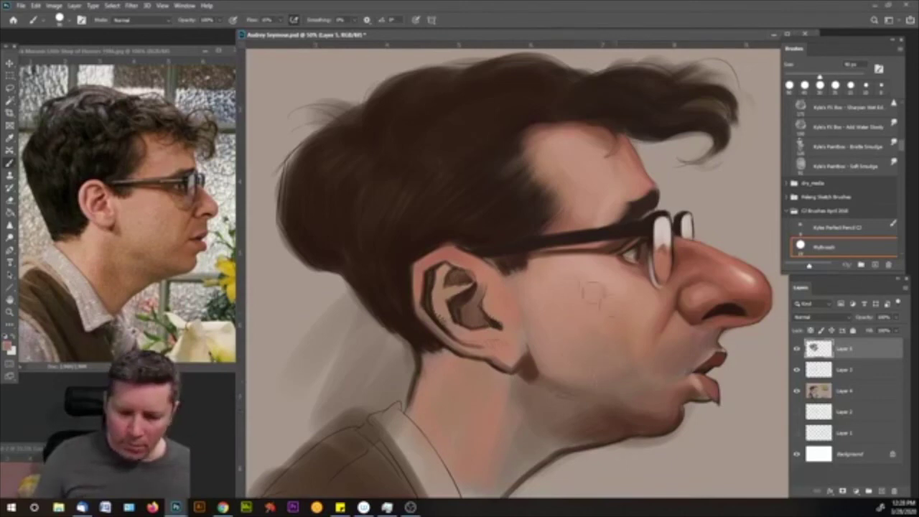
- Select the CI Brindle Flake brush preset and enlarge it
{"action": "left_click", "coordinate": [66, 20]}
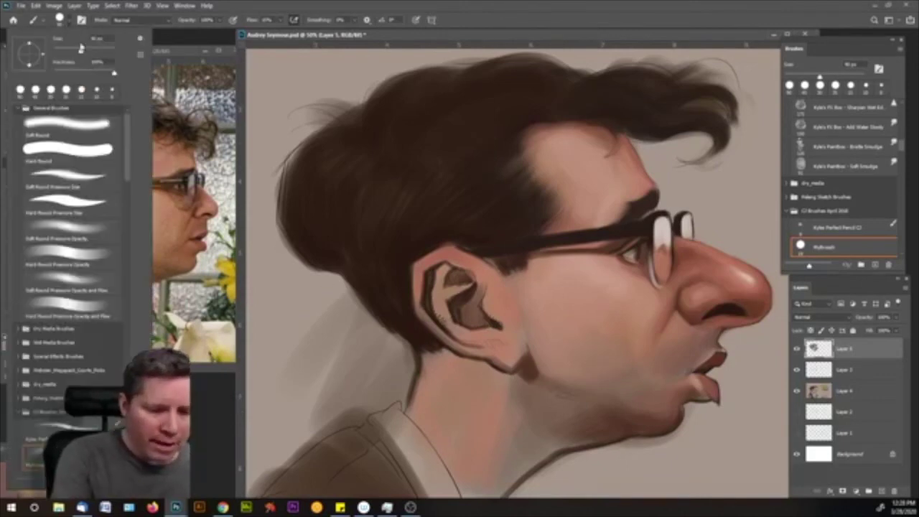
{"action": "left_click_drag", "start_coordinate": [130, 173], "coordinate": [128, 208]}
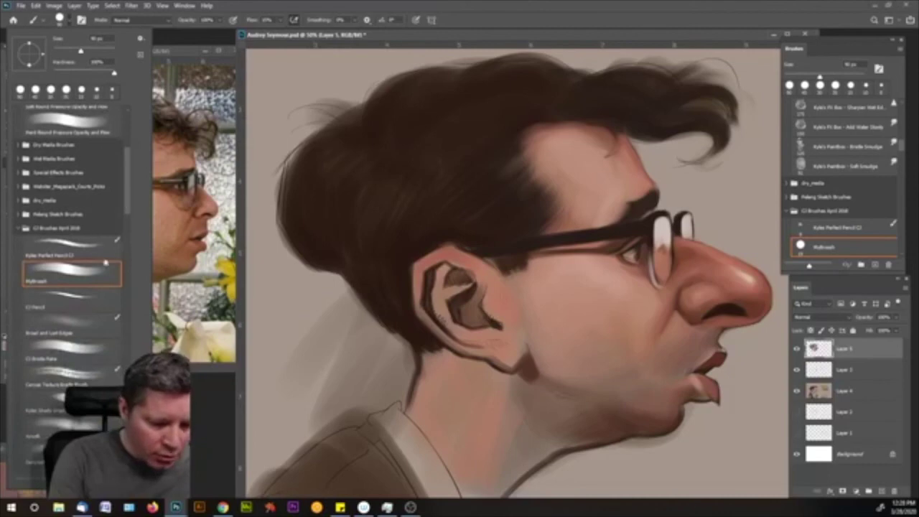
{"action": "left_click", "coordinate": [83, 350]}
{"action": "key", "text": "Return"}
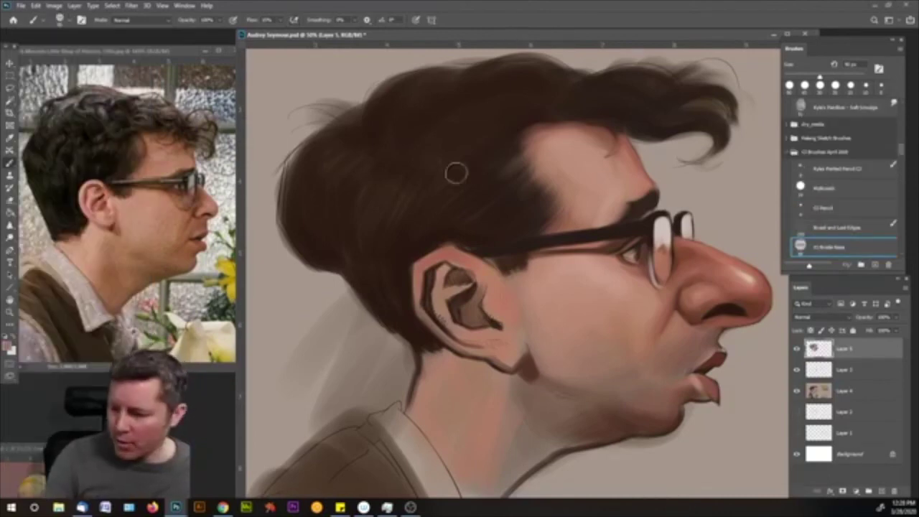
{"action": "key", "text": "bracketright"}
{"action": "key", "text": "bracketright"}
- Paint trial pink strokes on the neck and hair, then undo both
{"action": "left_click_drag", "start_coordinate": [390, 389], "coordinate": [386, 370]}
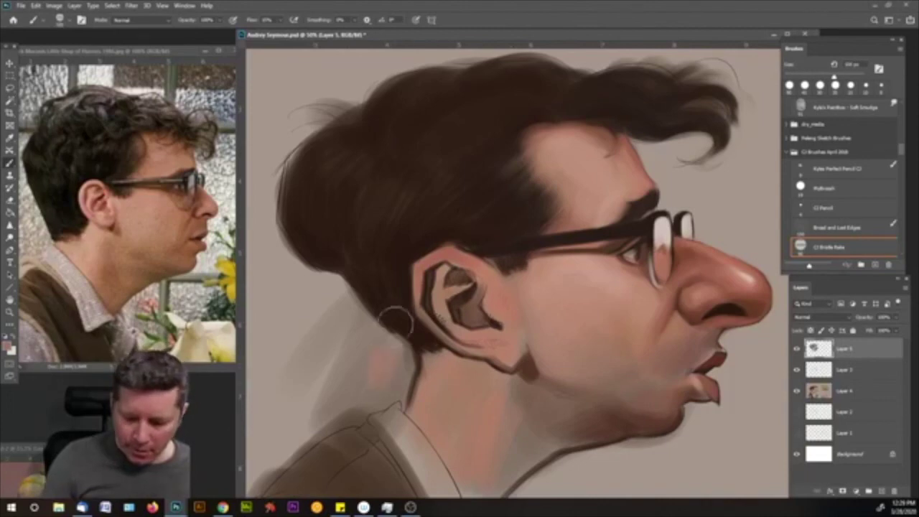
{"action": "left_click_drag", "start_coordinate": [381, 320], "coordinate": [328, 406]}
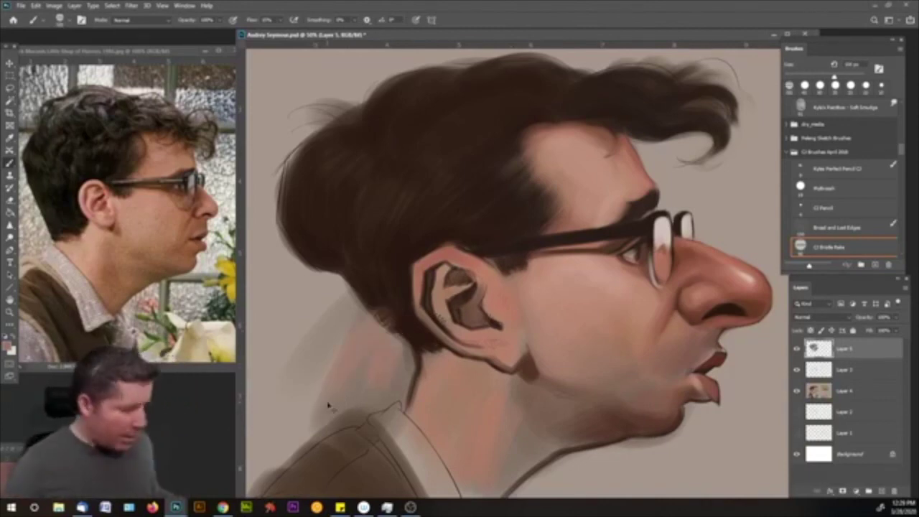
{"action": "key", "text": "ctrl+z"}
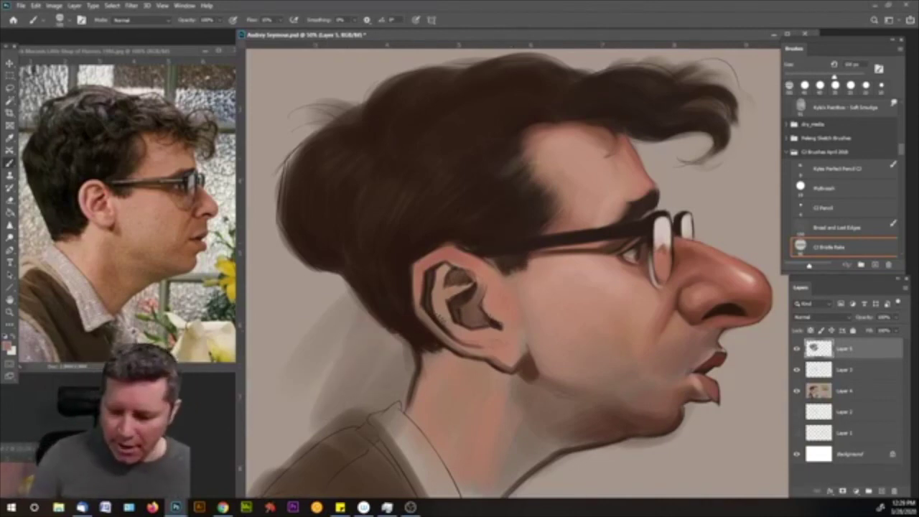
{"action": "left_click_drag", "start_coordinate": [506, 109], "coordinate": [419, 188]}
{"action": "left_click_drag", "start_coordinate": [514, 87], "coordinate": [381, 176]}
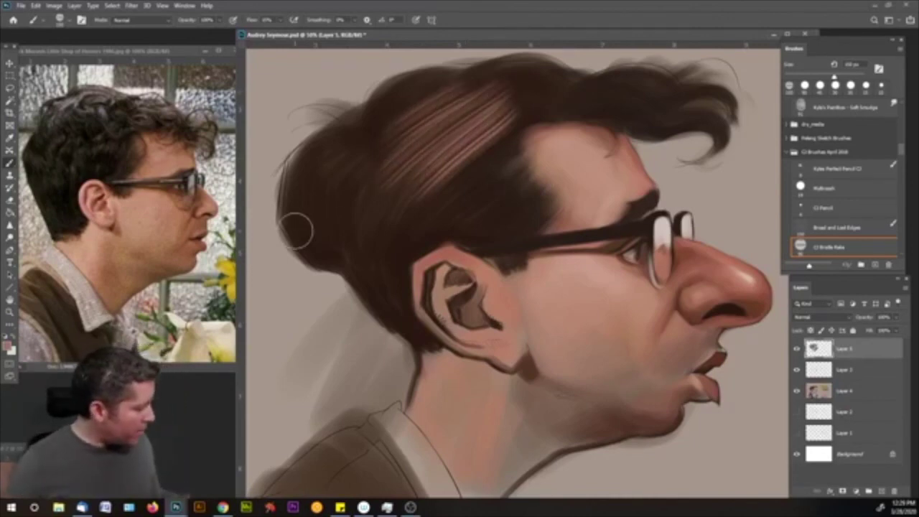
{"action": "key", "text": "ctrl+z"}
{"action": "key", "text": "ctrl+z"}
{"action": "key", "text": "ctrl+z"}
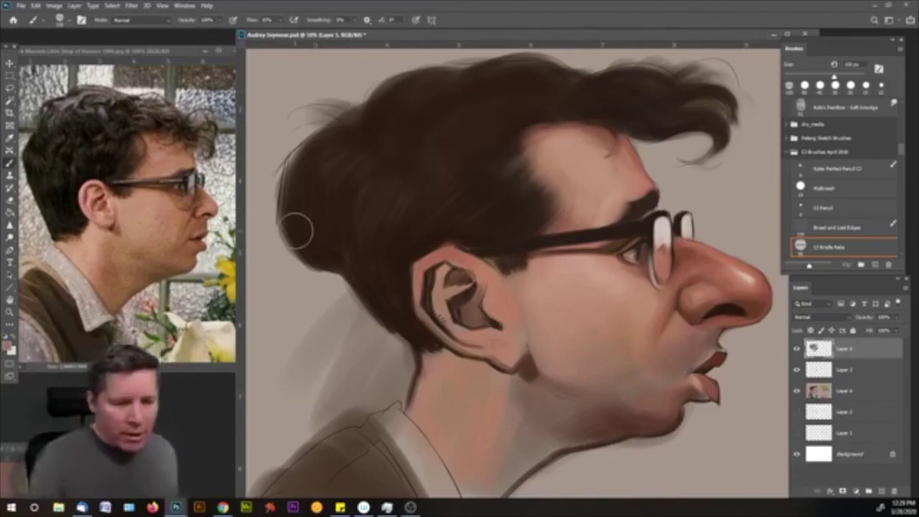
{"action": "left_click", "coordinate": [68, 20]}
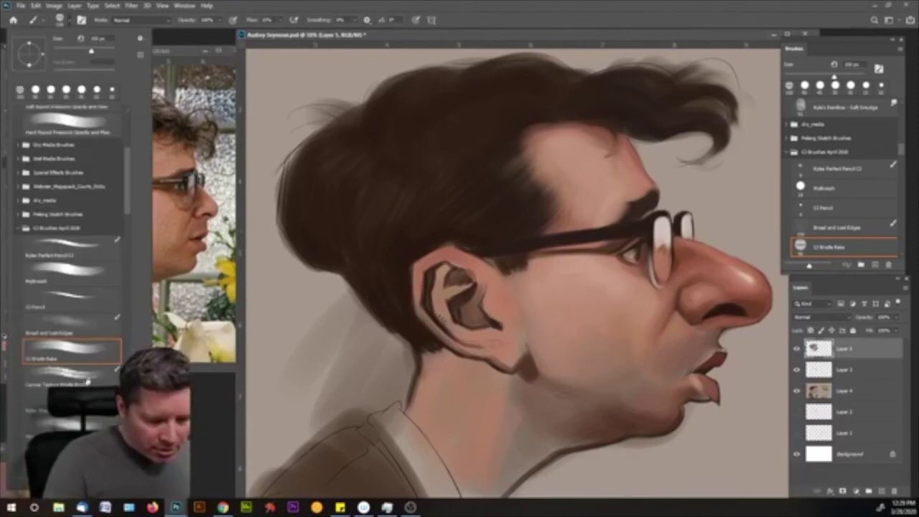
- Switch to the Canvas Texture Bristle Brush and undo a trial hatch across the hair
{"action": "left_click", "coordinate": [86, 384]}
{"action": "key", "text": "Return"}
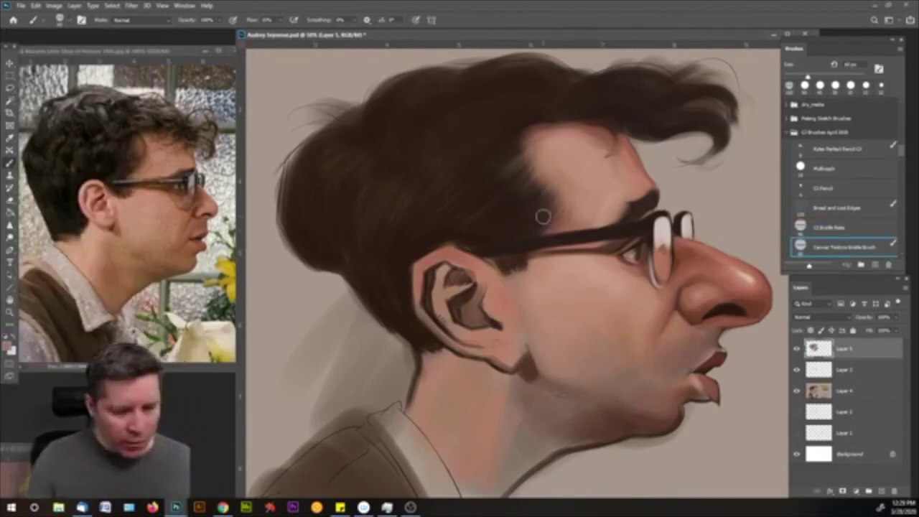
{"action": "key", "text": "bracketright"}
{"action": "key", "text": "bracketright"}
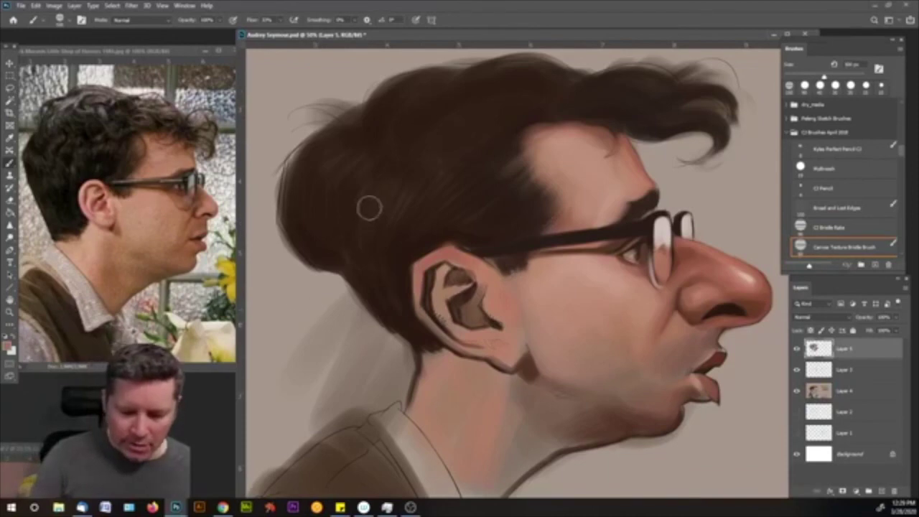
{"action": "mouse_move", "coordinate": [369, 207]}
{"action": "left_mouse_down"}
{"action": "mouse_move", "coordinate": [413, 170]}
{"action": "mouse_move", "coordinate": [435, 204]}
{"action": "mouse_move", "coordinate": [469, 160]}
{"action": "mouse_move", "coordinate": [451, 130]}
{"action": "mouse_move", "coordinate": [435, 158]}
{"action": "mouse_move", "coordinate": [337, 201]}
{"action": "mouse_move", "coordinate": [316, 185]}
{"action": "mouse_move", "coordinate": [441, 99]}
{"action": "left_mouse_up"}
{"action": "key", "text": "bracketright"}
{"action": "key", "text": "bracketright"}
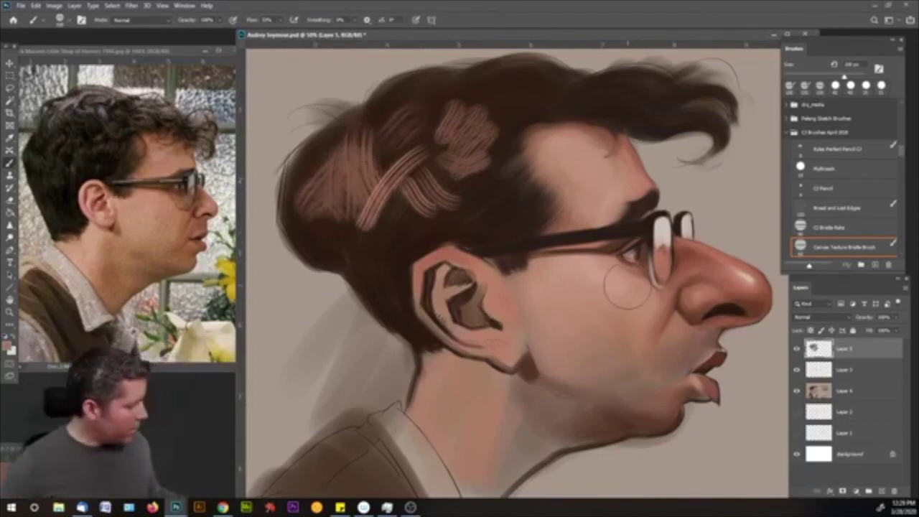
{"action": "key", "text": "ctrl+z"}
{"action": "key", "text": "ctrl+z"}
{"action": "key", "text": "ctrl+z"}
{"action": "key", "text": "ctrl+z"}
{"action": "key", "text": "ctrl+z"}
{"action": "key", "text": "ctrl+z"}
{"action": "key", "text": "ctrl+z"}
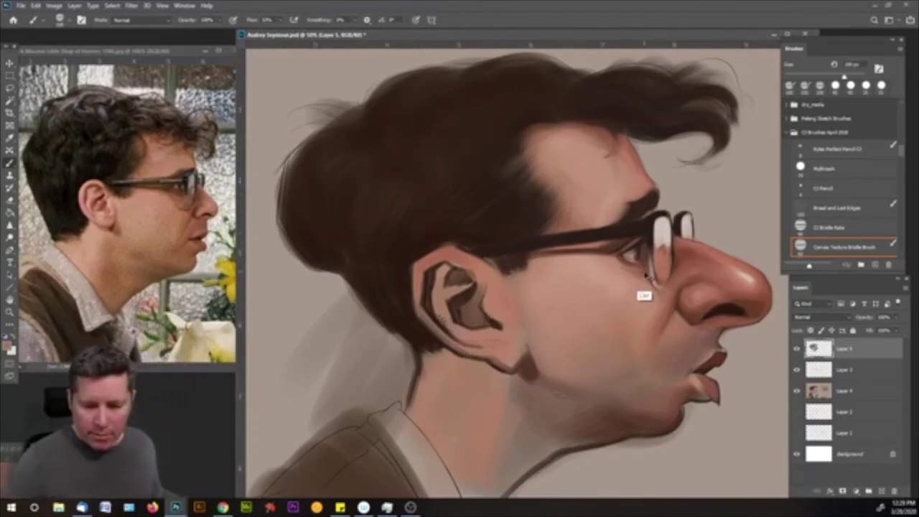
- Darken and extend the eyebrow leftward, then load the hair's dark brown into the Color Picker
{"action": "key", "text": "bracketleft"}
{"action": "key", "text": "bracketleft"}
{"action": "key", "text": "bracketleft"}
{"action": "key", "text": "bracketleft"}
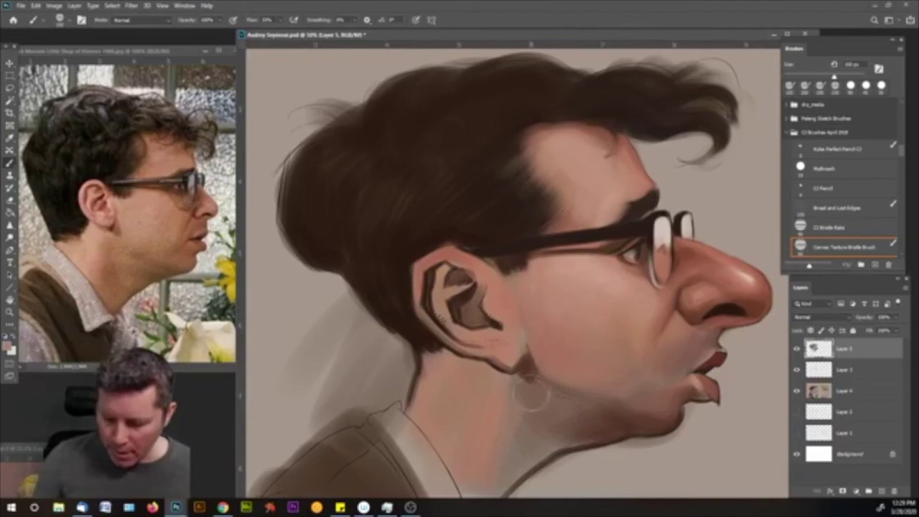
{"action": "key", "text": "bracketleft"}
{"action": "key", "text": "bracketleft"}
{"action": "key", "text": "bracketleft"}
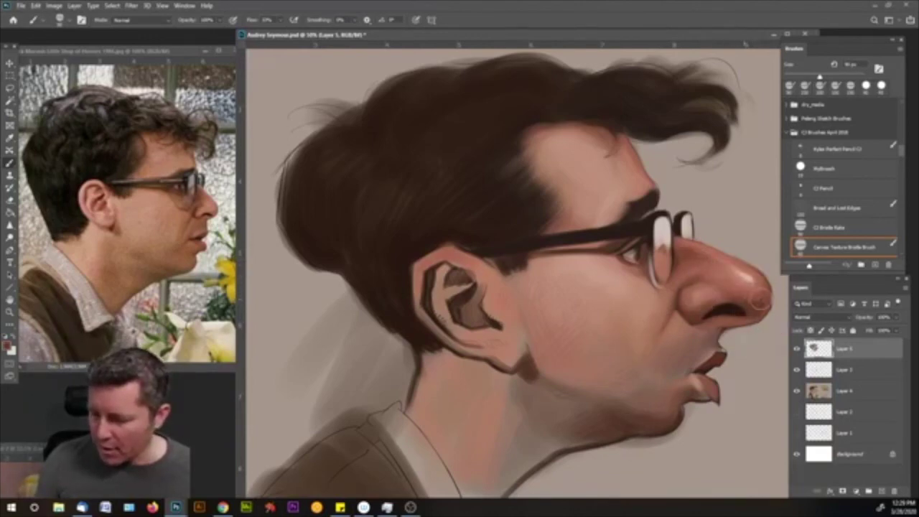
{"action": "mouse_move", "coordinate": [636, 196]}
{"action": "left_mouse_down"}
{"action": "mouse_move", "coordinate": [631, 180]}
{"action": "mouse_move", "coordinate": [629, 188]}
{"action": "left_mouse_up"}
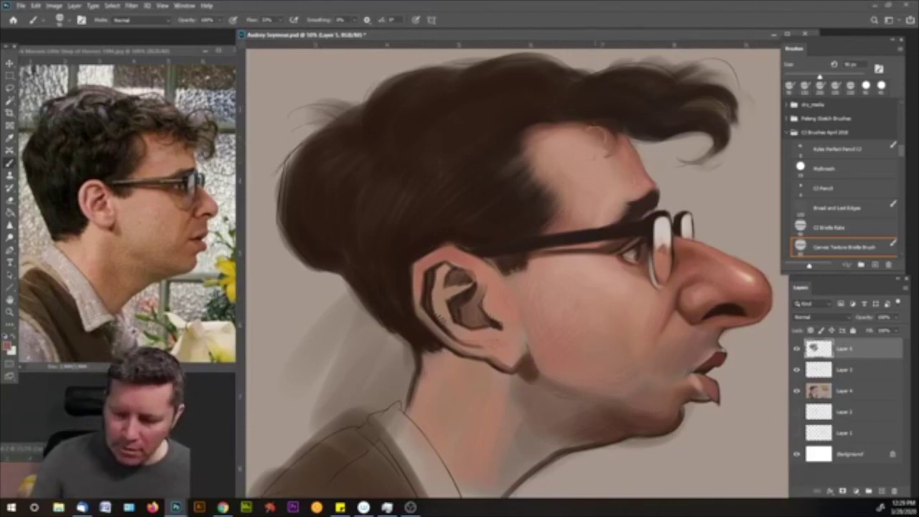
{"action": "key", "text": "]"}
{"action": "key", "text": "]"}
{"action": "key", "text": "]"}
{"action": "key", "text": "["}
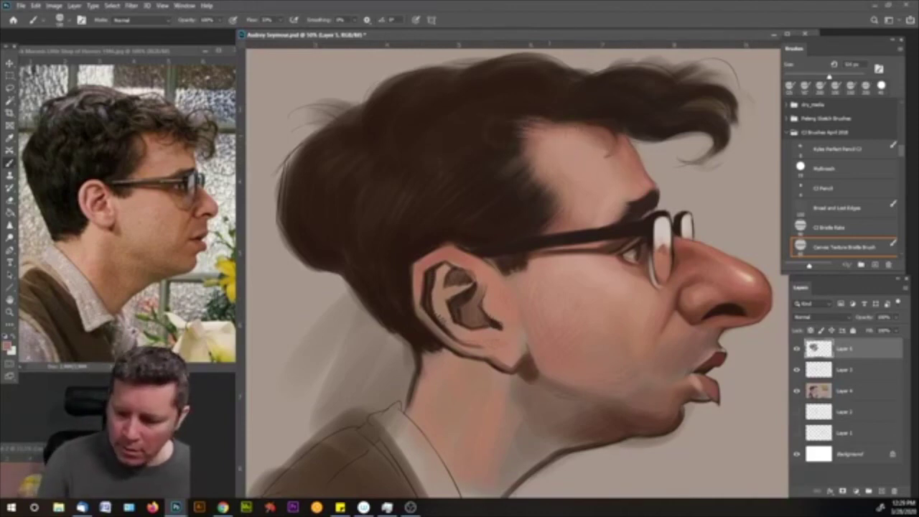
{"action": "left_click", "coordinate": [506, 208], "text": "alt"}
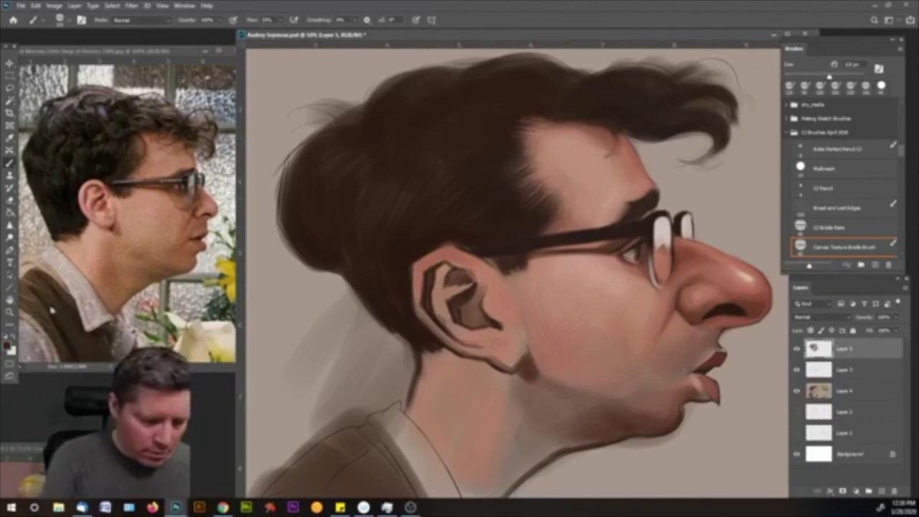
{"action": "left_click", "coordinate": [9, 346]}
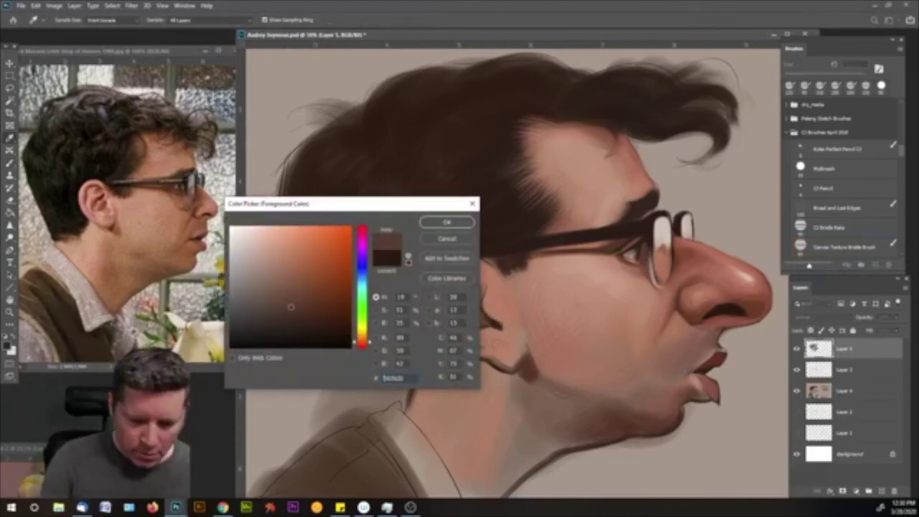
- Accept the dark brown, paint textured hair strands, and sample a pinkish skin tone from the face
{"action": "left_click", "coordinate": [455, 223]}
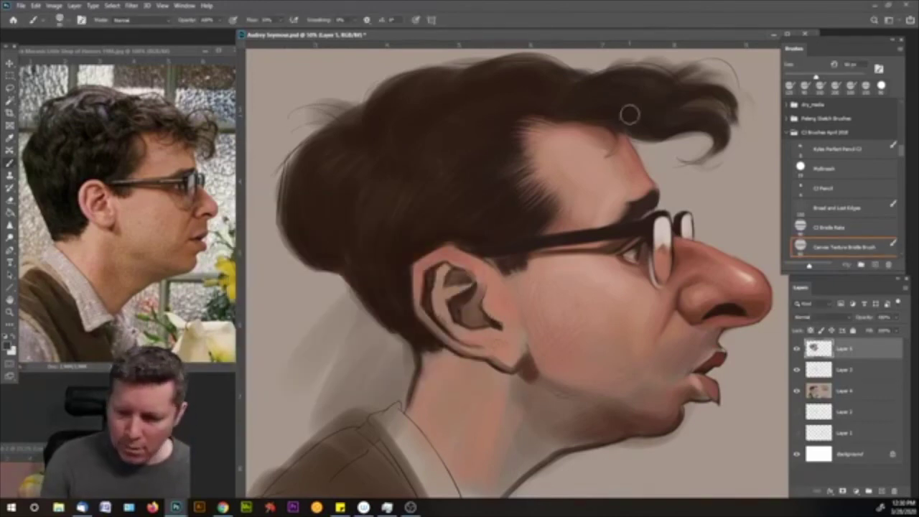
{"action": "key", "text": "bracketleft"}
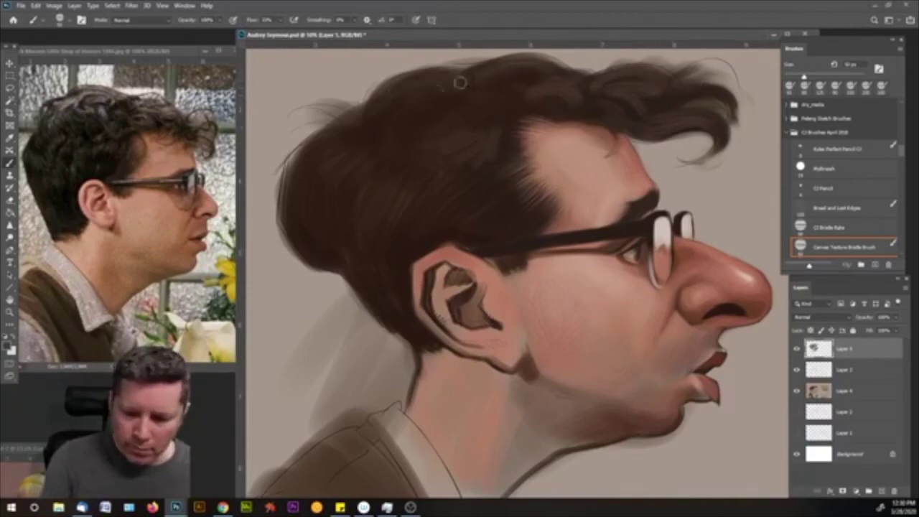
{"action": "key", "text": "bracketright"}
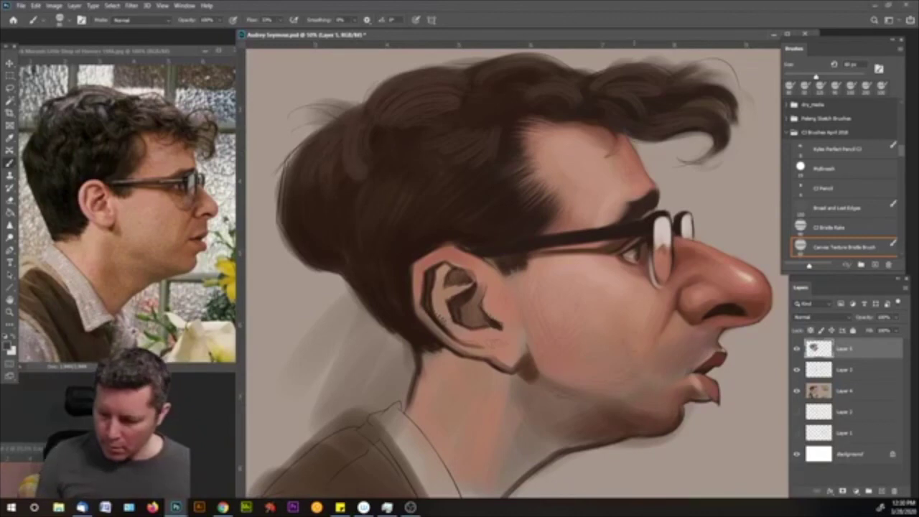
{"action": "left_click", "coordinate": [700, 292], "text": "alt"}
{"action": "key", "text": "bracketleft"}
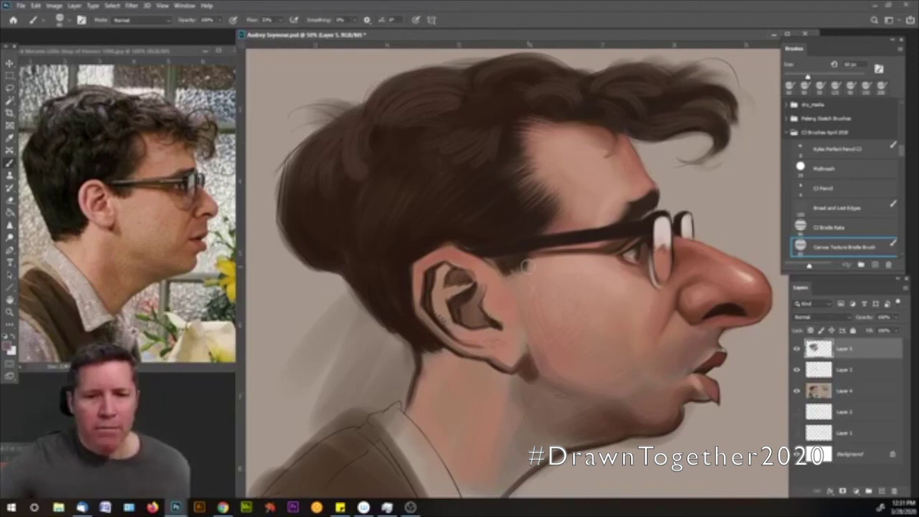
- Zoom out to 25% to show both figures and widen the painting window over the reference photo
{"action": "key", "text": "z"}
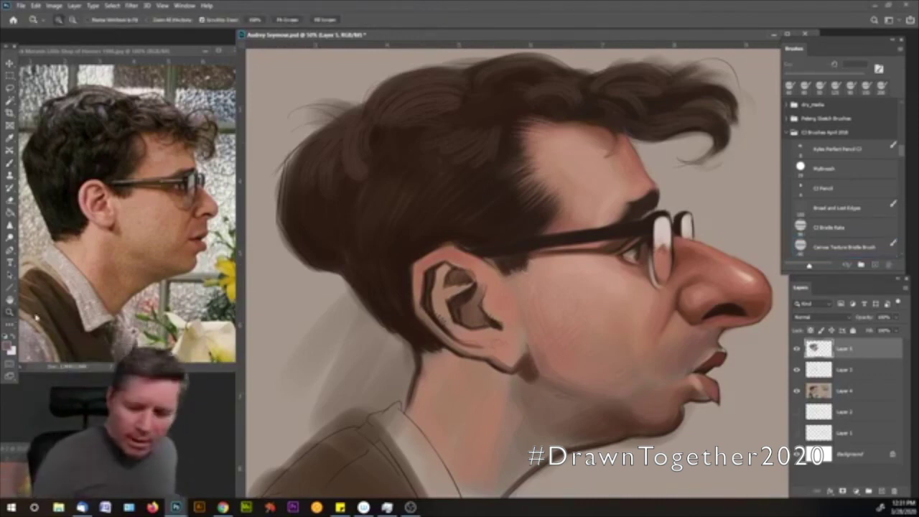
{"action": "left_click", "coordinate": [621, 311], "text": "alt"}
{"action": "left_click", "coordinate": [631, 315], "text": "alt"}
{"action": "left_click", "coordinate": [644, 321], "text": "alt"}
{"action": "left_click", "coordinate": [650, 305], "text": "alt"}
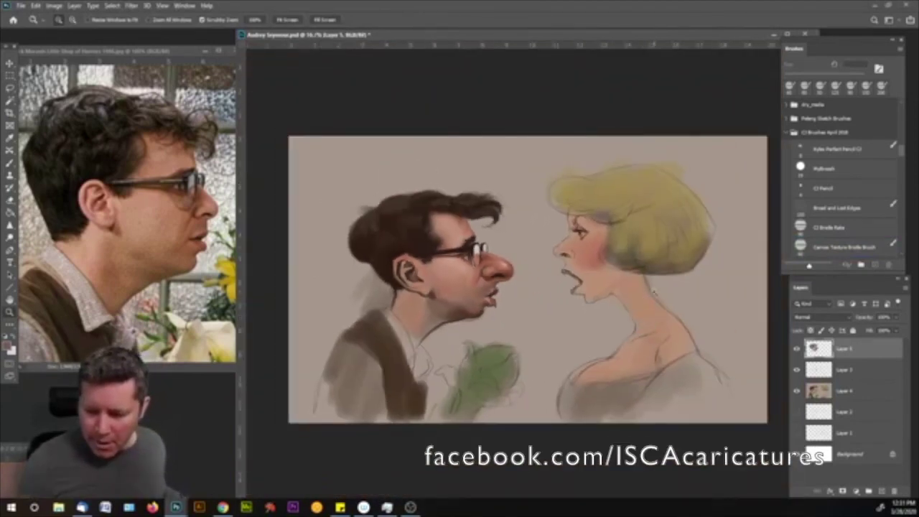
{"action": "left_click", "coordinate": [552, 283]}
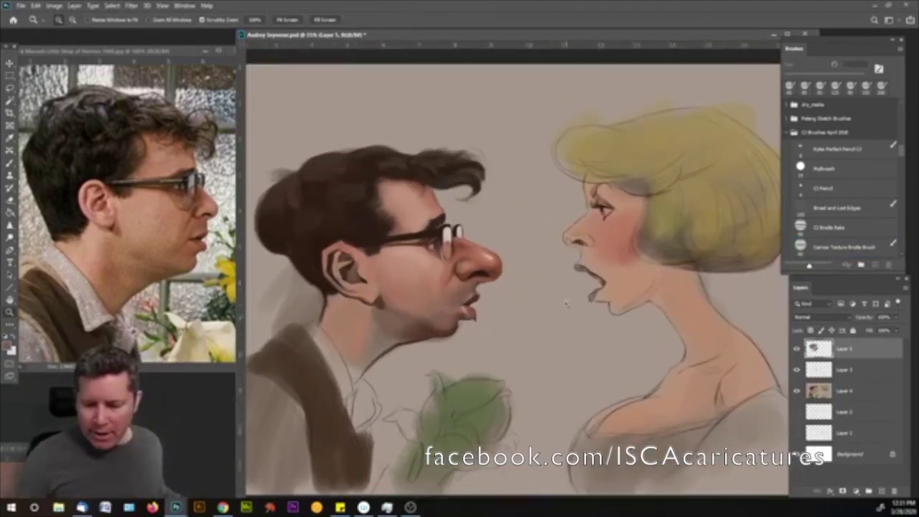
{"action": "left_click_drag", "start_coordinate": [238, 201], "coordinate": [107, 201]}
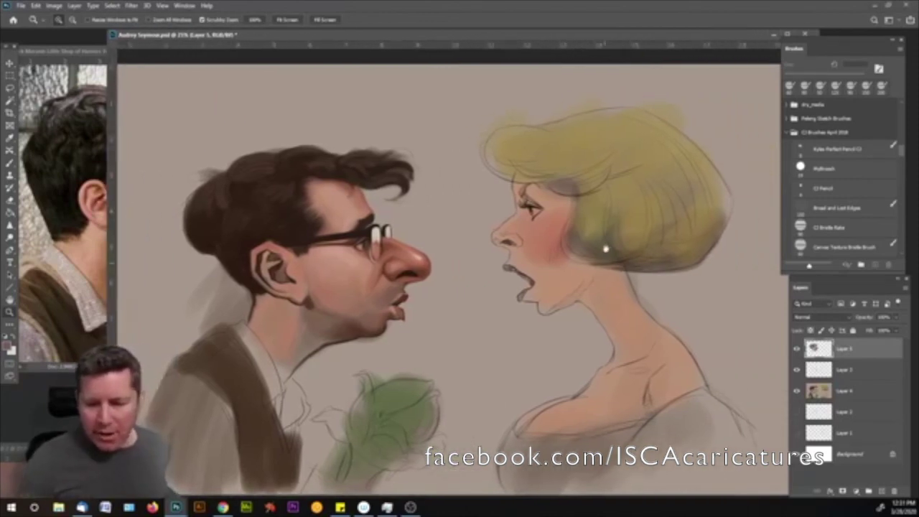